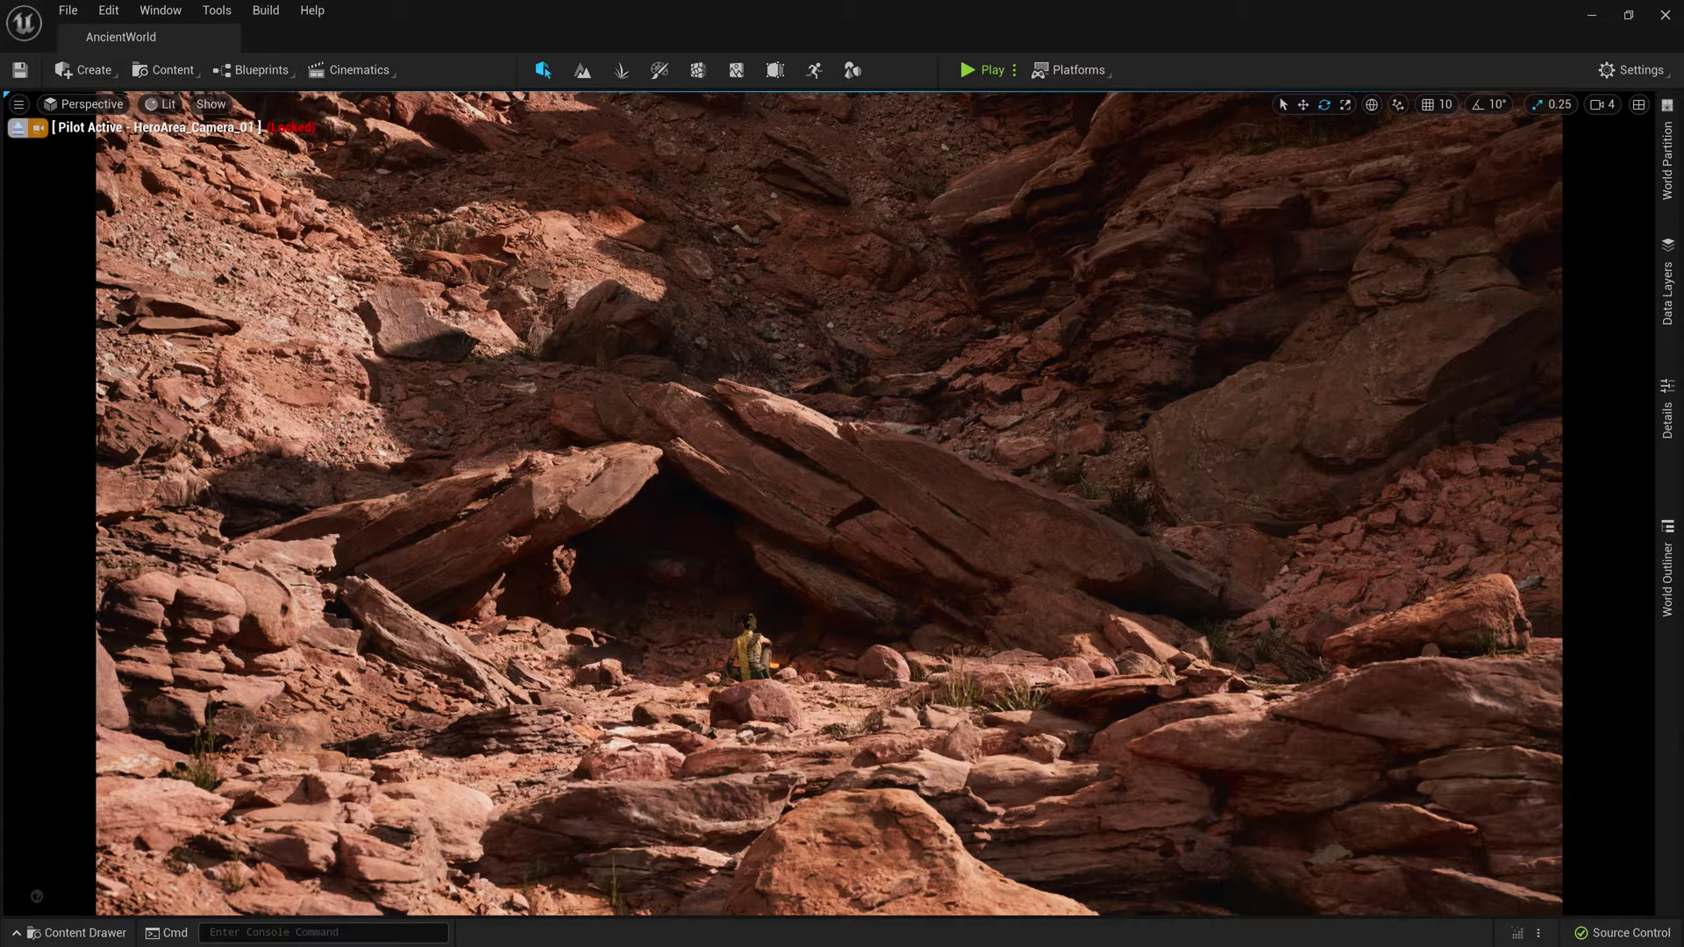
# Place the monolith mesh from the Content Drawer into the canyon and rotate it about its vertical axis
pyautogui.hotkey('ctrl', 'space')
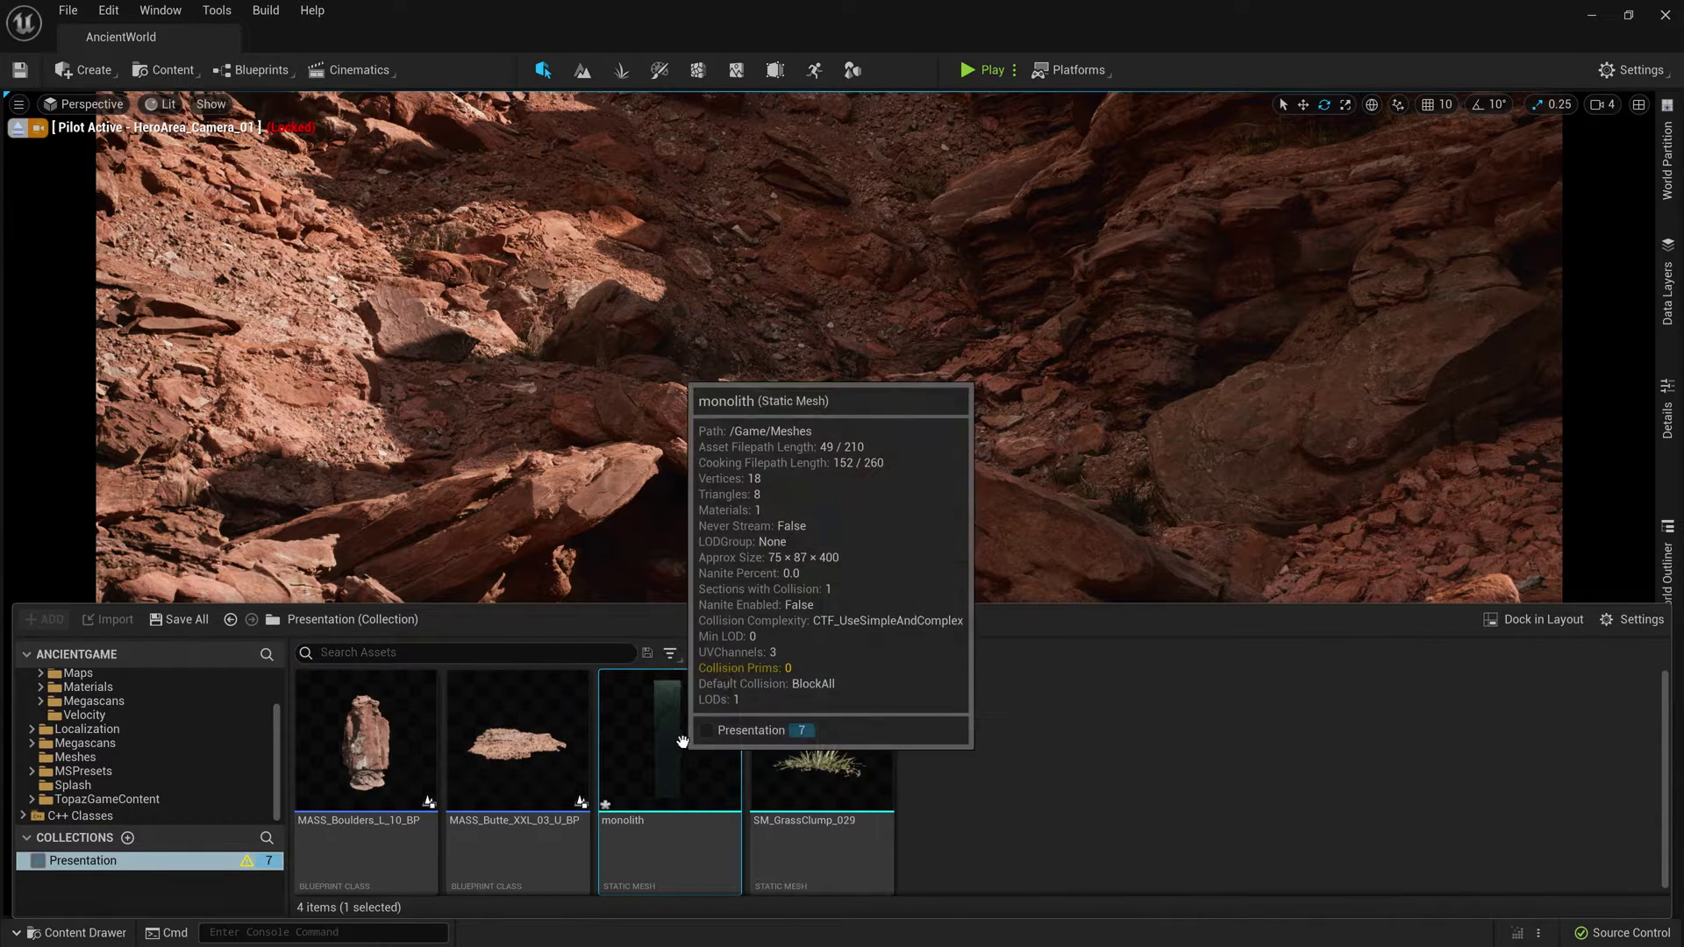
pyautogui.moveTo(727, 736); pyautogui.dragTo(364, 710)
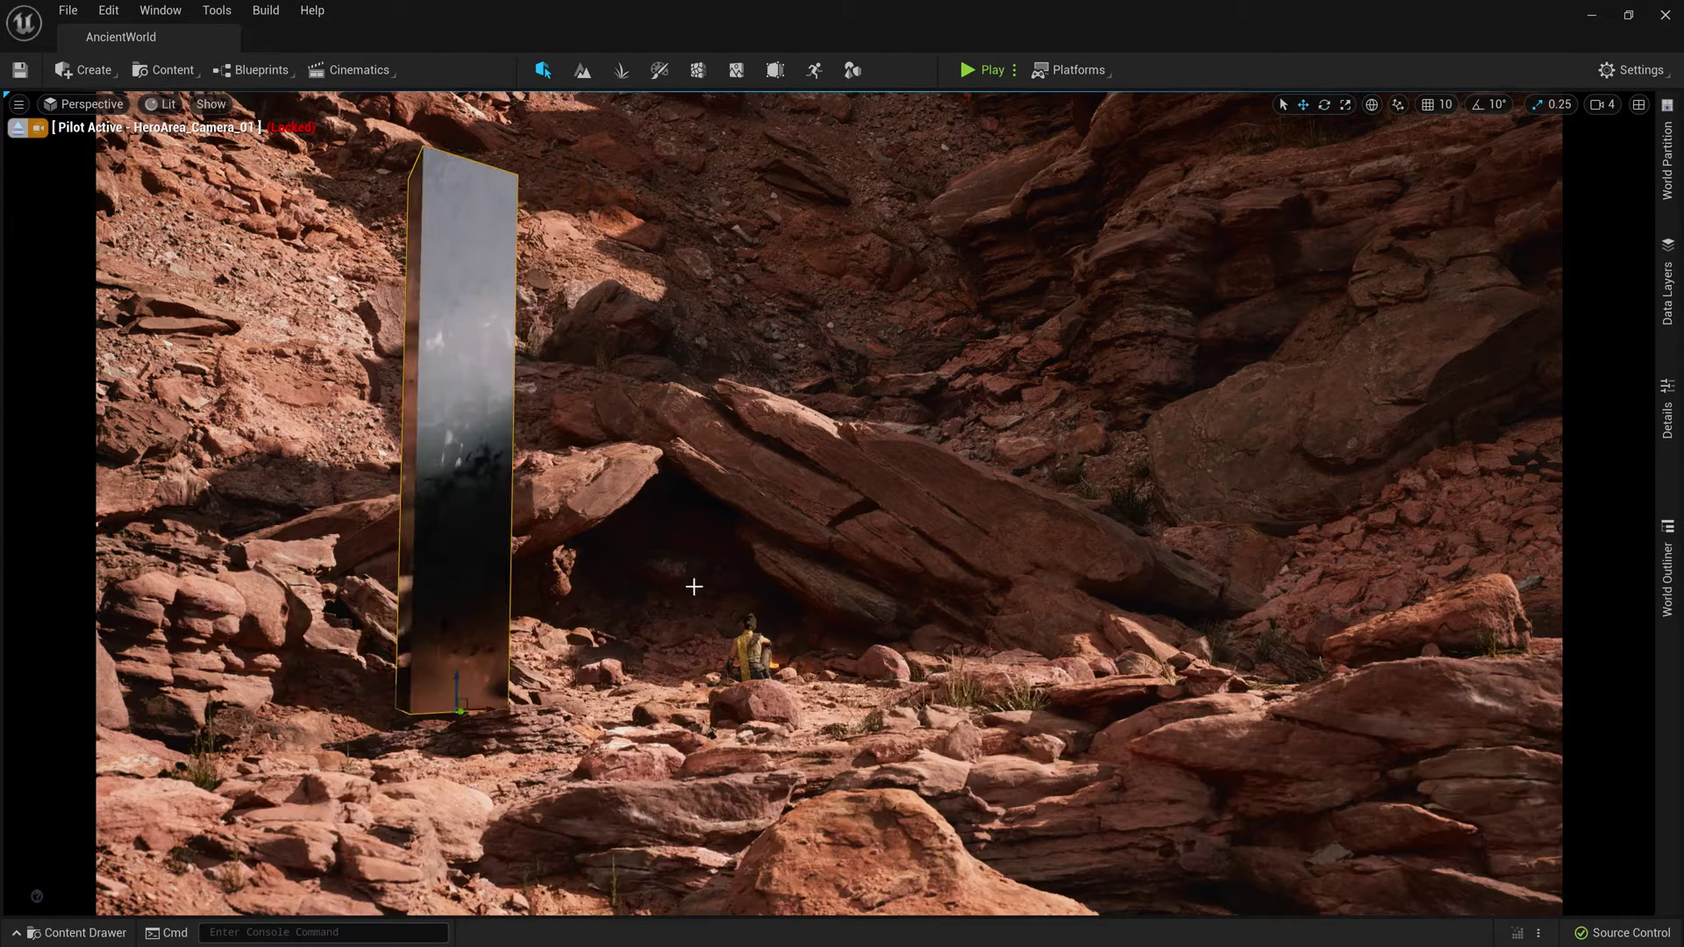
pyautogui.moveTo(440, 722)
pyautogui.mouseDown()
pyautogui.moveTo(515, 759)
pyautogui.moveTo(486, 750)
pyautogui.mouseUp()
# Show editor icons (G) and dock the World Outliner and Details panels permanently open
pyautogui.press('g')
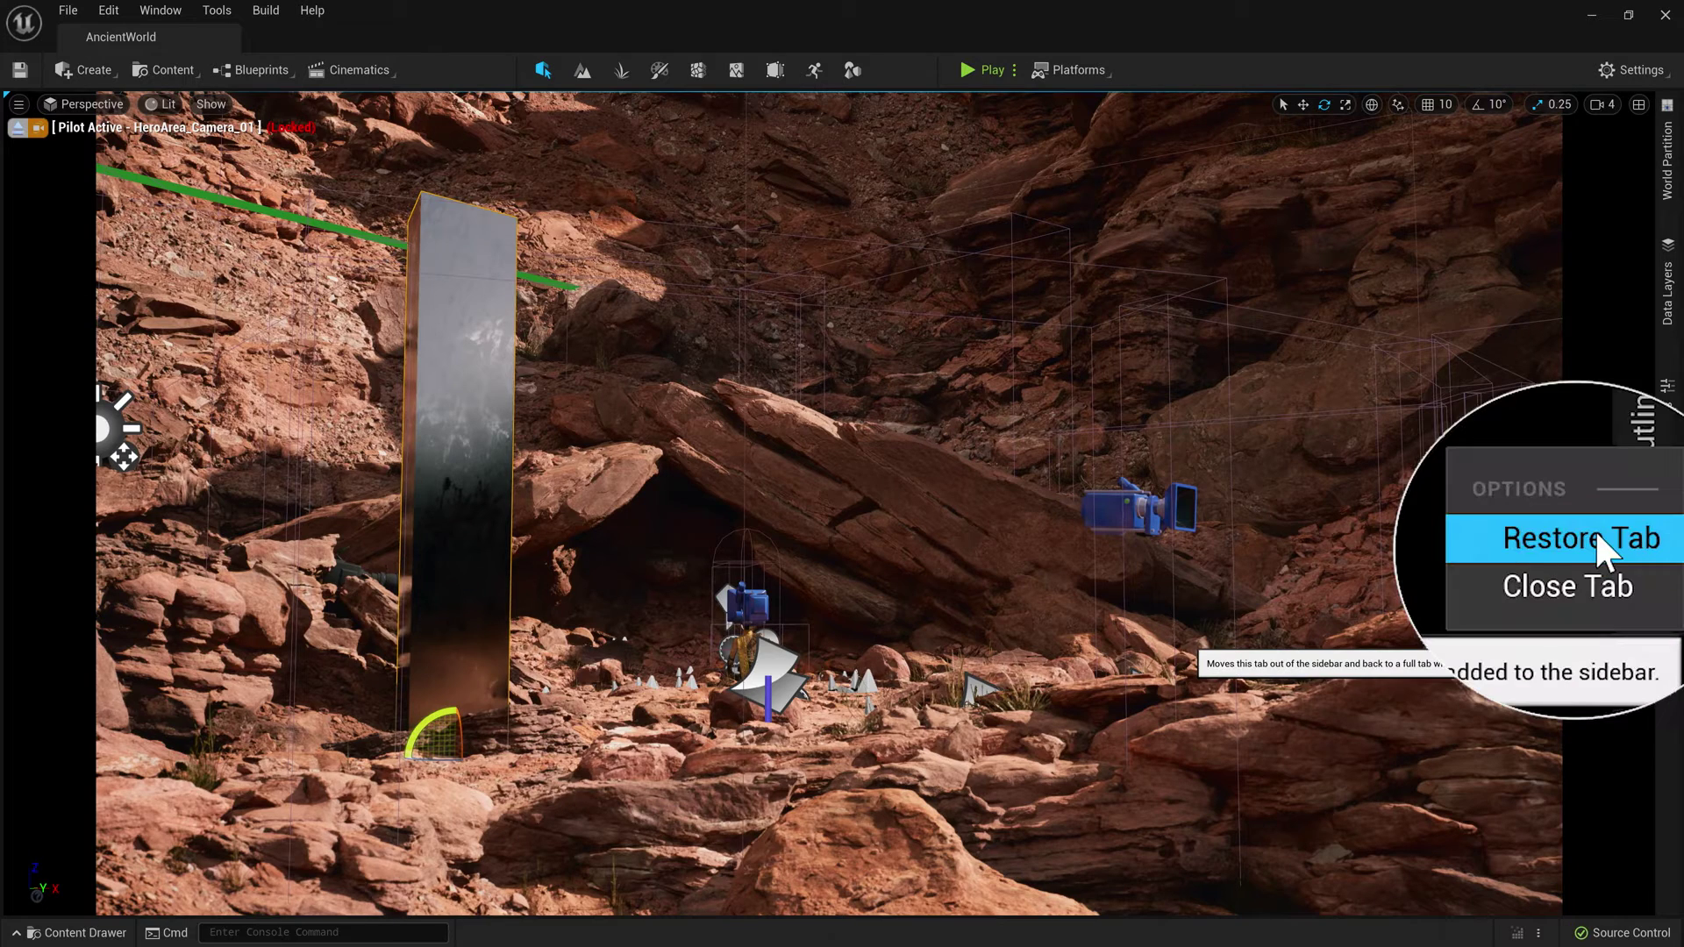
pyautogui.click(1640, 568)
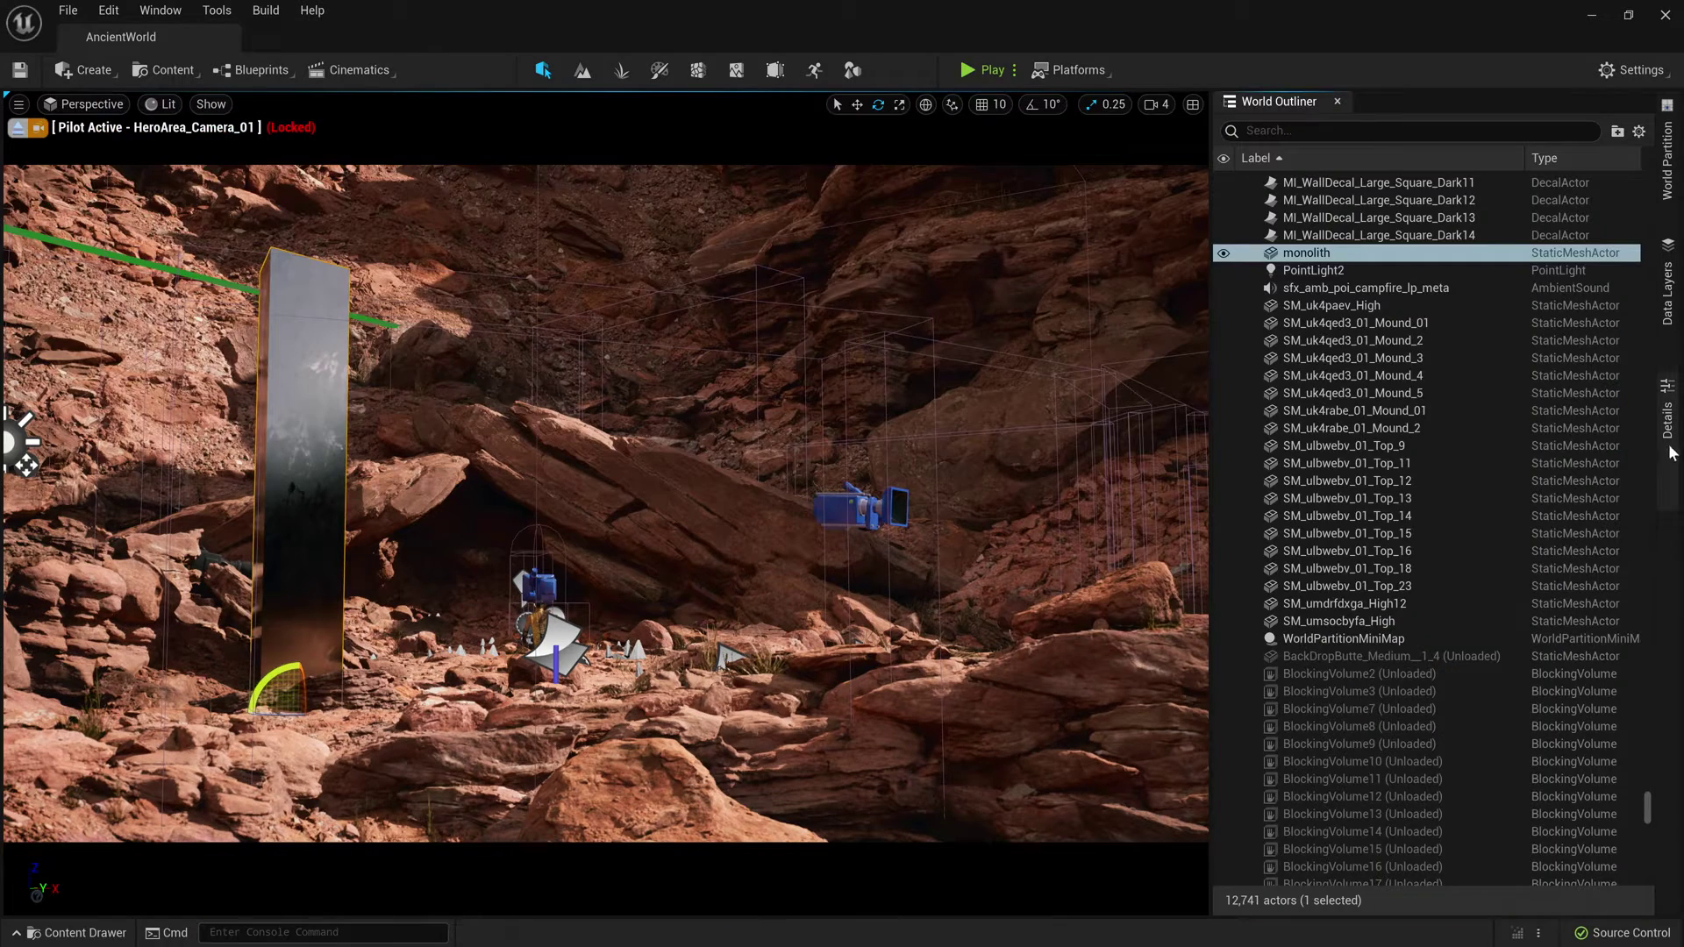
pyautogui.click(1640, 465)
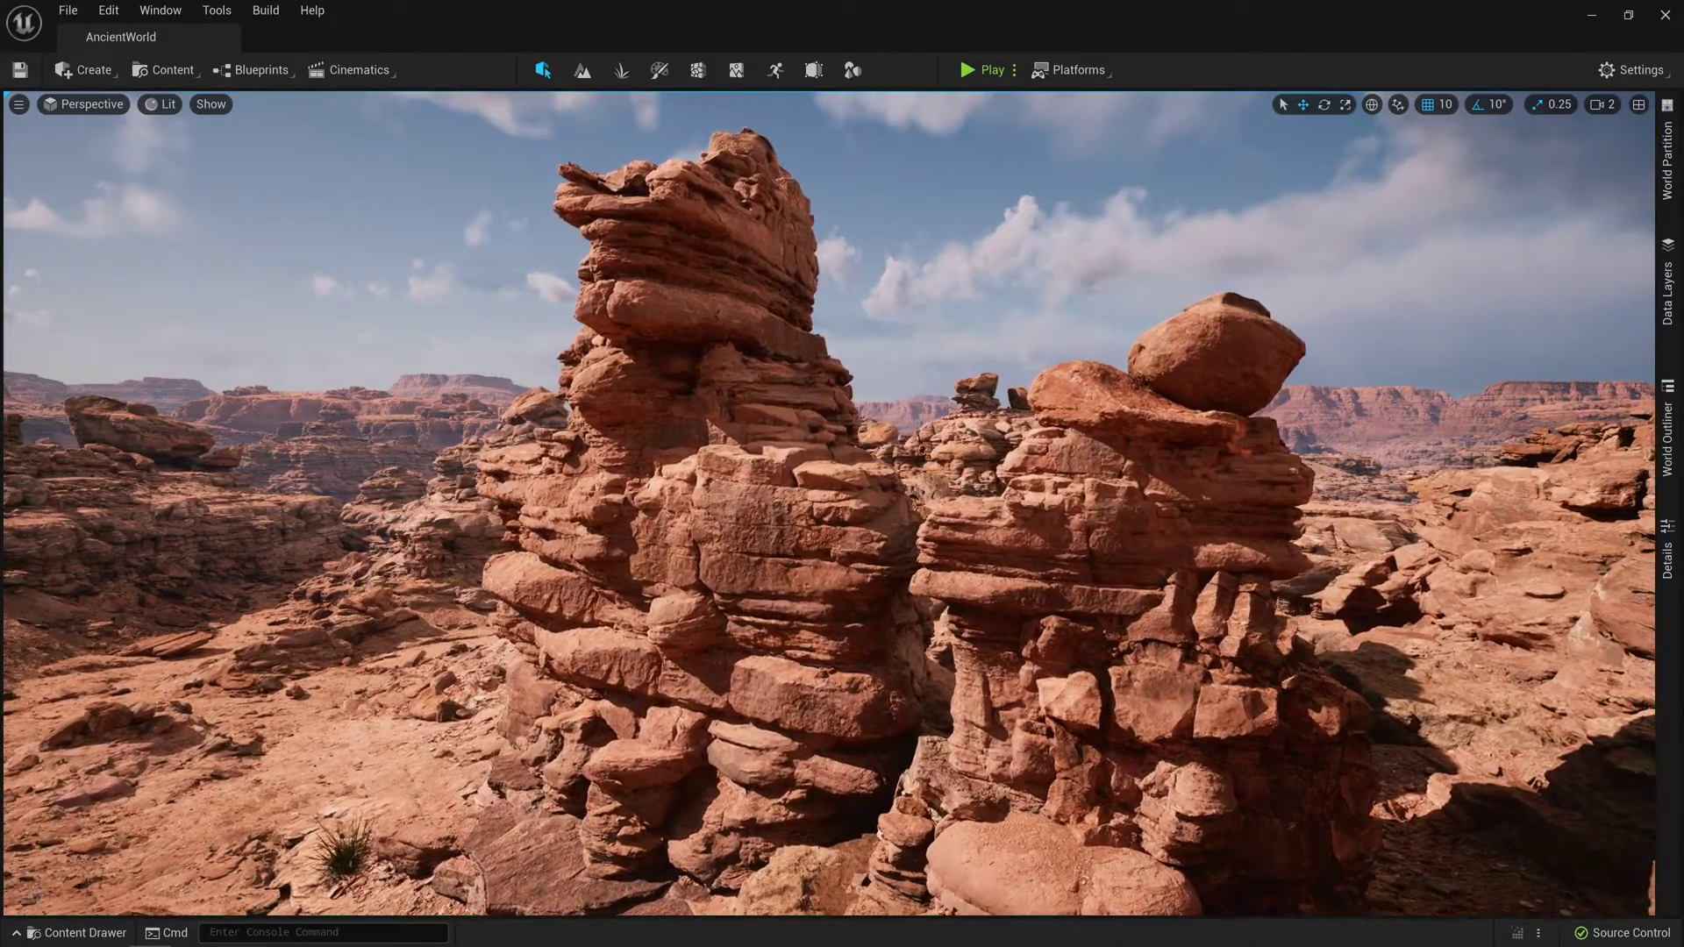
# View the canyon as Nanite Triangles, then return to normal Lit rendering
pyautogui.click(160, 104)
pyautogui.moveTo(249, 364)
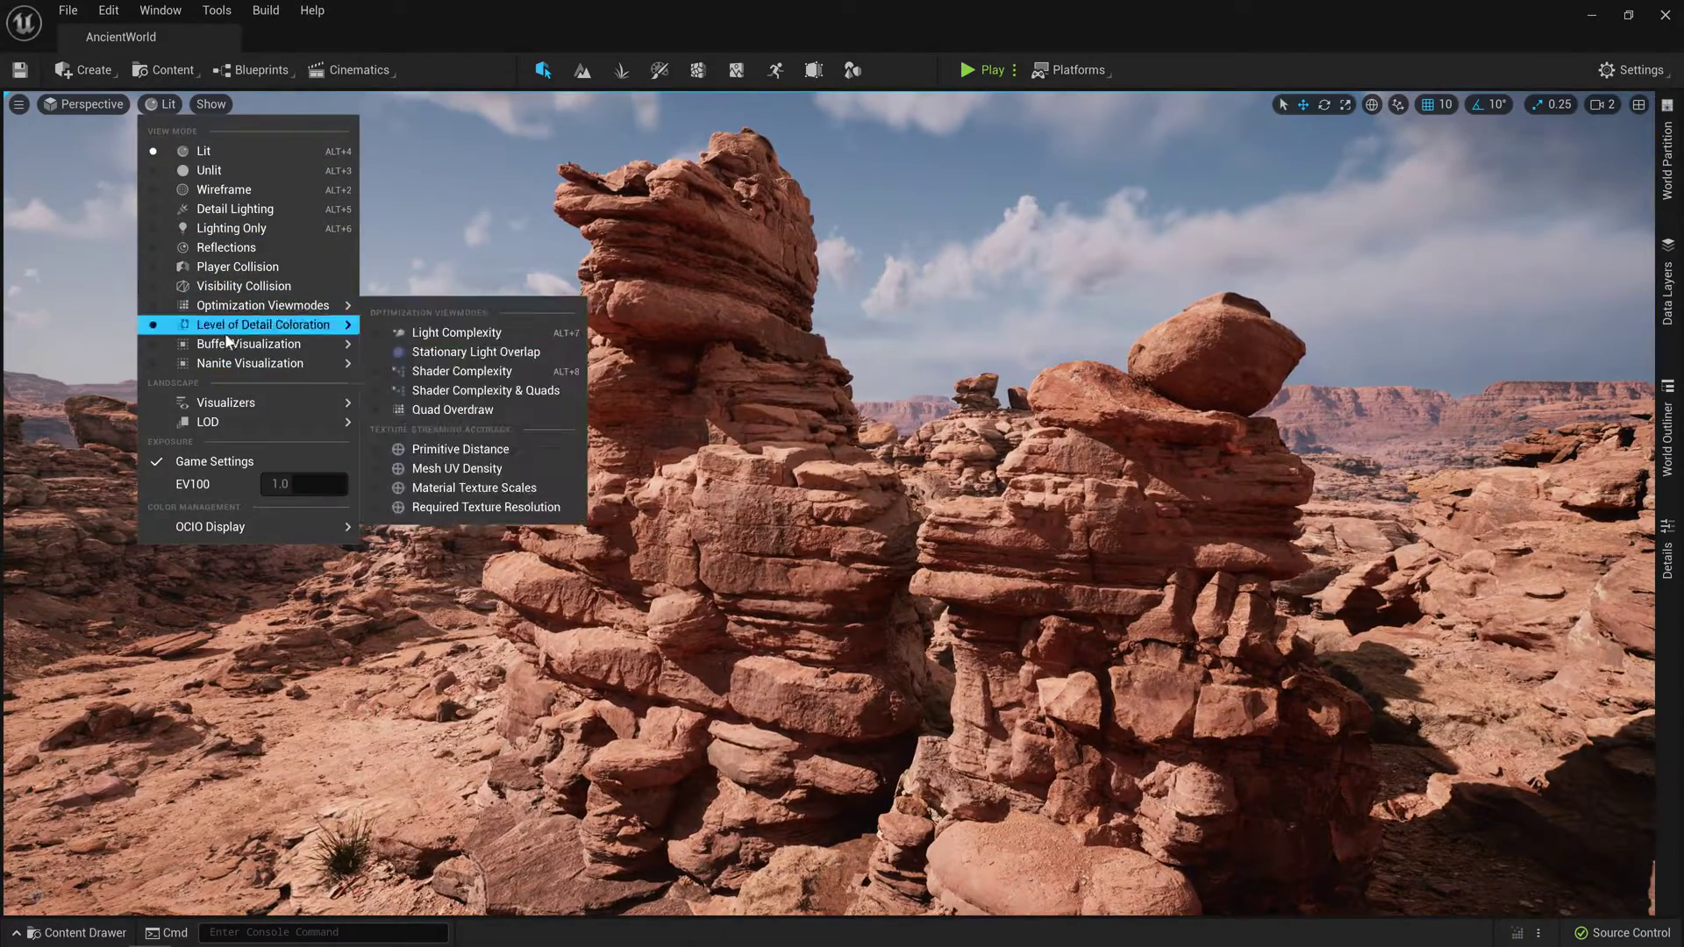
pyautogui.click(444, 448)
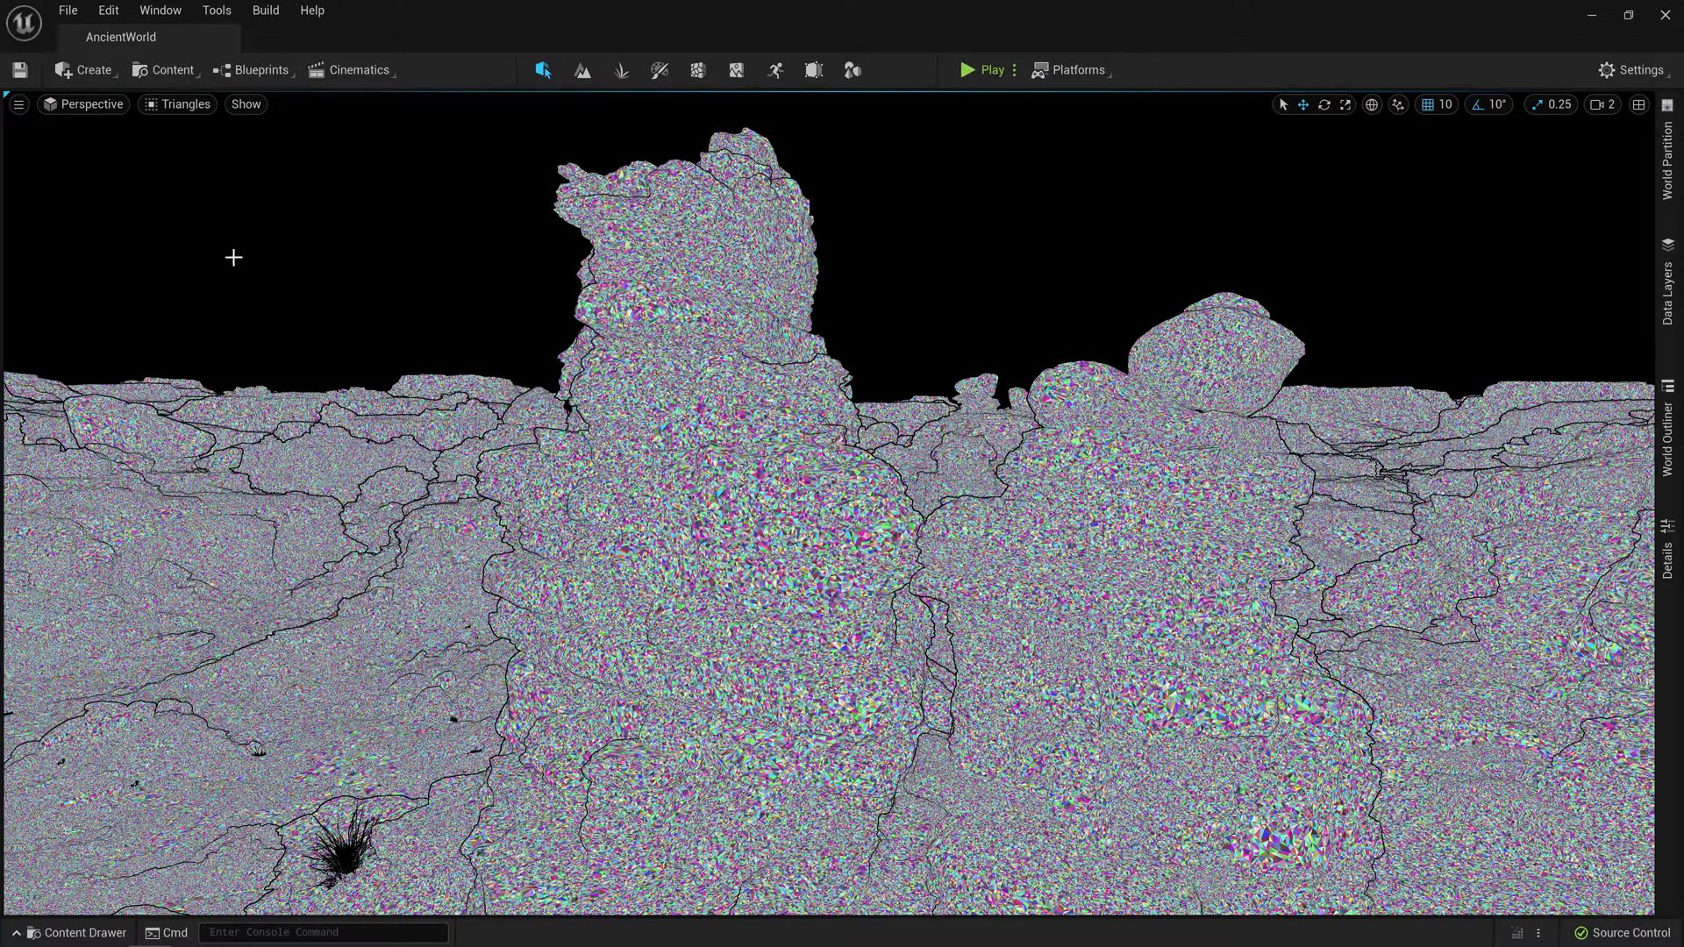
pyautogui.click(195, 108)
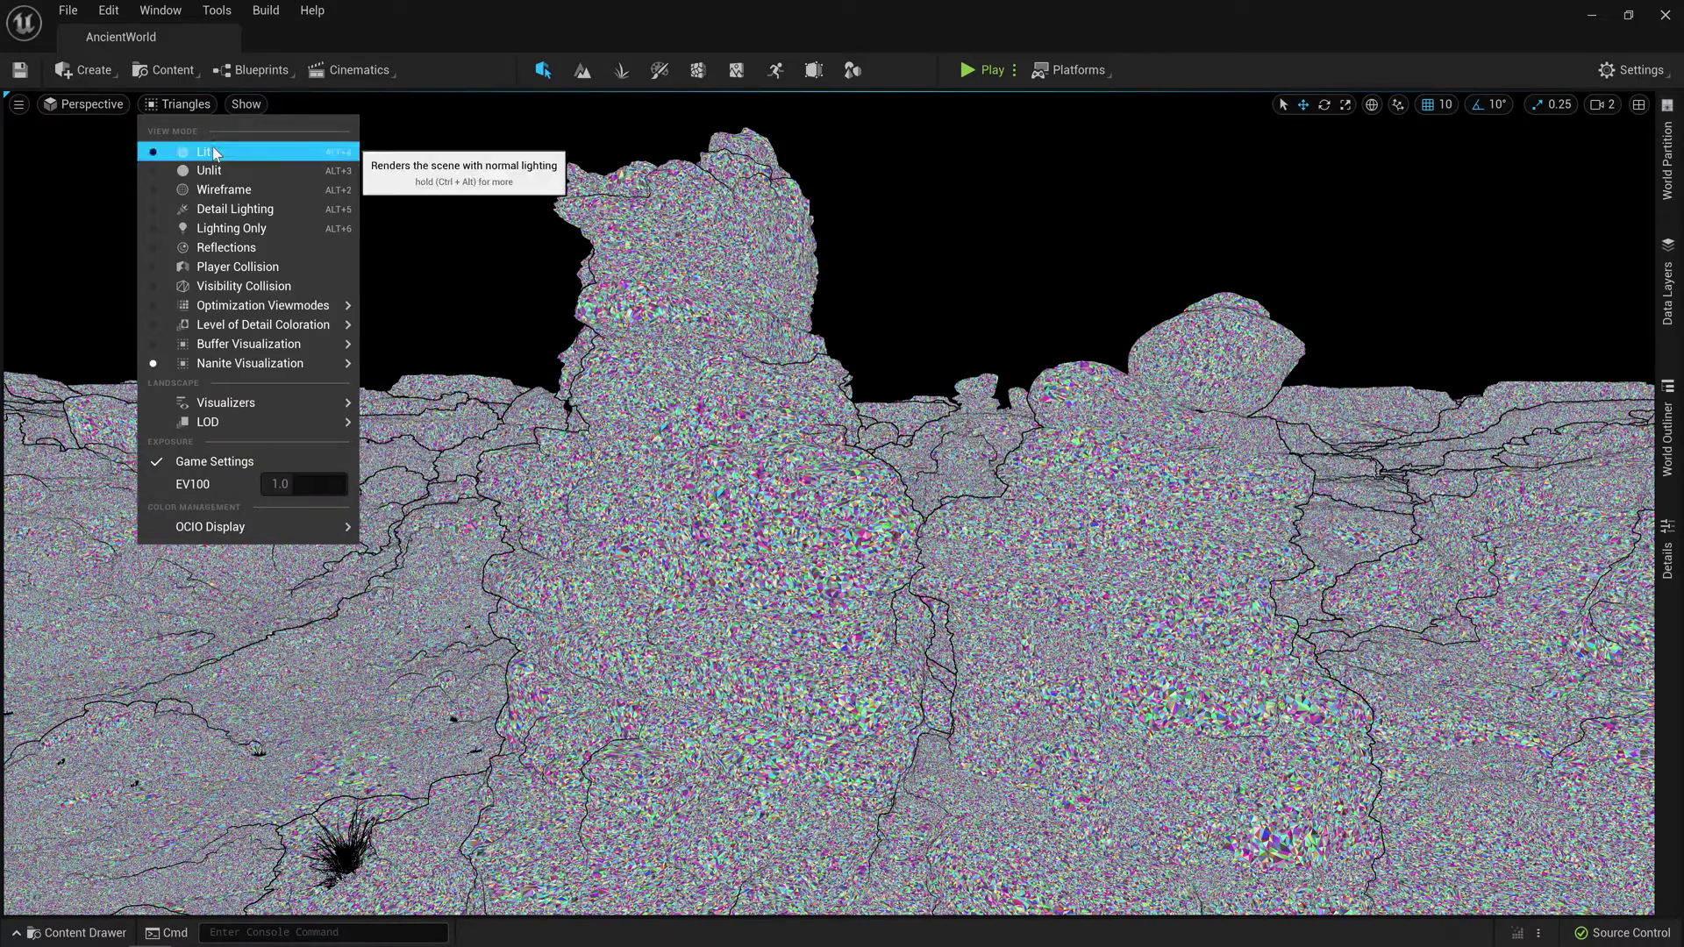
pyautogui.click(211, 153)
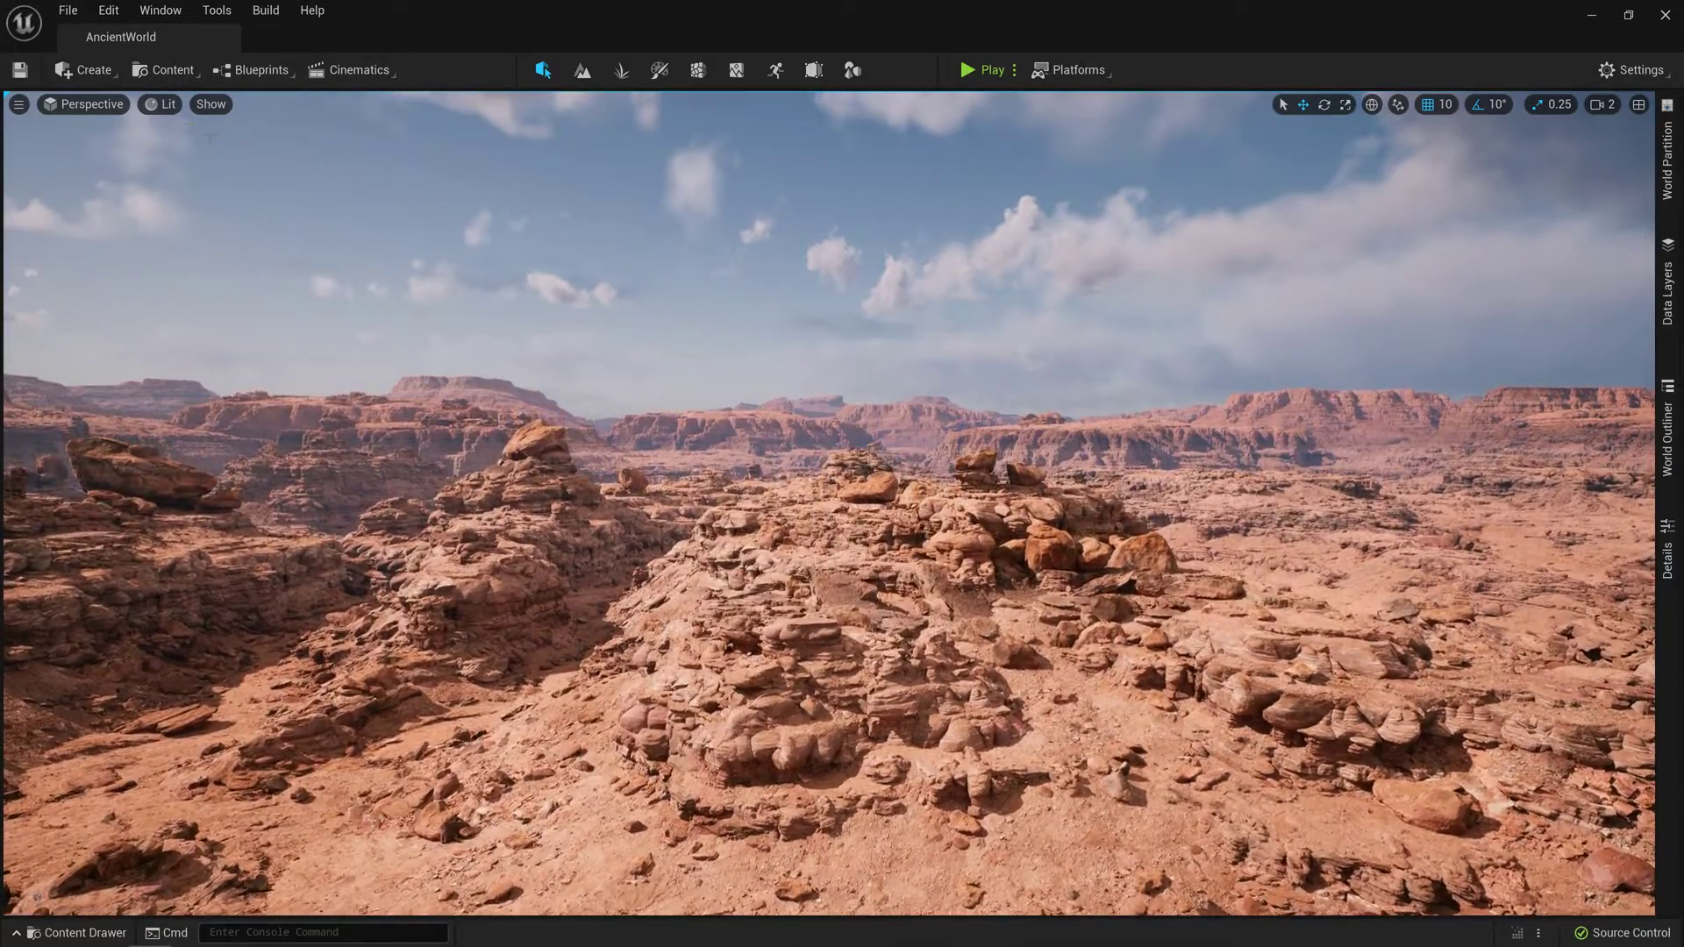
# Switch the view mode to Nanite Instances so each mesh shows in a flat colour
pyautogui.click(163, 110)
pyautogui.moveTo(251, 363)
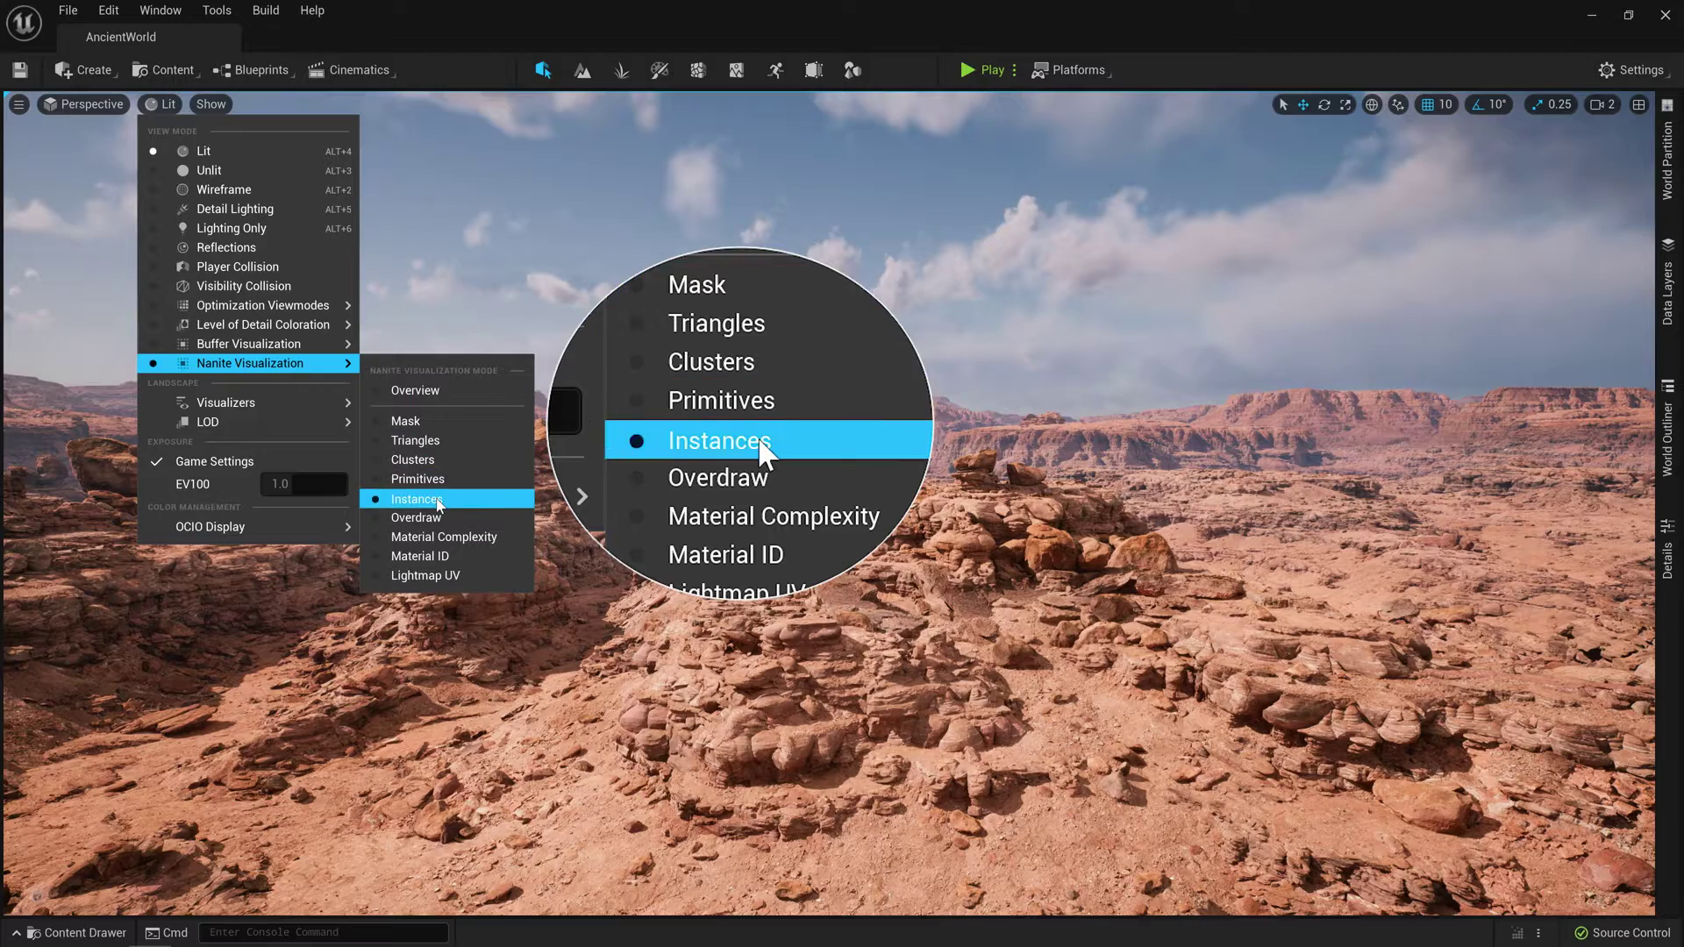
pyautogui.click(434, 500)
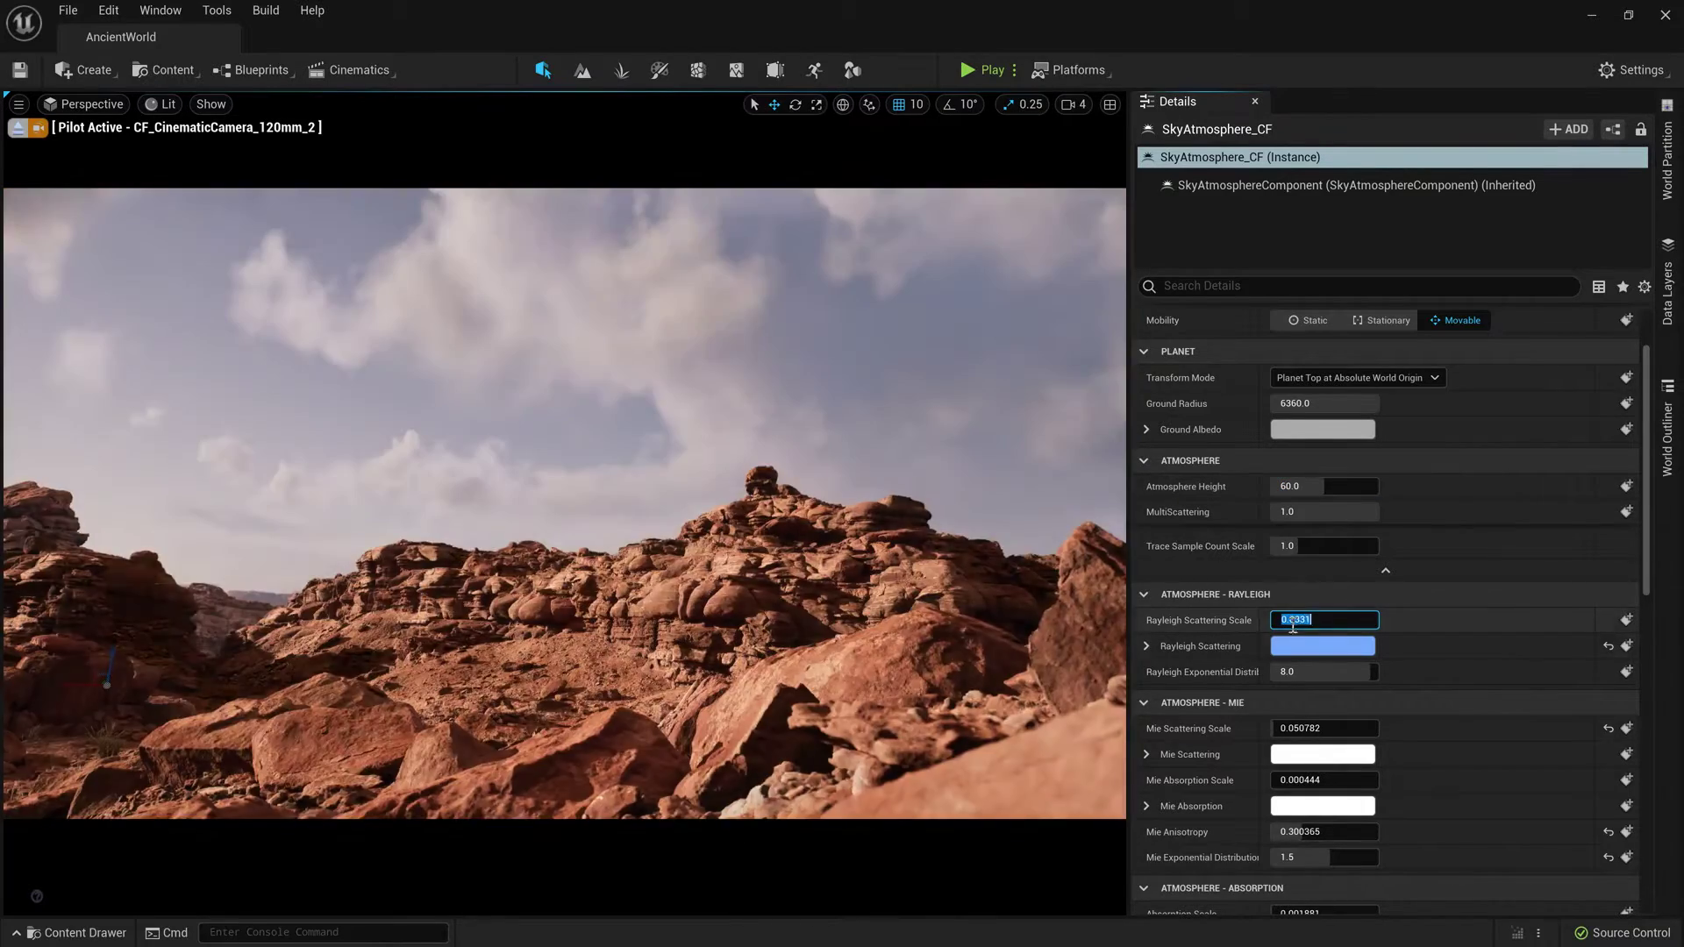
# Commit the Rayleigh scattering scale and drop a large boulder onto the cliff rocks
pyautogui.click(1293, 727)
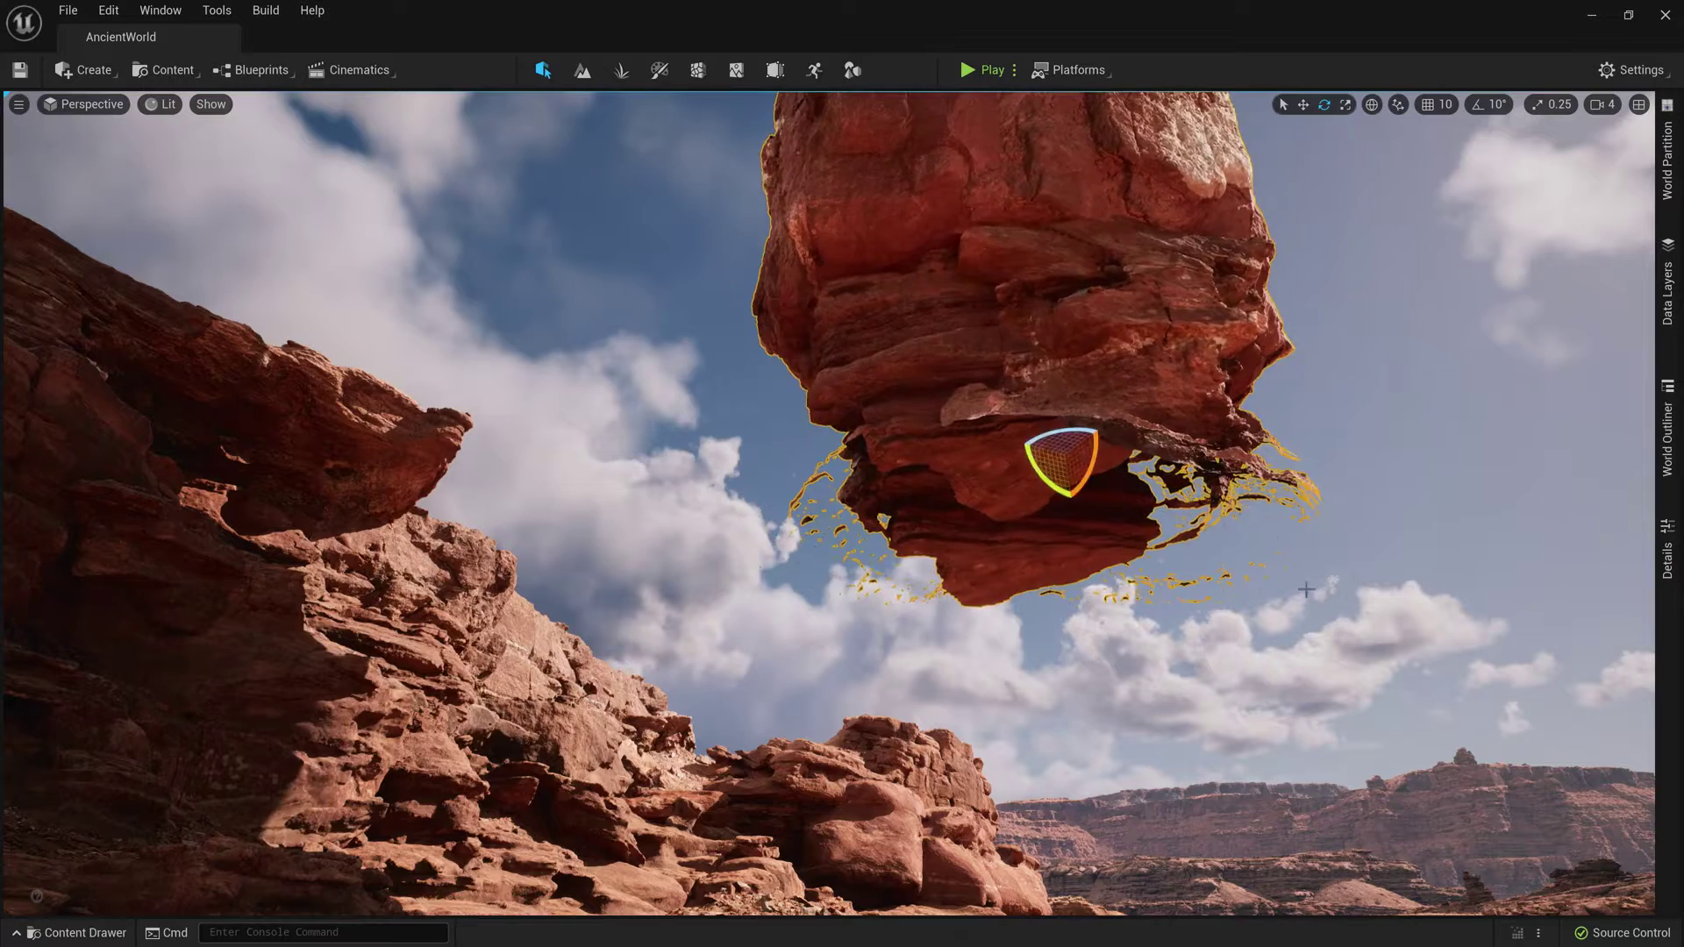
pyautogui.moveTo(402, 715); pyautogui.dragTo(658, 684)
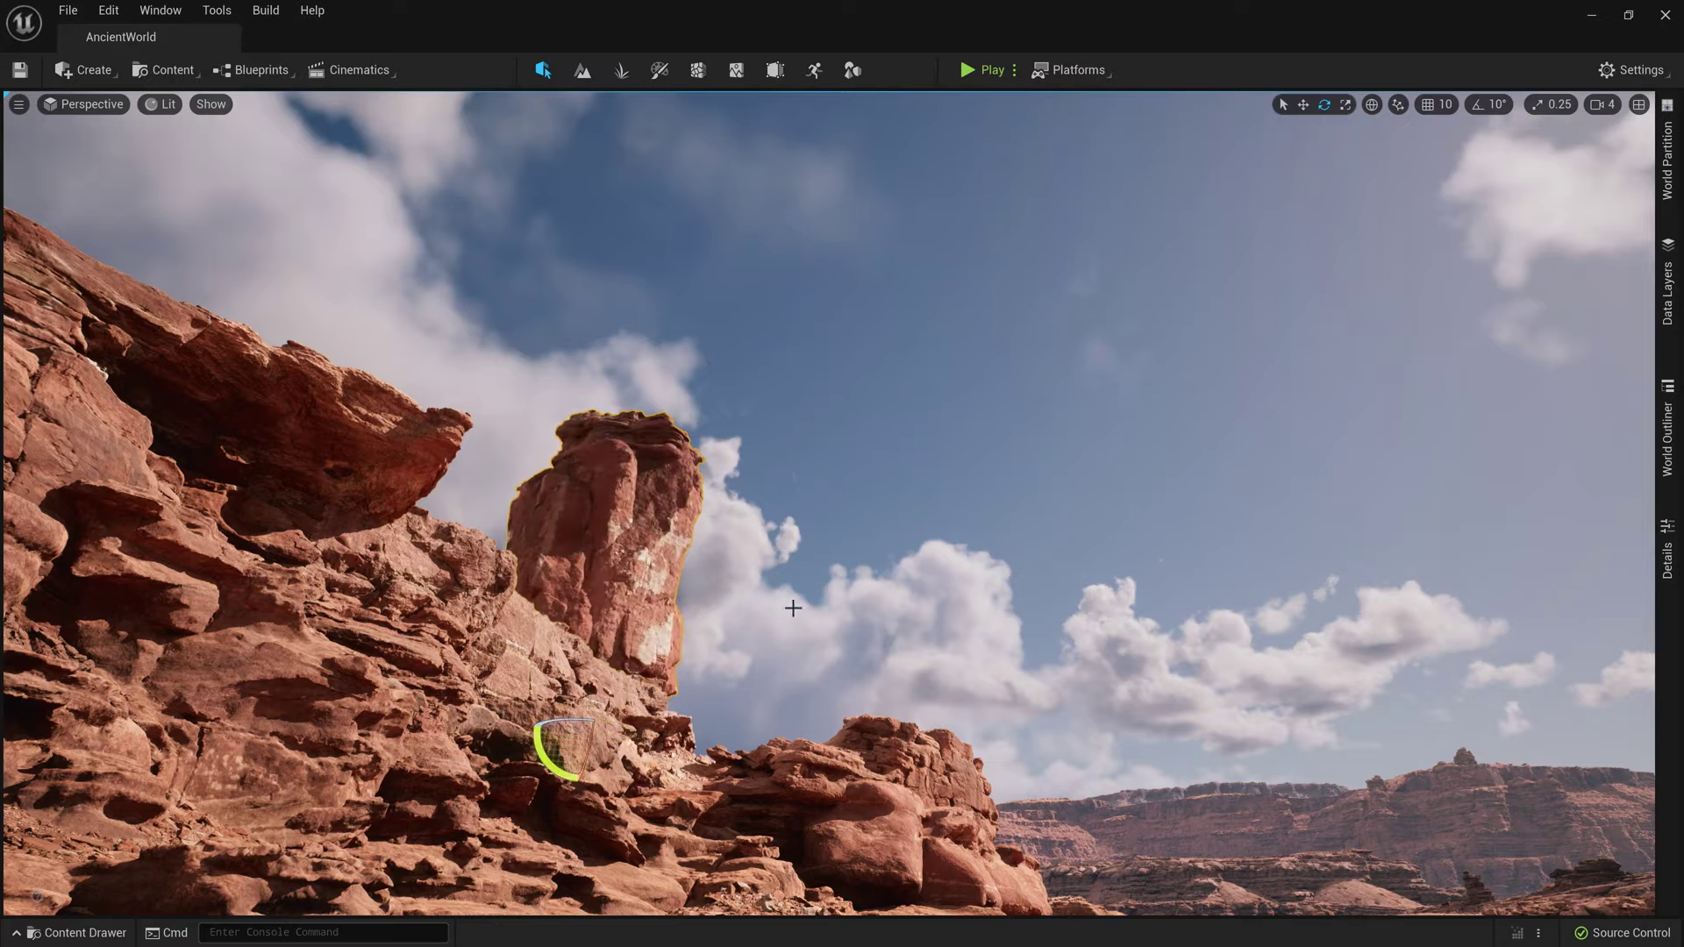
# Launch Quixel Bridge, search Collections for 'utah' and select Canyons of Utah
pyautogui.click(178, 72)
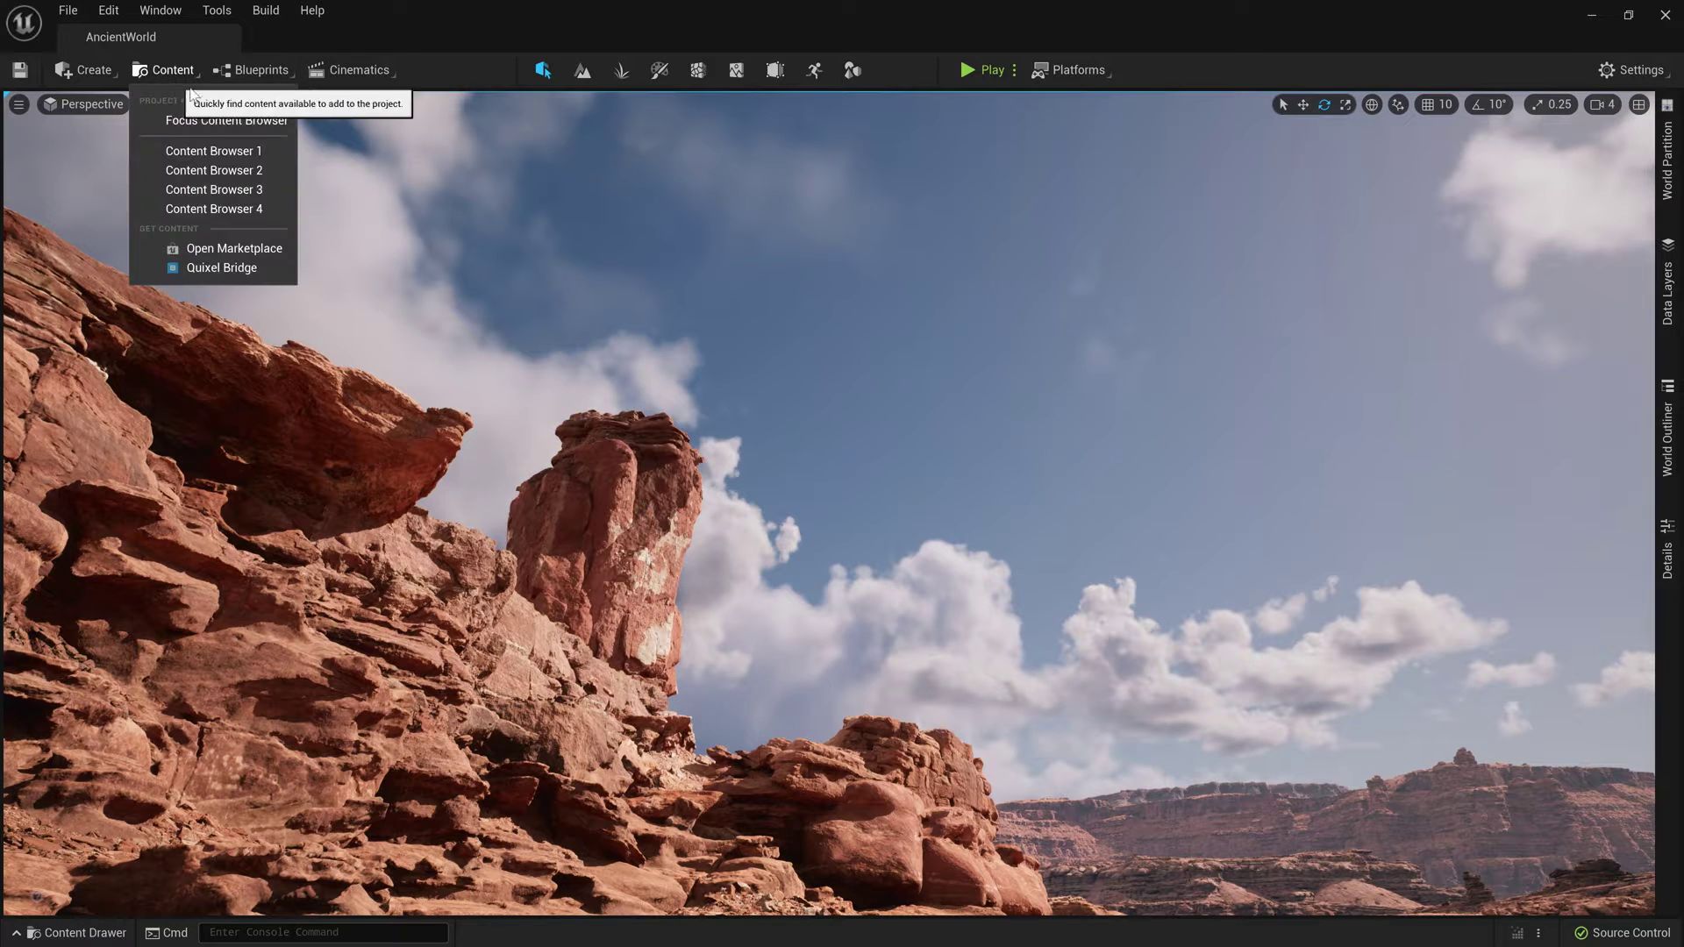
pyautogui.click(244, 272)
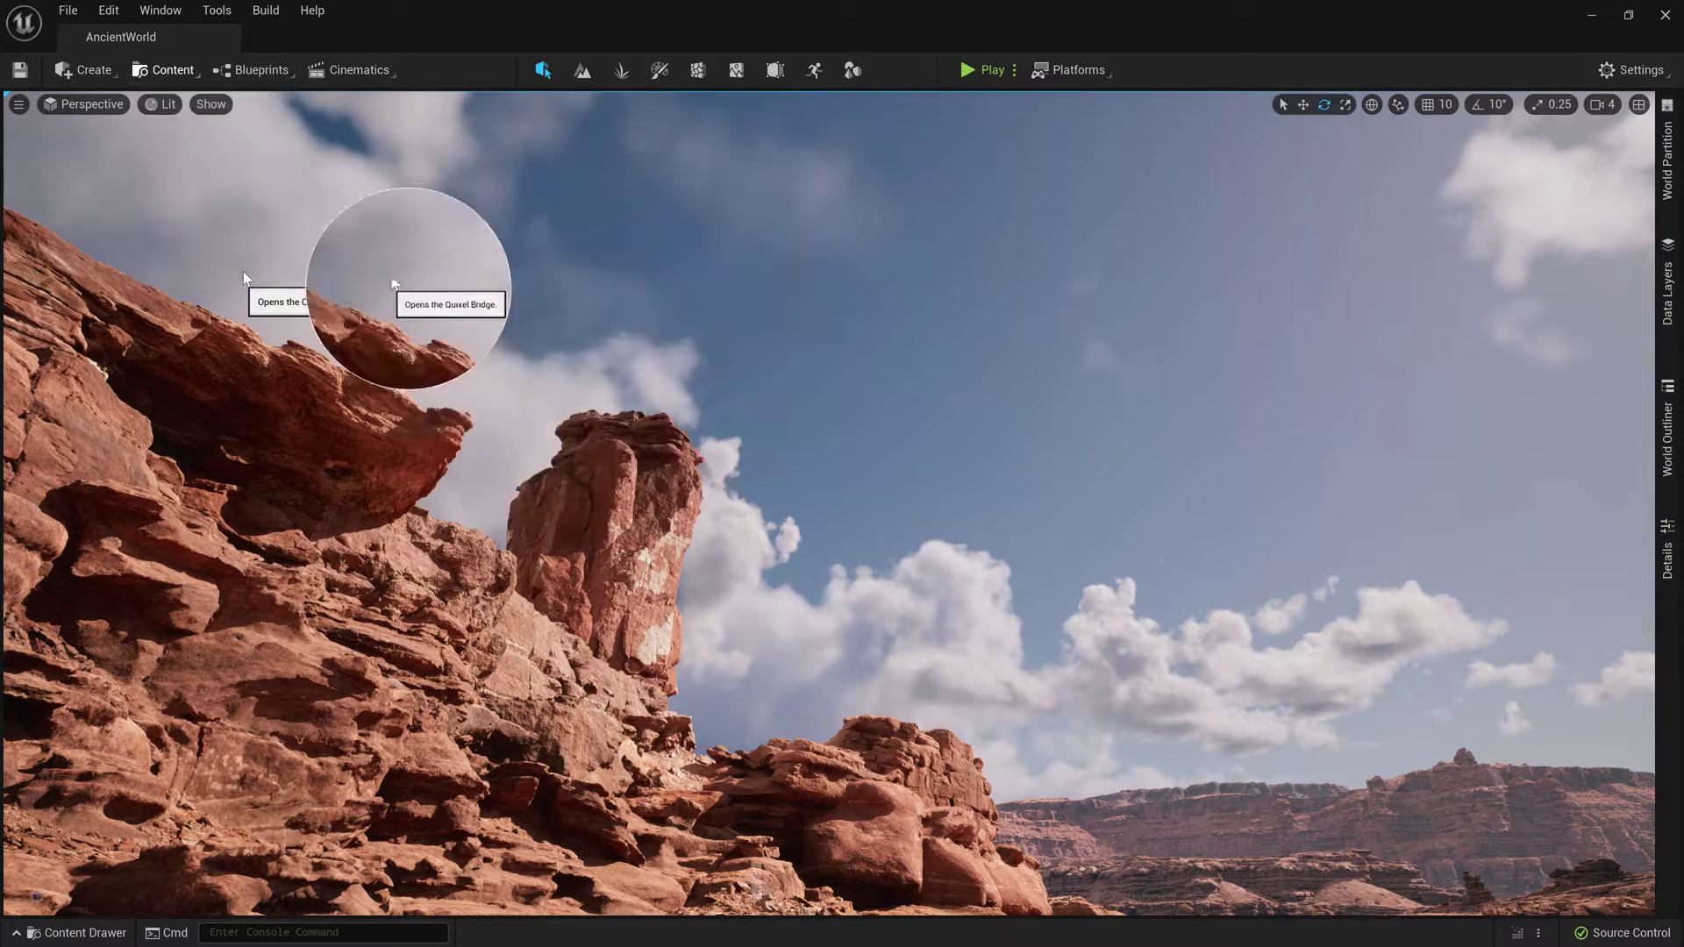
pyautogui.scroll(-2, 301, 561)
pyautogui.scroll(-4, 303, 567)
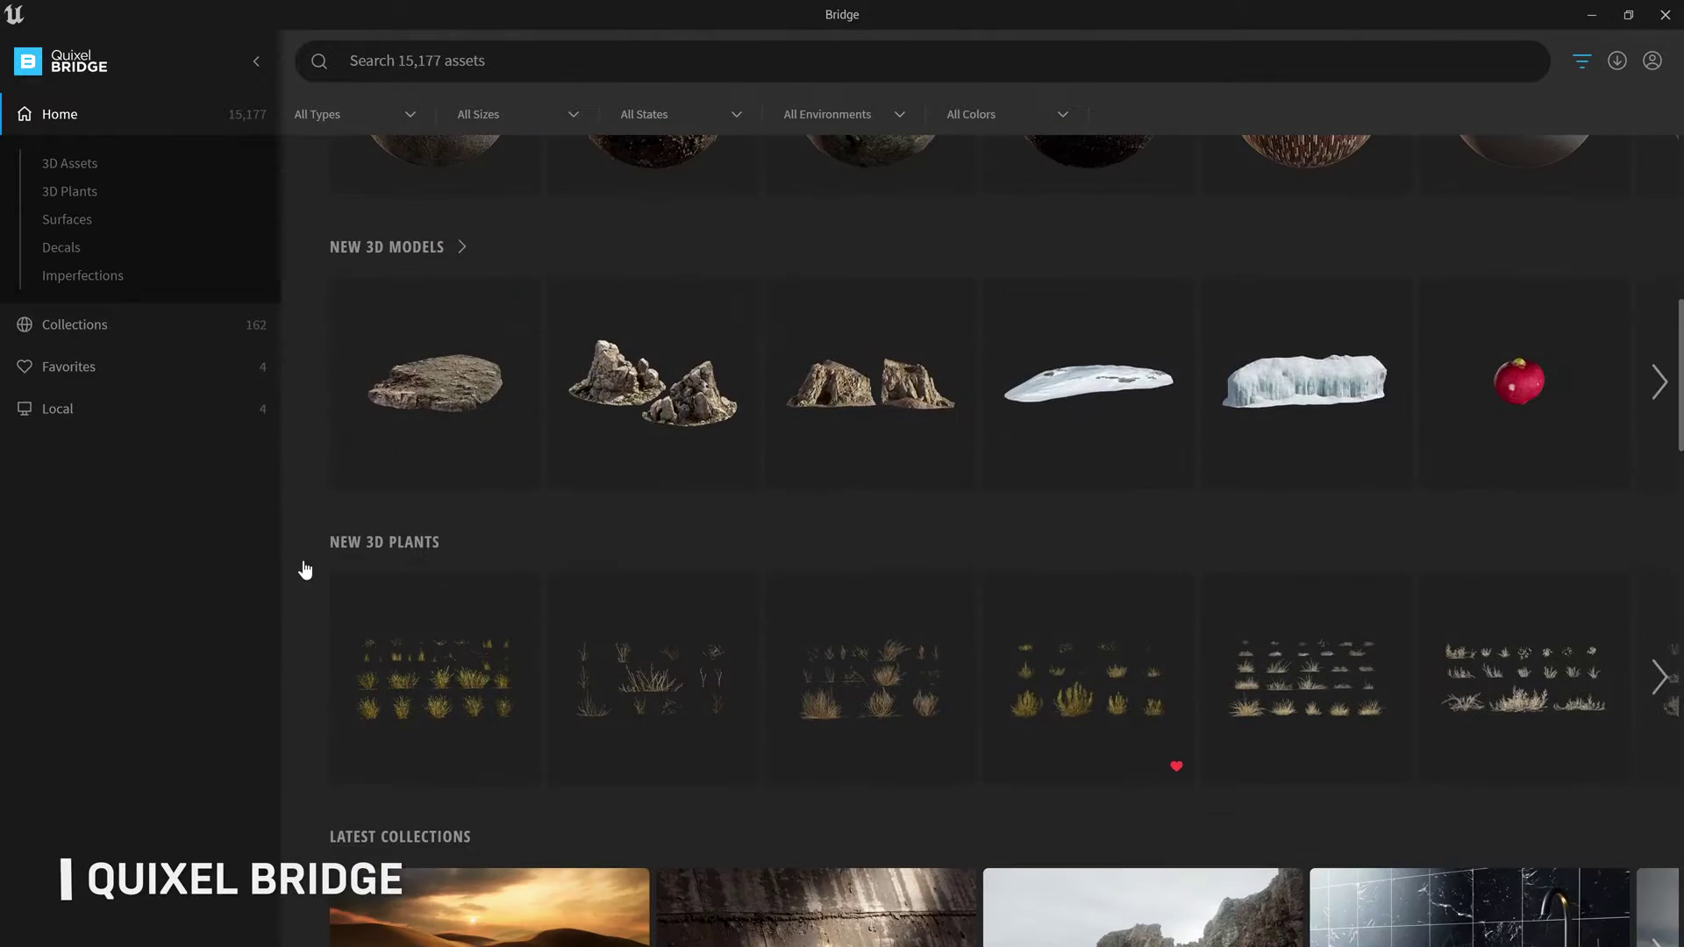
pyautogui.scroll(-5, 305, 570)
pyautogui.scroll(-2, 305, 566)
pyautogui.scroll(-3, 304, 565)
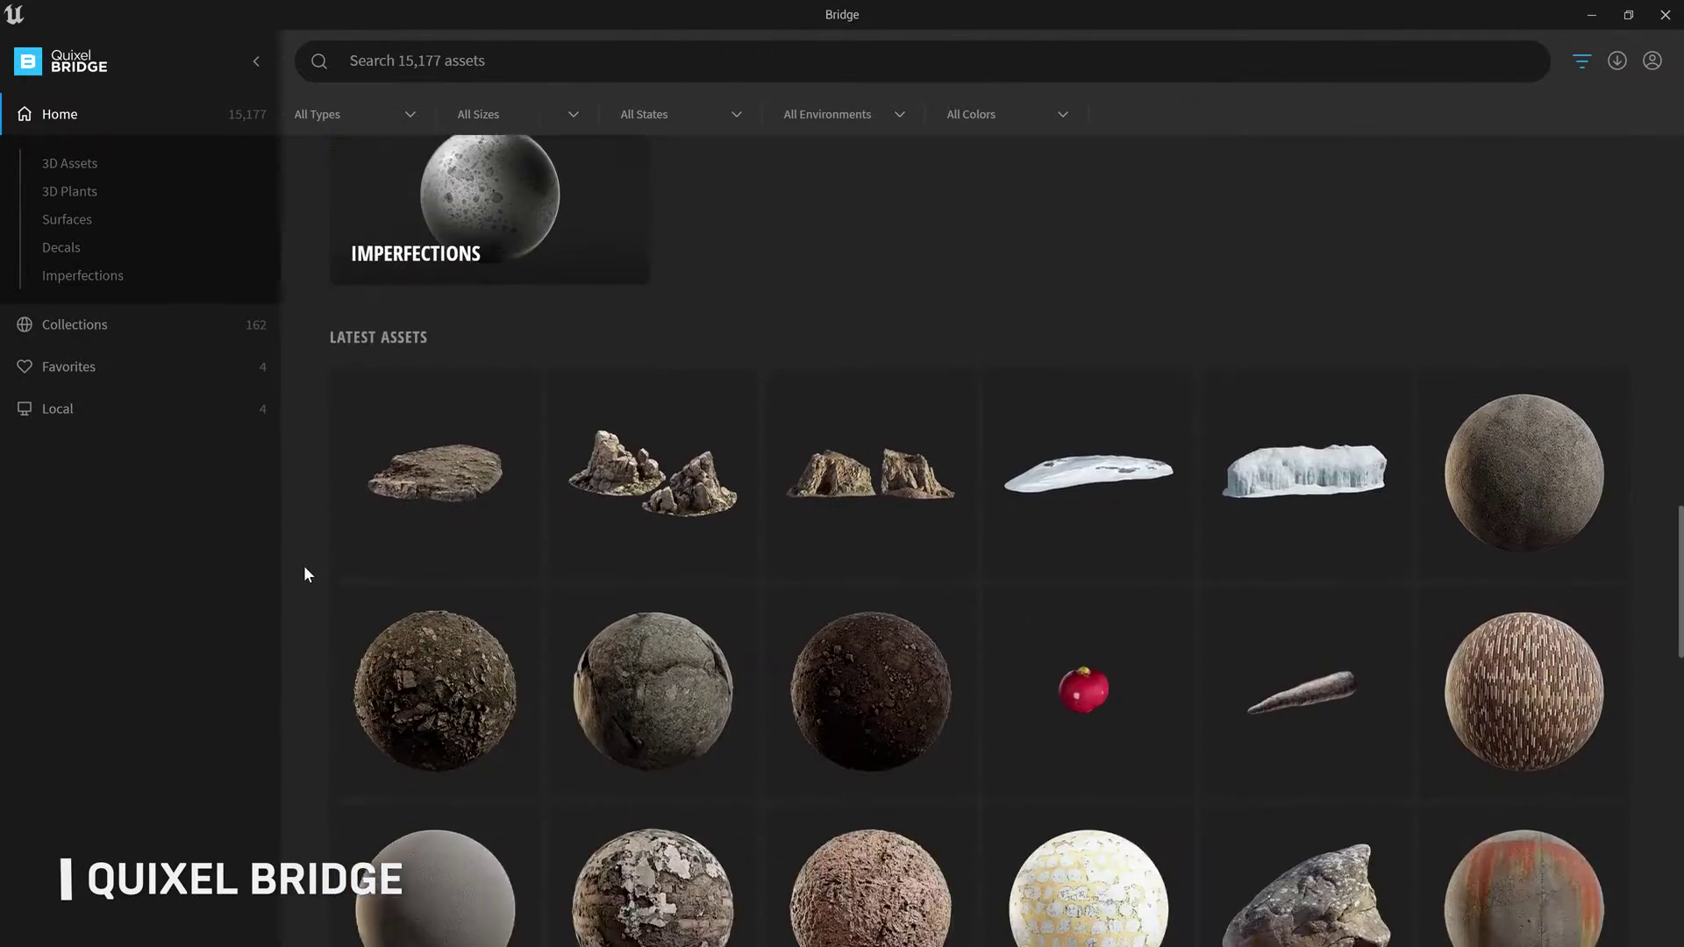
pyautogui.scroll(-3, 305, 577)
pyautogui.click(113, 326)
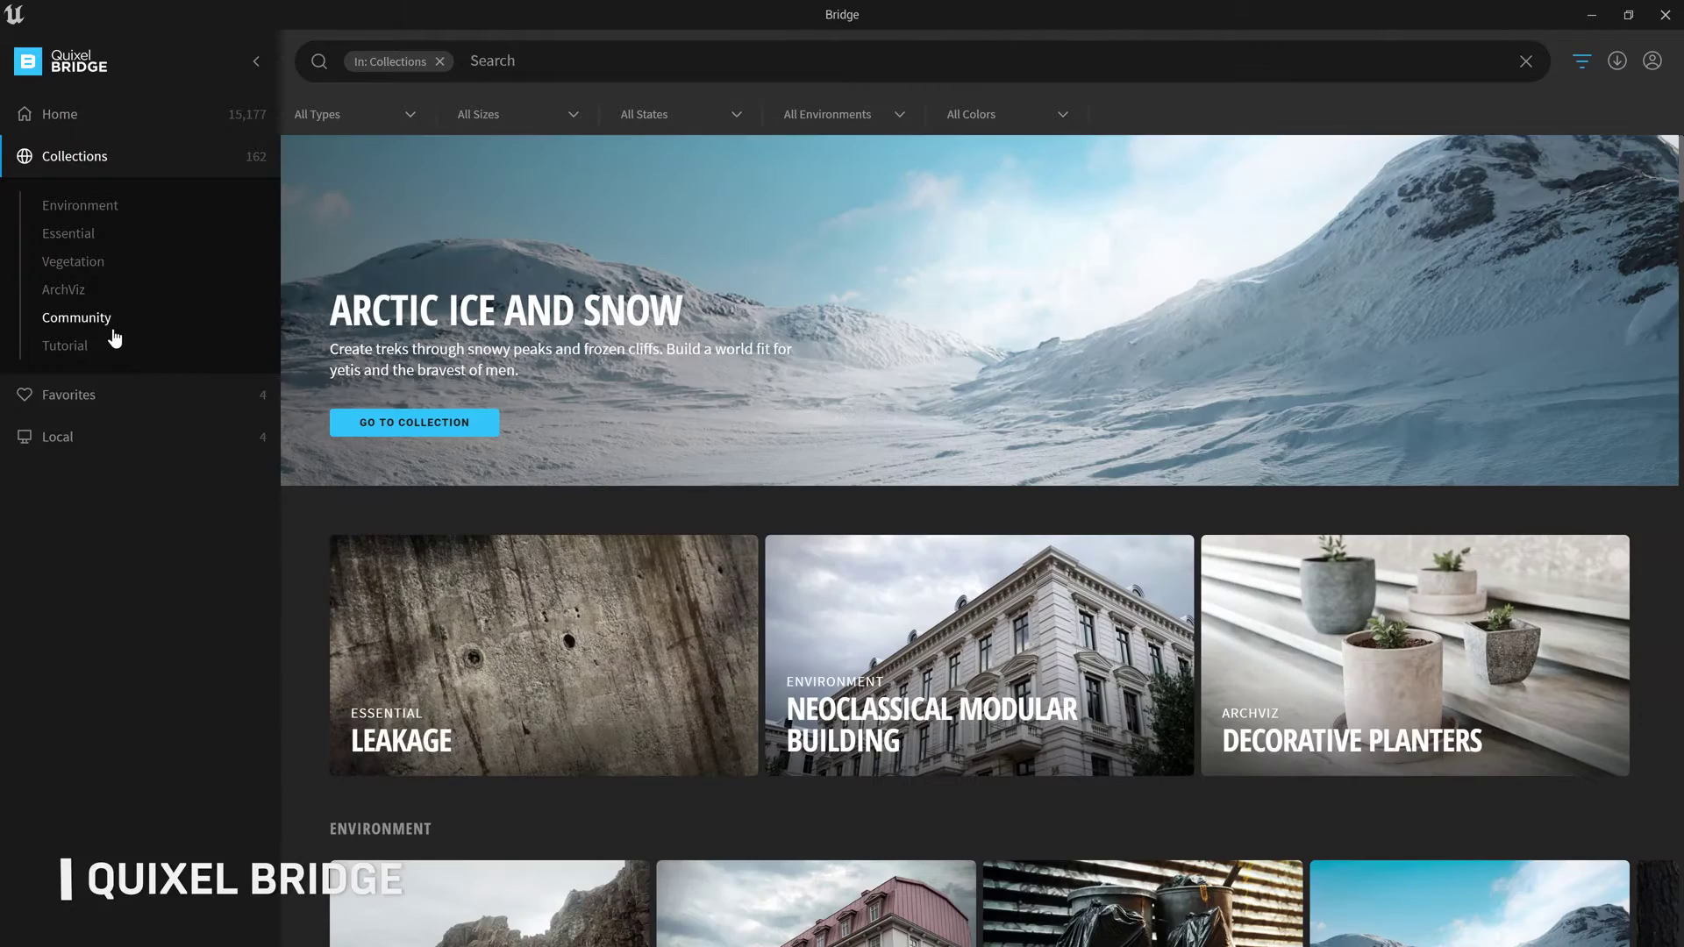
pyautogui.scroll(-2, 300, 563)
pyautogui.scroll(-5, 301, 563)
pyautogui.scroll(-1, 300, 564)
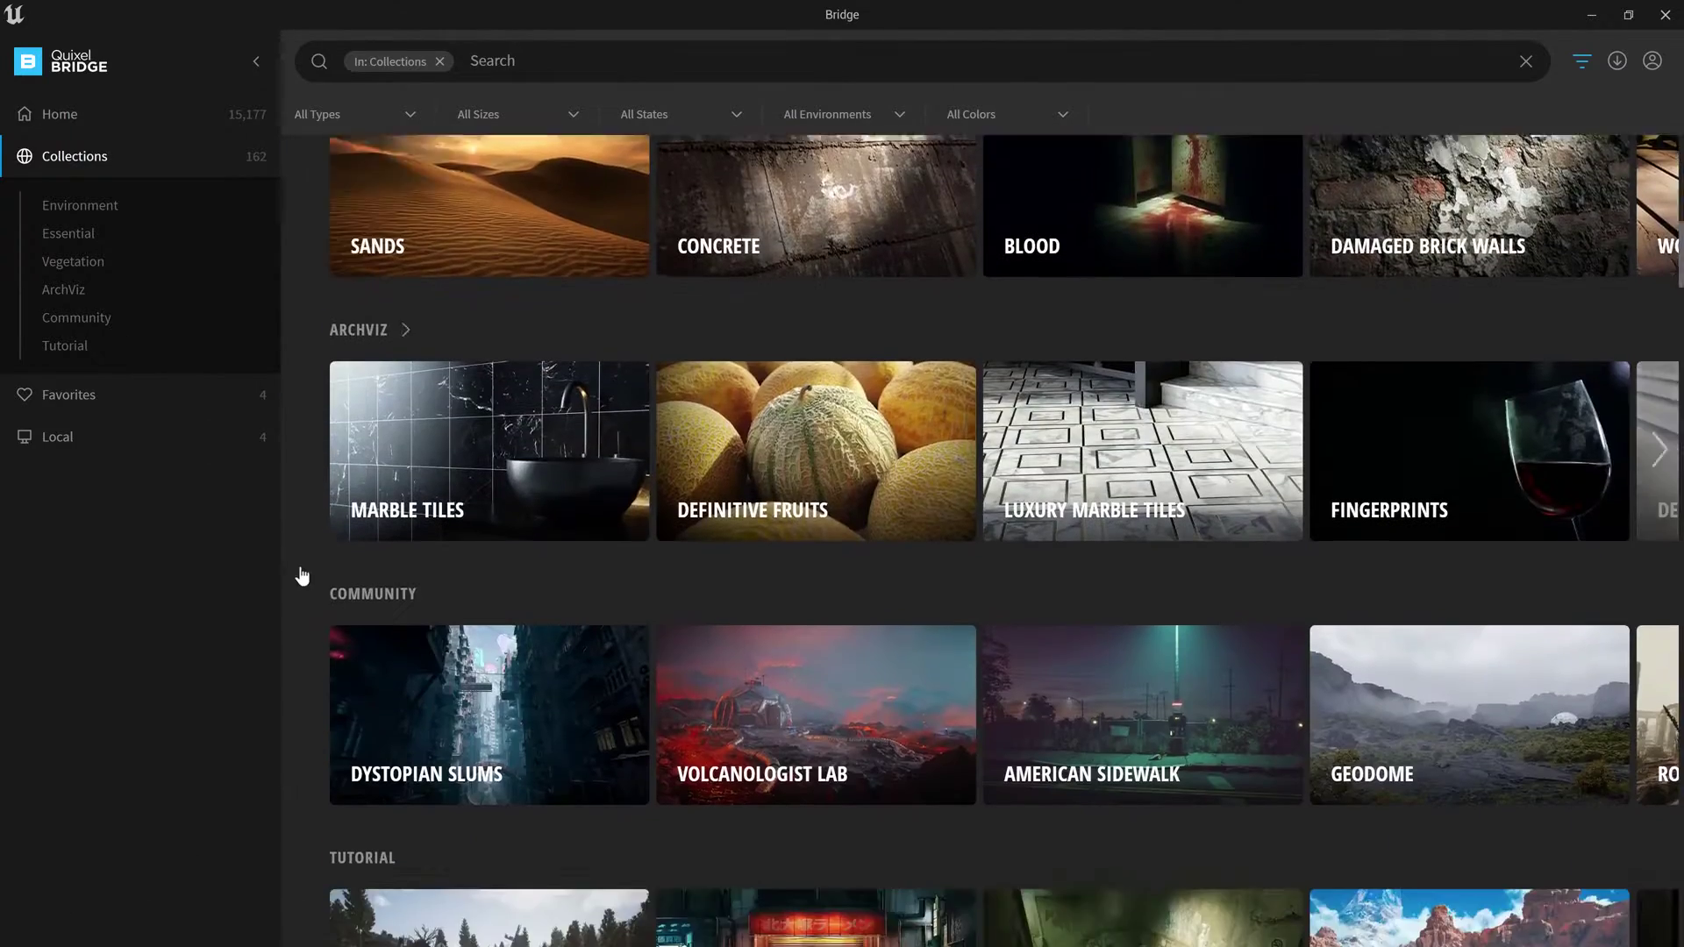
pyautogui.scroll(-5, 301, 574)
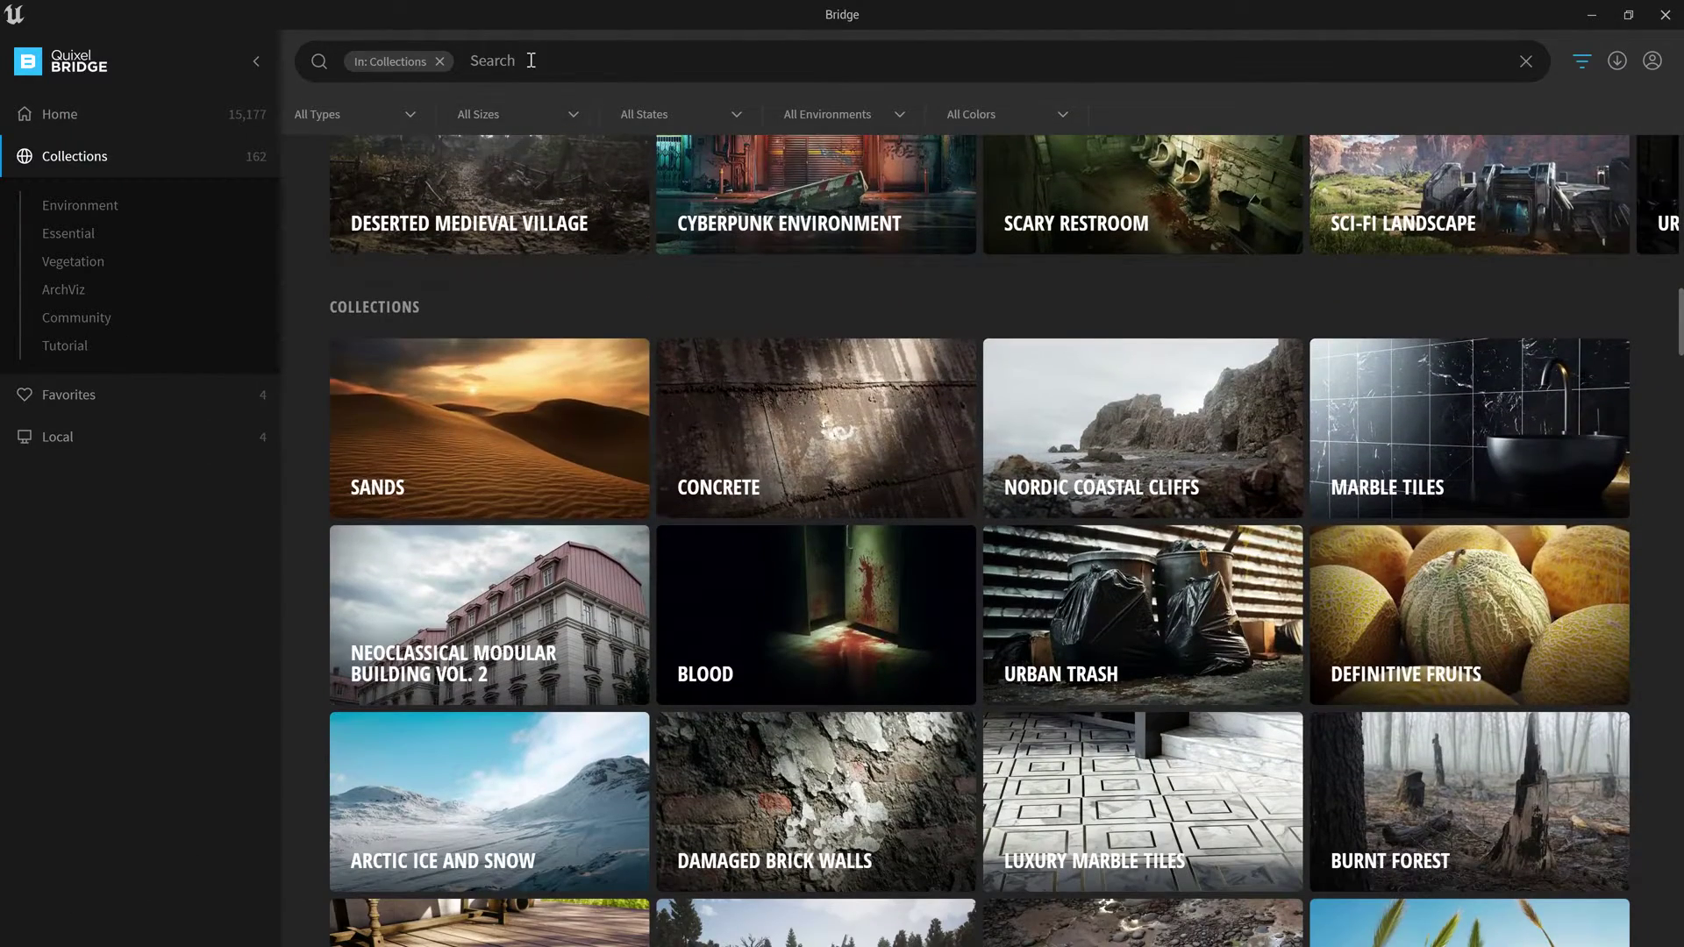
pyautogui.click(530, 61)
pyautogui.write('utah')
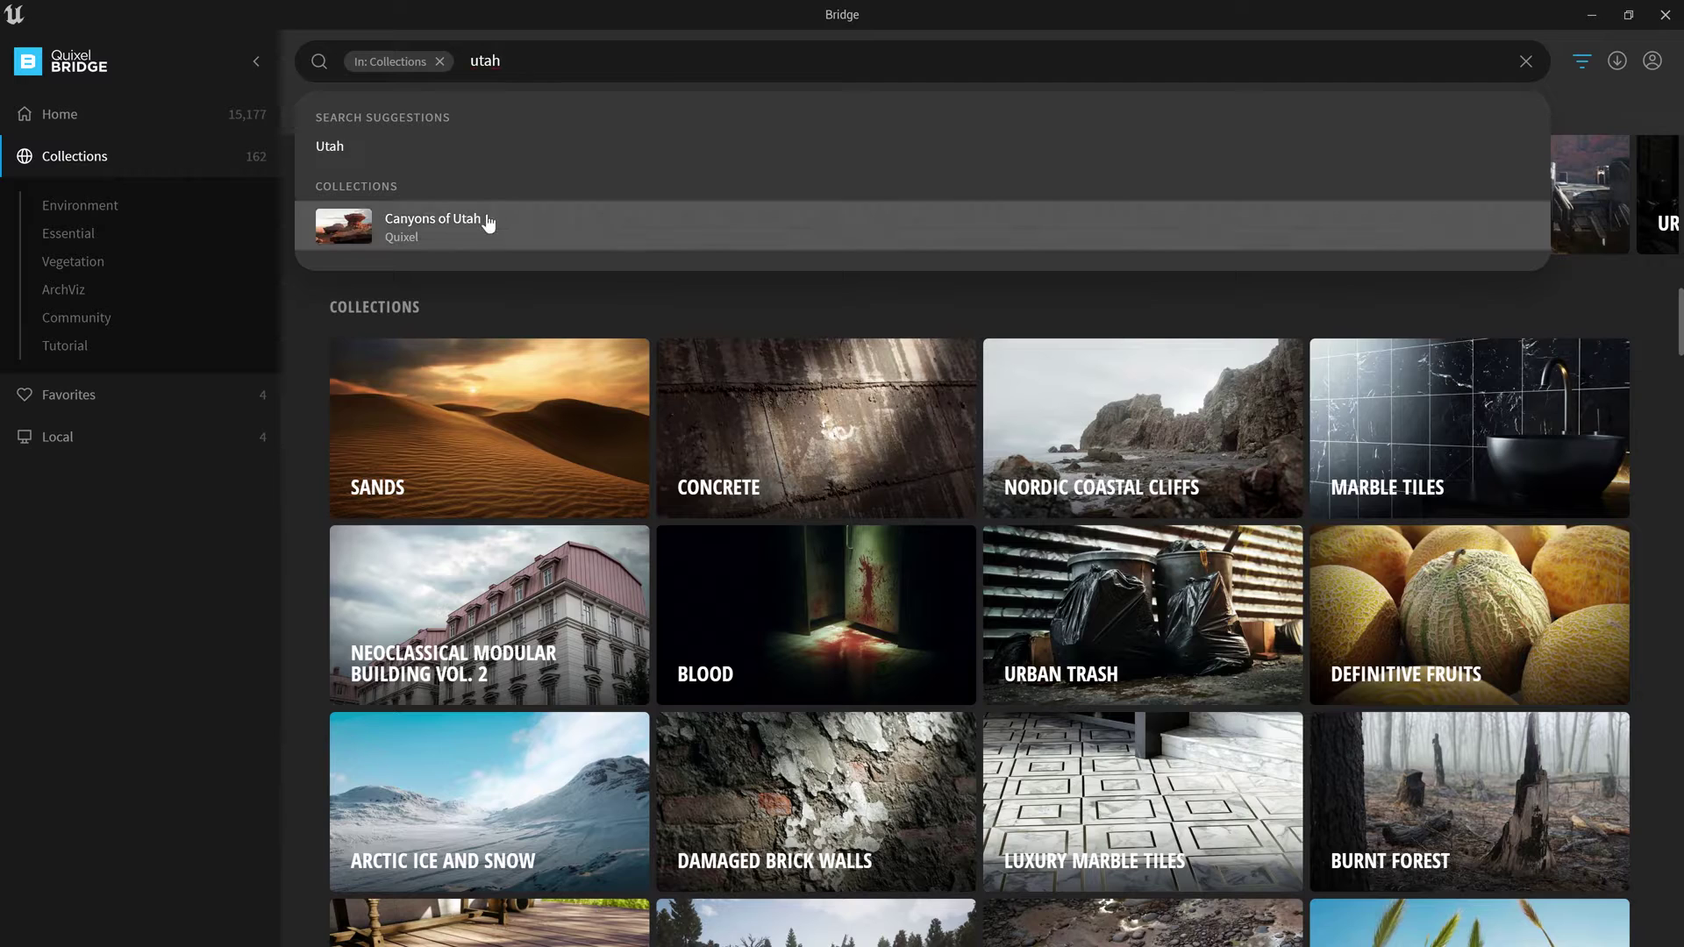
pyautogui.click(488, 219)
# Shrink Bridge to a window and drag a Canyons of Utah rock into the canyon scene
pyautogui.click(1627, 15)
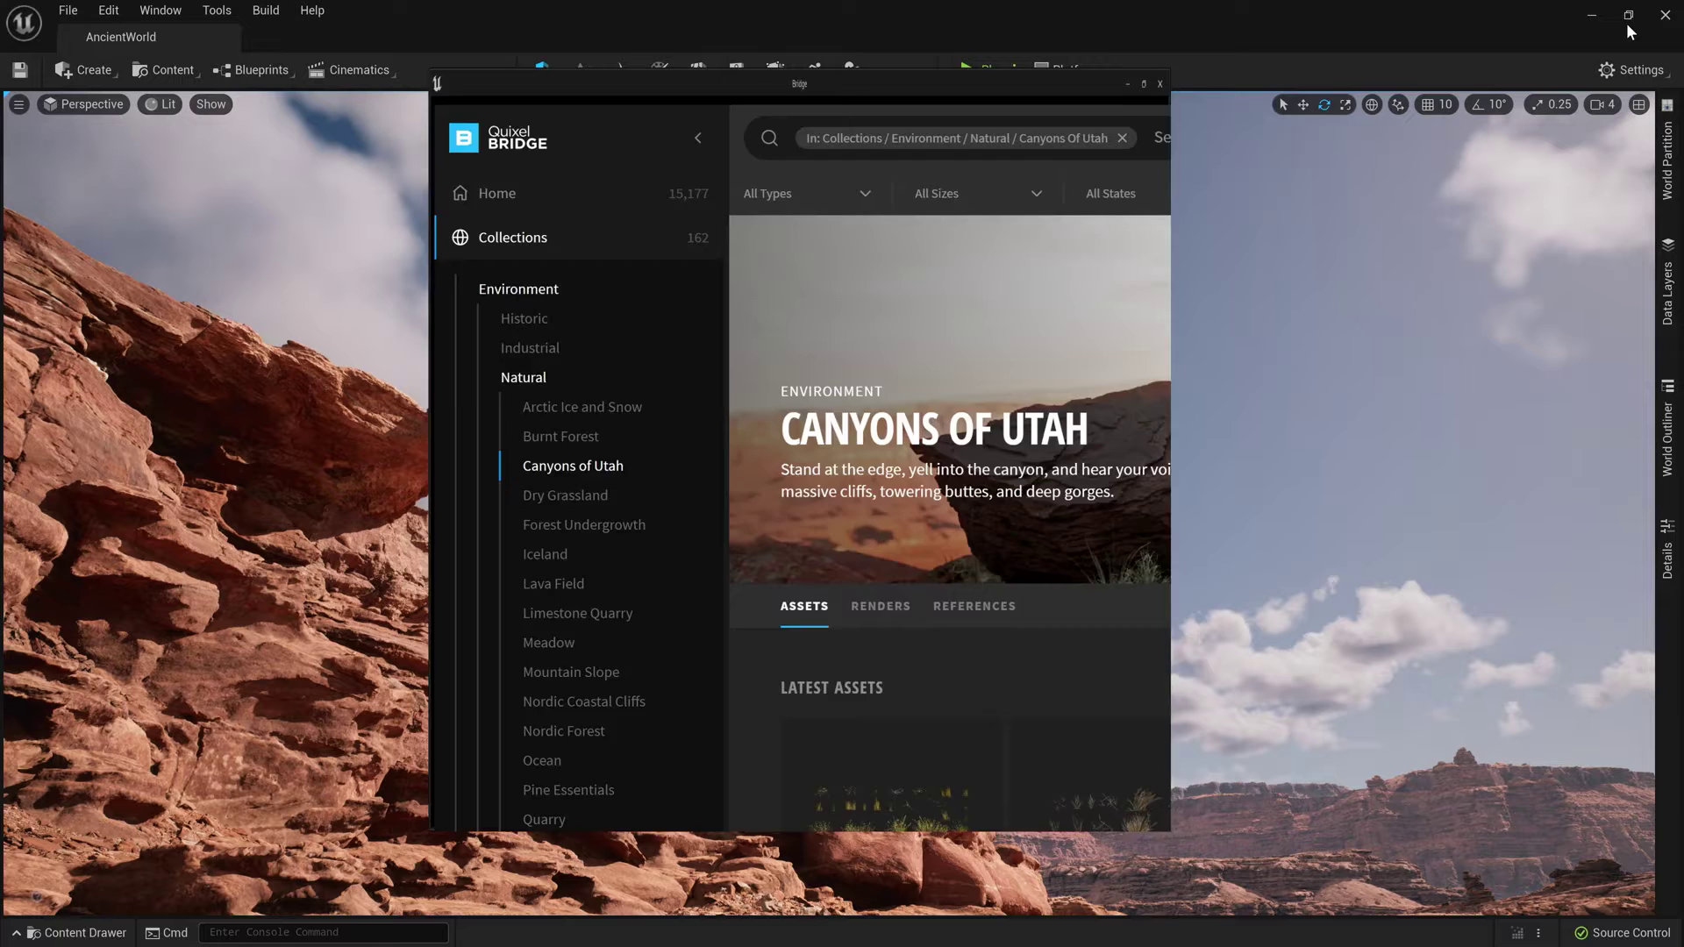
pyautogui.scroll(-5, 869, 481)
pyautogui.scroll(-1, 878, 513)
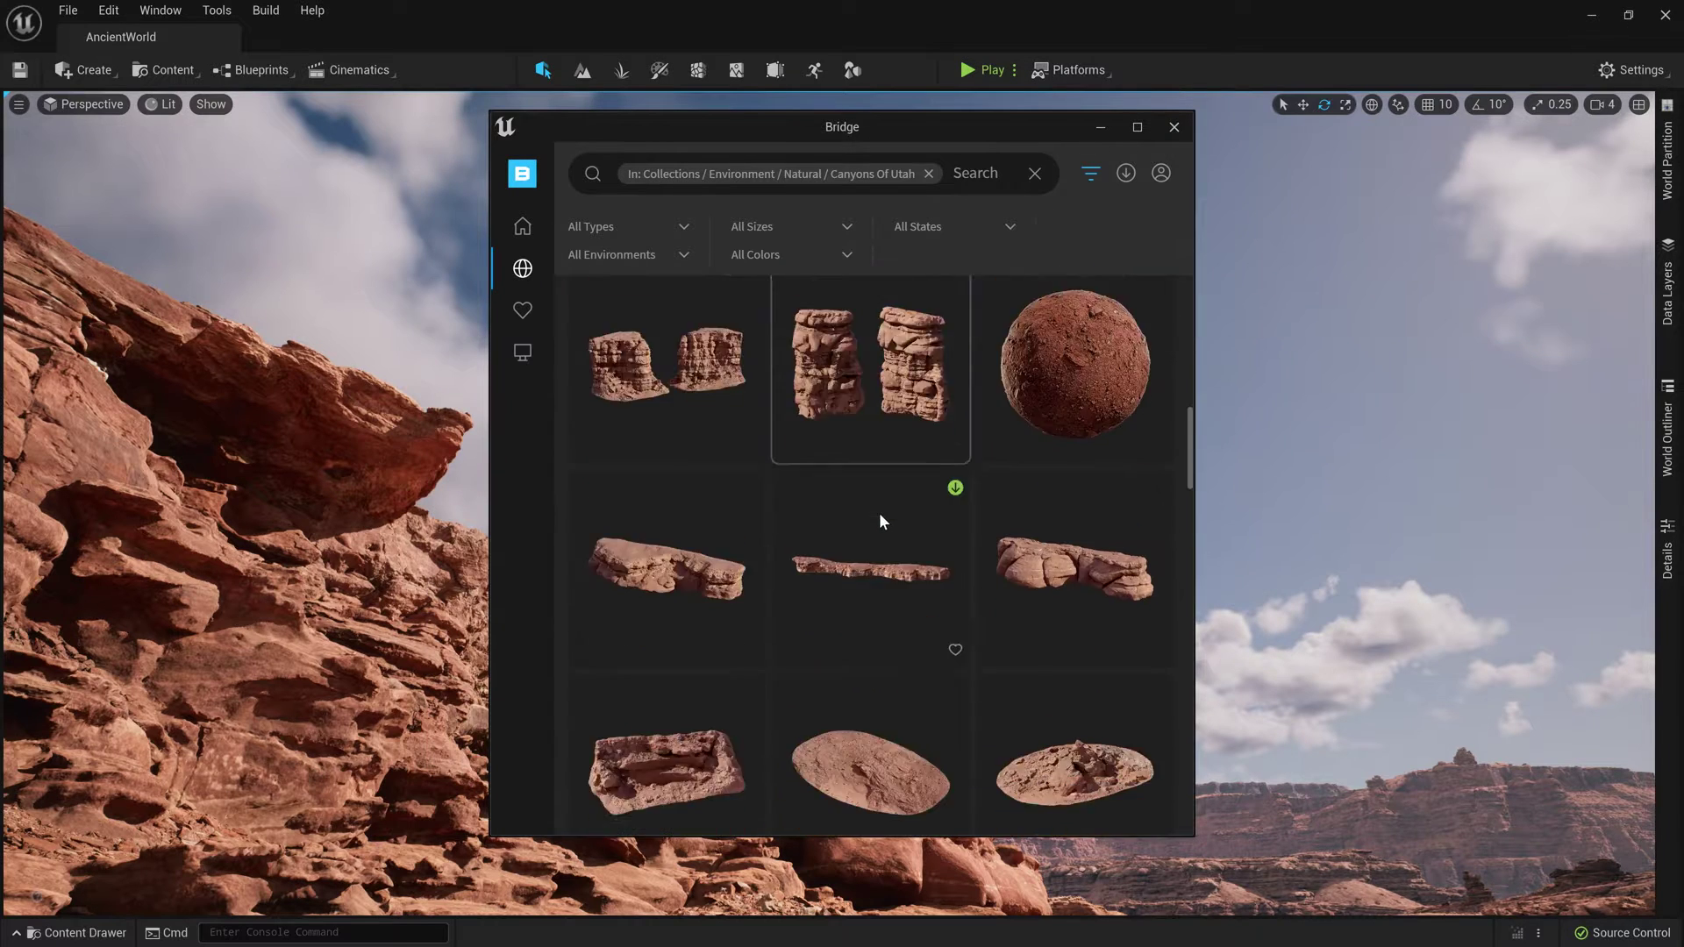
pyautogui.scroll(-2, 878, 512)
pyautogui.scroll(-2, 880, 520)
pyautogui.scroll(-2, 879, 521)
pyautogui.scroll(-1, 878, 512)
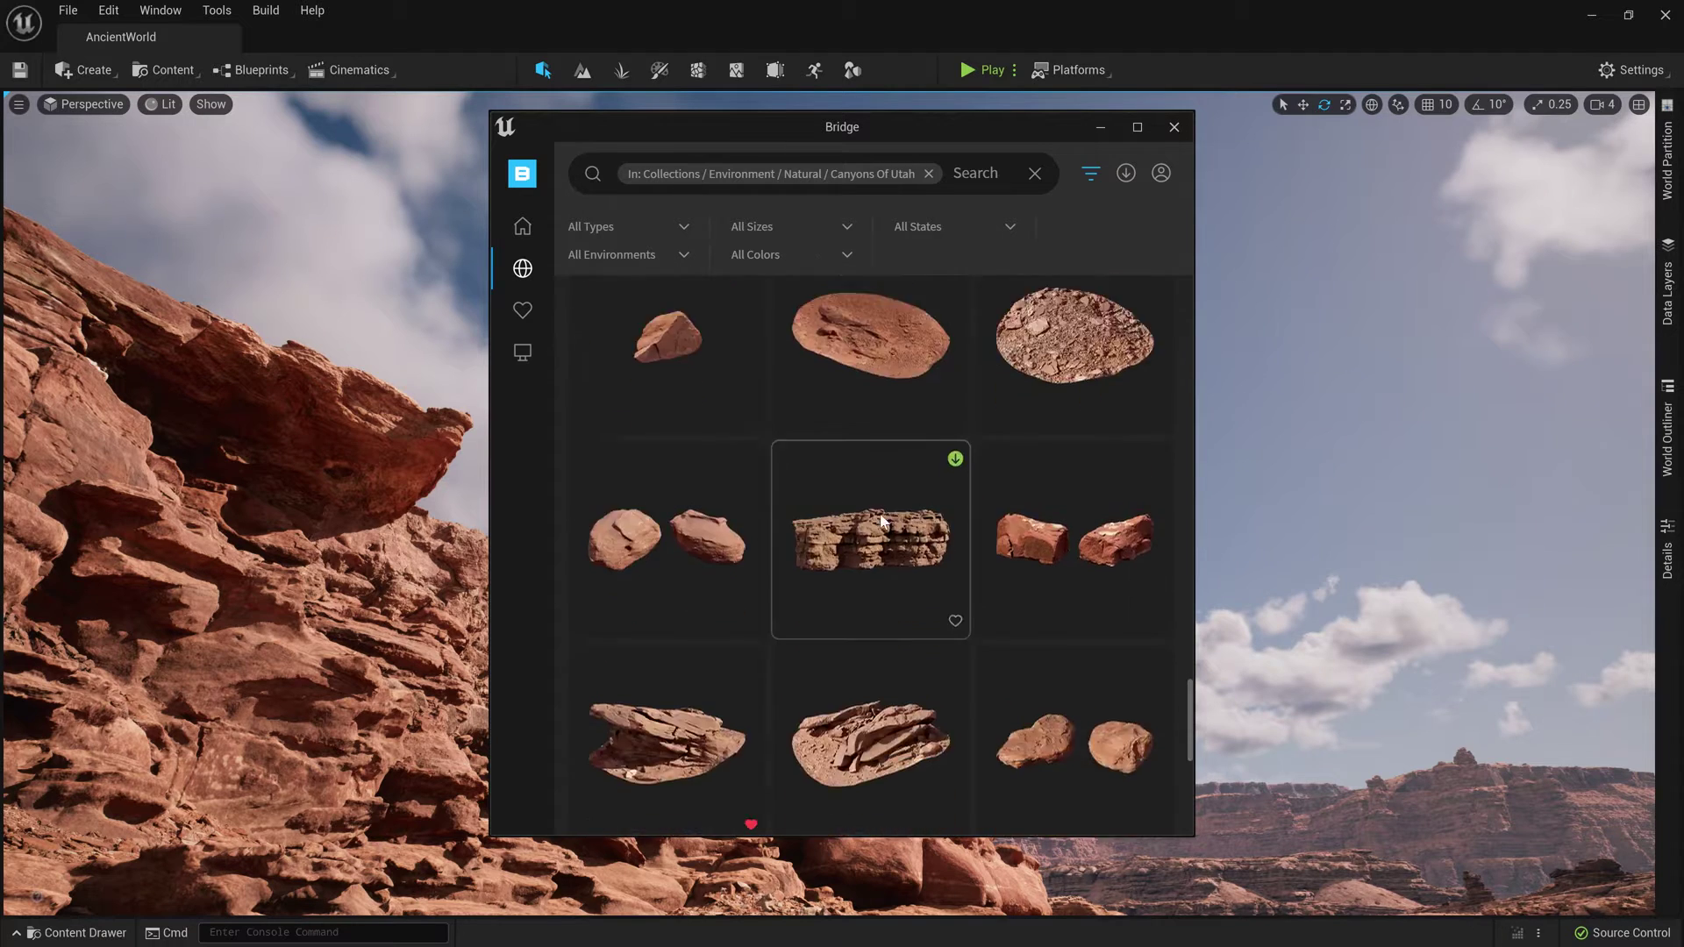
pyautogui.scroll(-2, 879, 512)
pyautogui.scroll(-2, 880, 520)
pyautogui.scroll(-2, 880, 520)
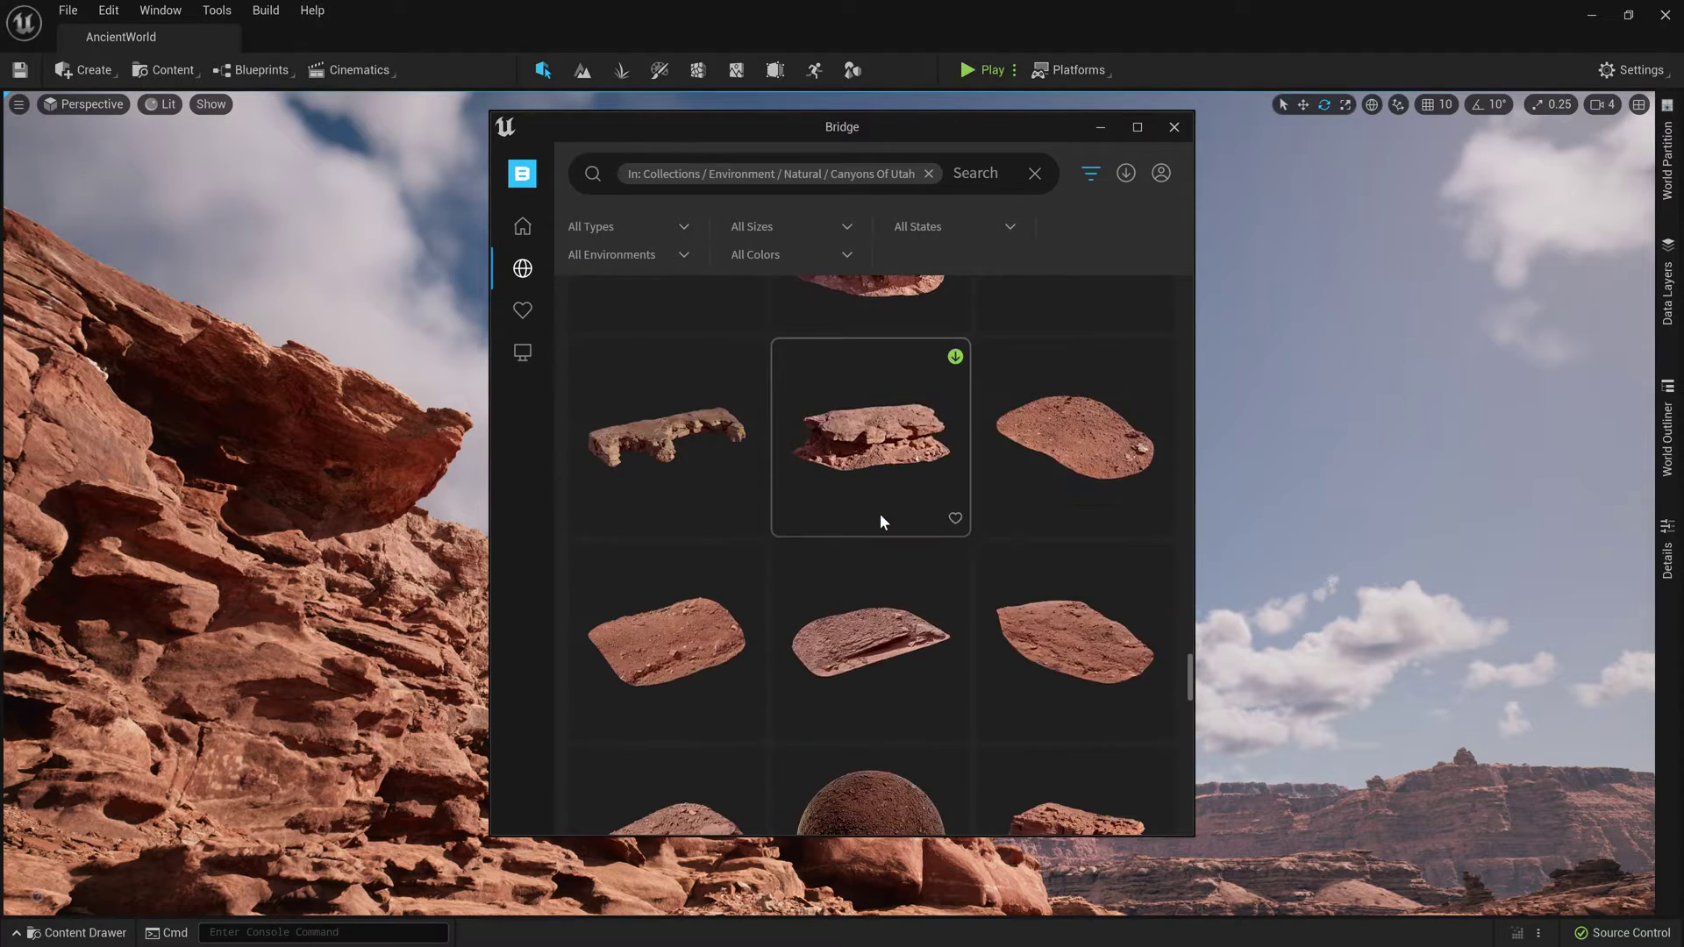
pyautogui.scroll(-2, 881, 519)
pyautogui.scroll(-2, 880, 519)
pyautogui.scroll(-1, 881, 513)
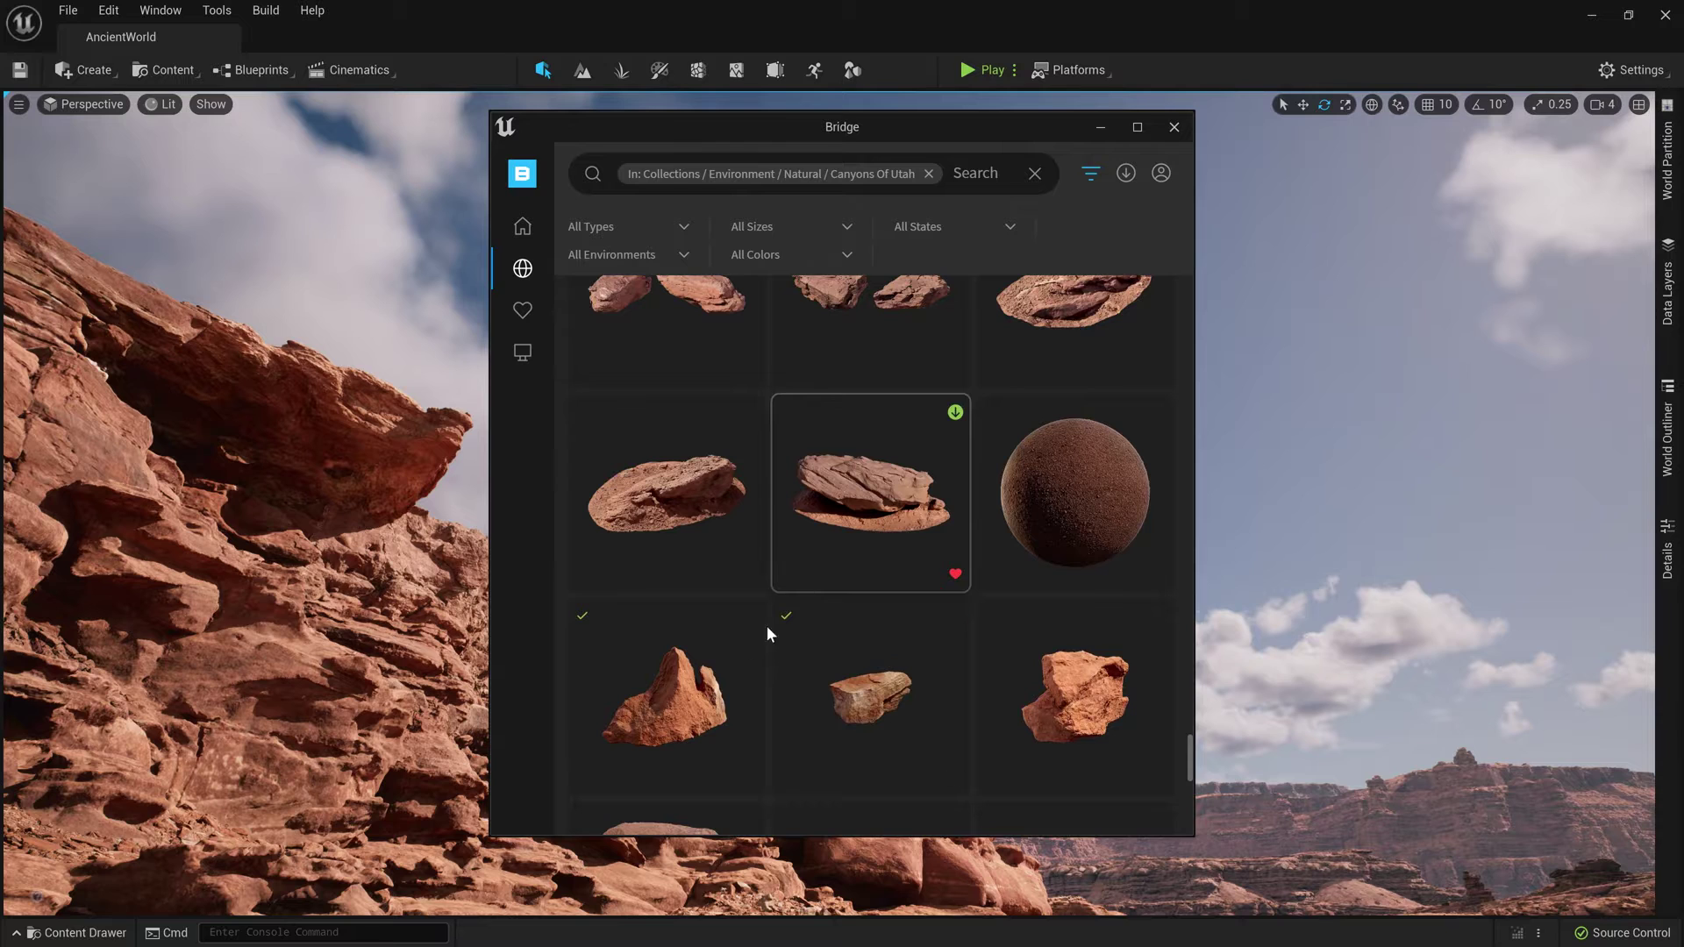
pyautogui.moveTo(665, 695); pyautogui.dragTo(815, 644)
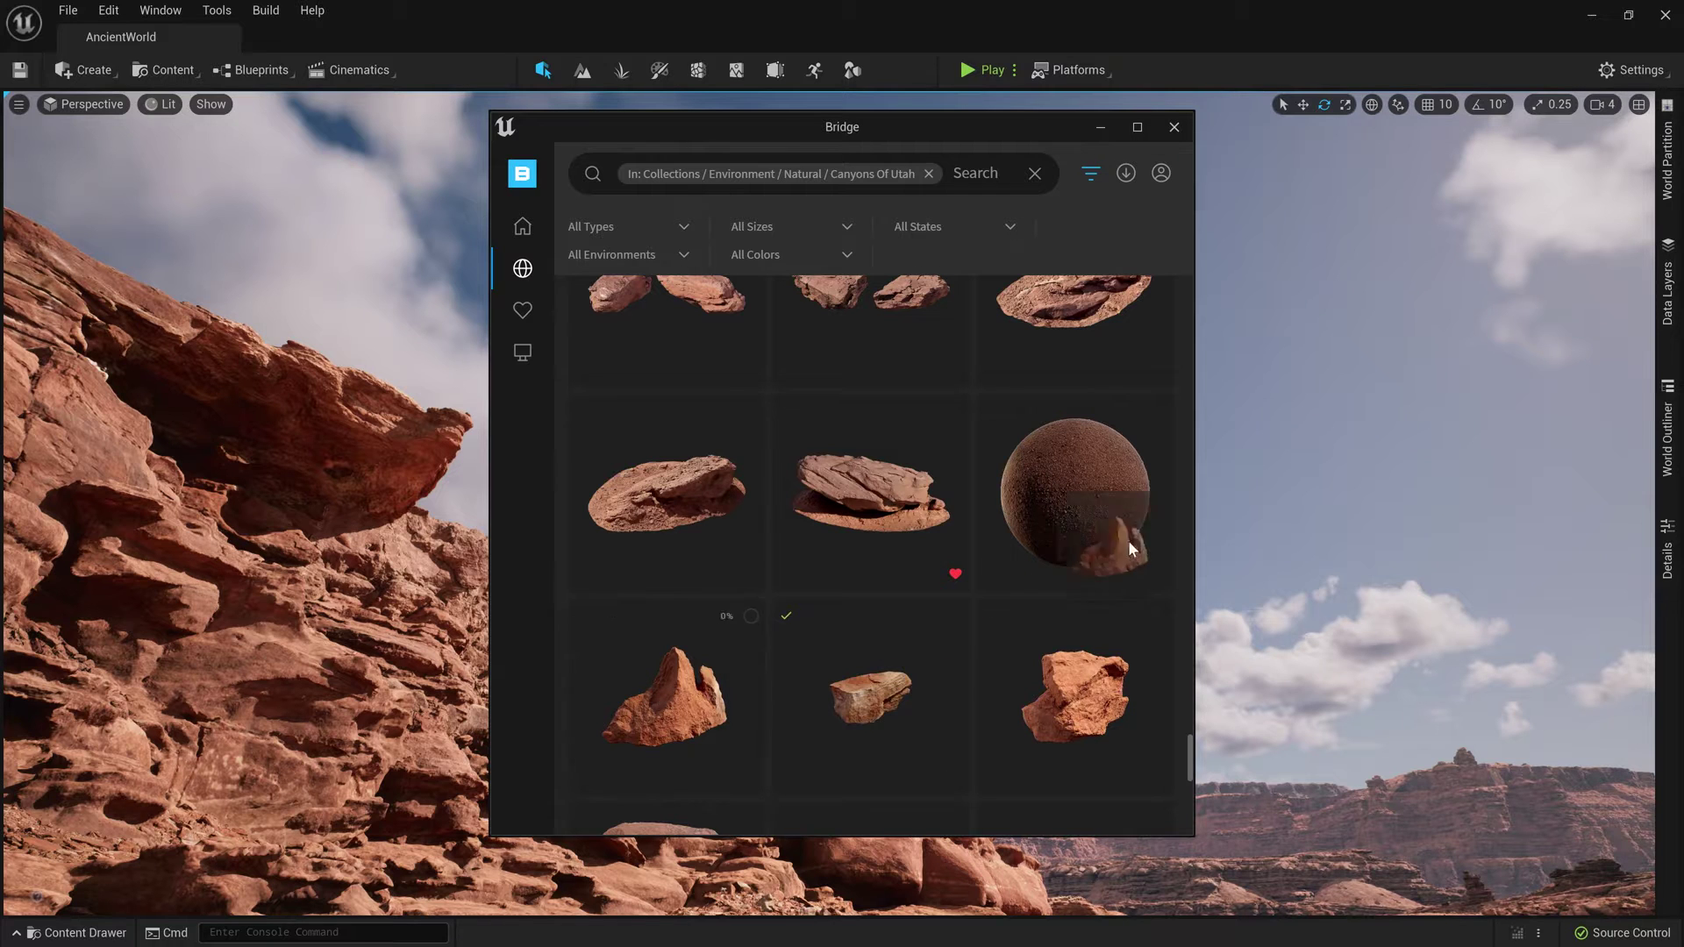
pyautogui.moveTo(1299, 477); pyautogui.dragTo(1304, 472)
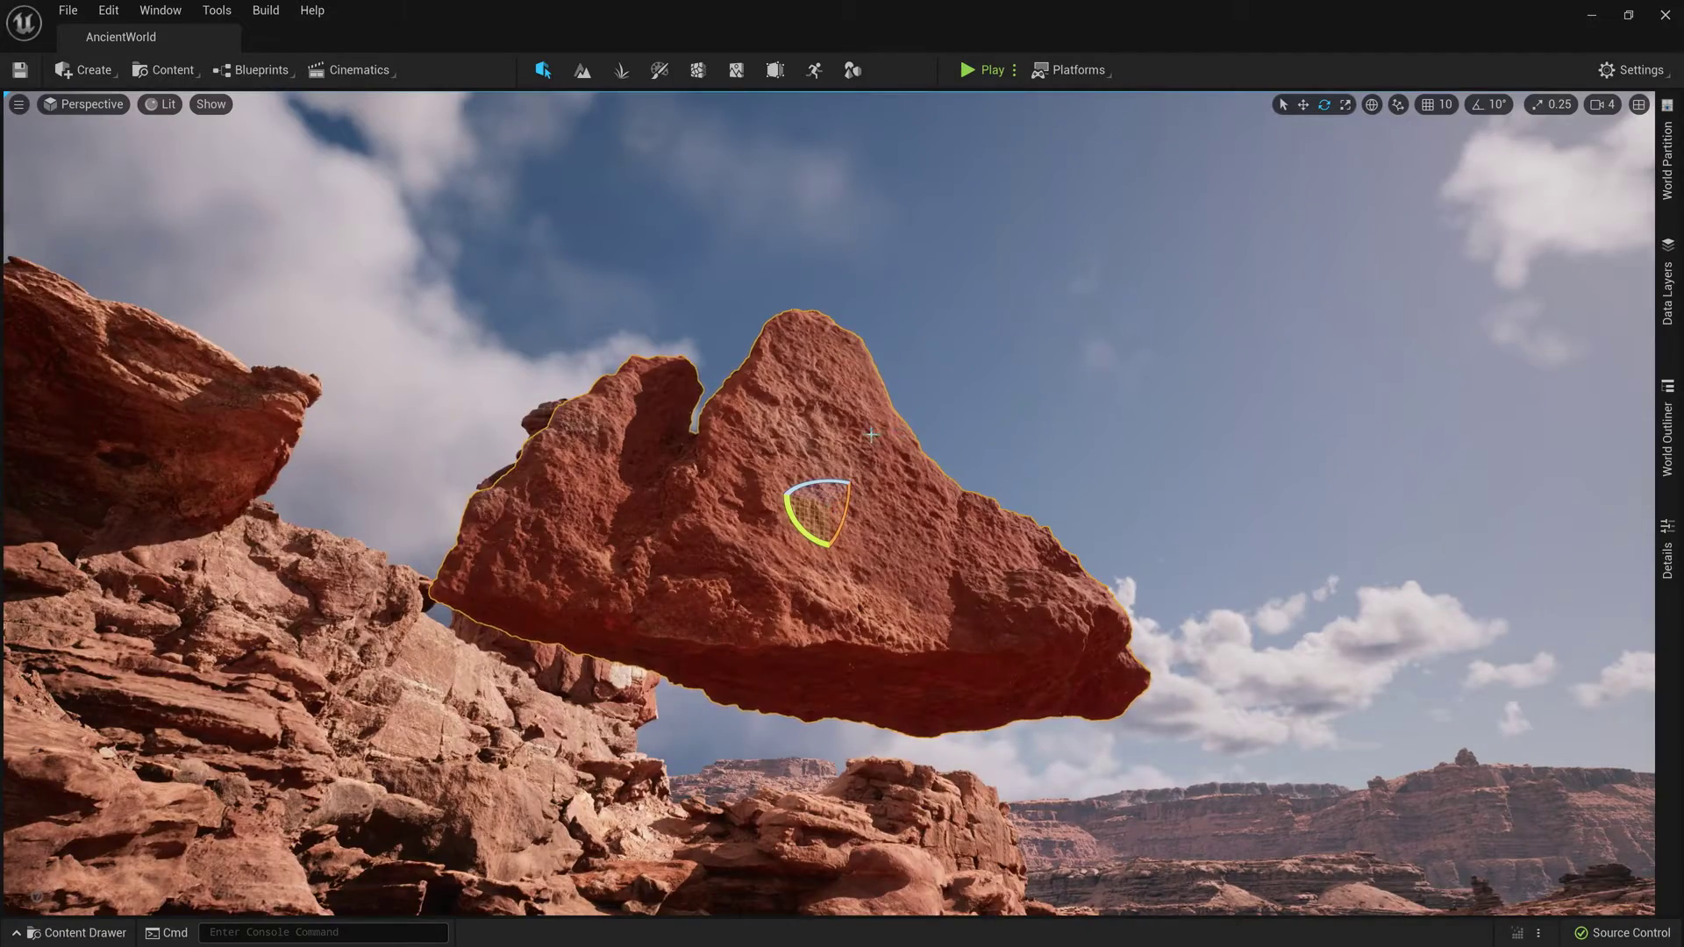
pyautogui.moveTo(870, 434); pyautogui.dragTo(869, 435, button='right')
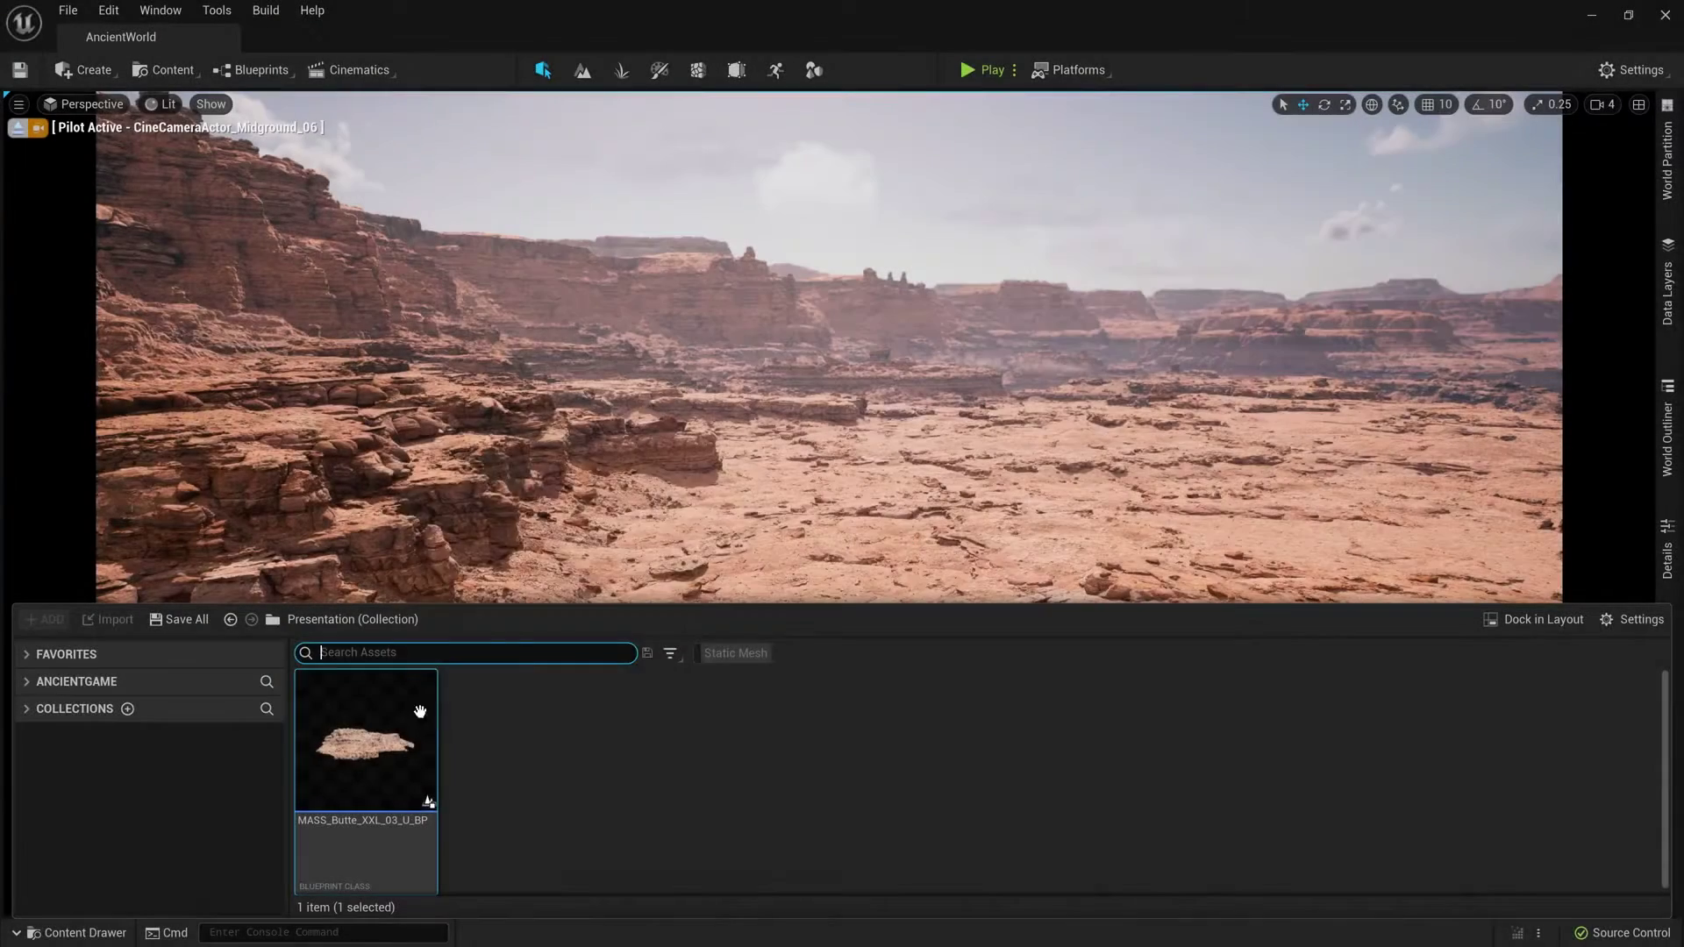
# Place the butte rock in the foreground and tilt the directional sun light
pyautogui.moveTo(662, 574)
pyautogui.mouseDown()
pyautogui.moveTo(814, 581)
pyautogui.moveTo(1196, 541)
pyautogui.mouseUp()
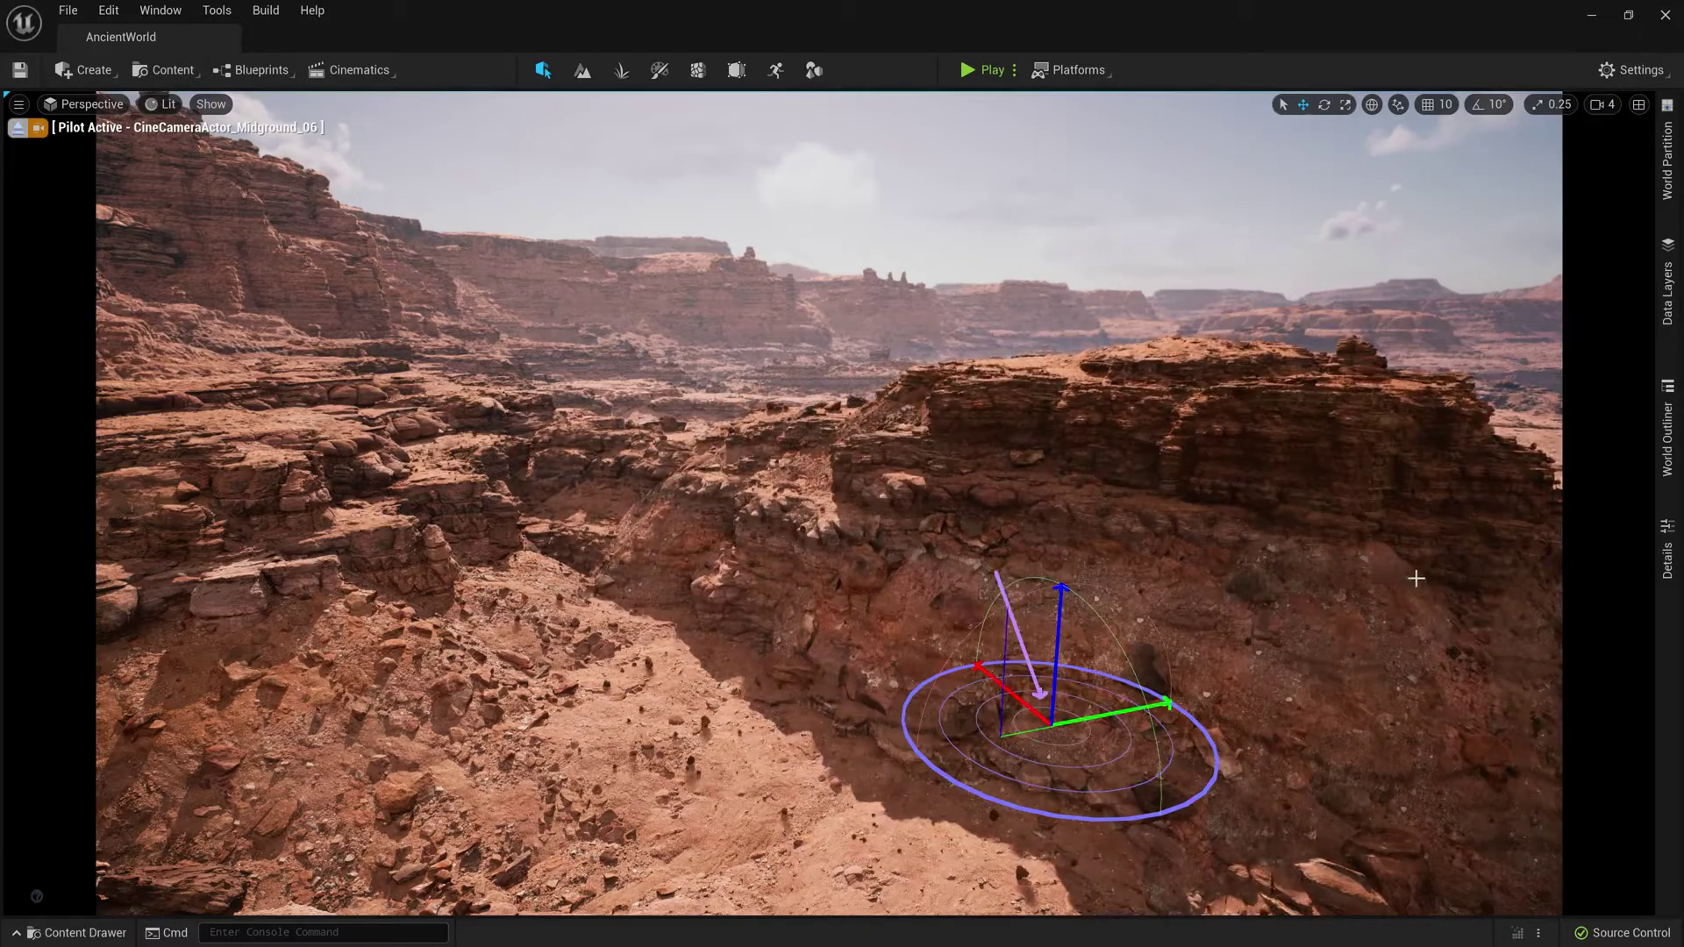
pyautogui.keyDown('ctrl'); pyautogui.moveTo(1410, 579); pyautogui.dragTo(1372, 586); pyautogui.keyUp('ctrl')
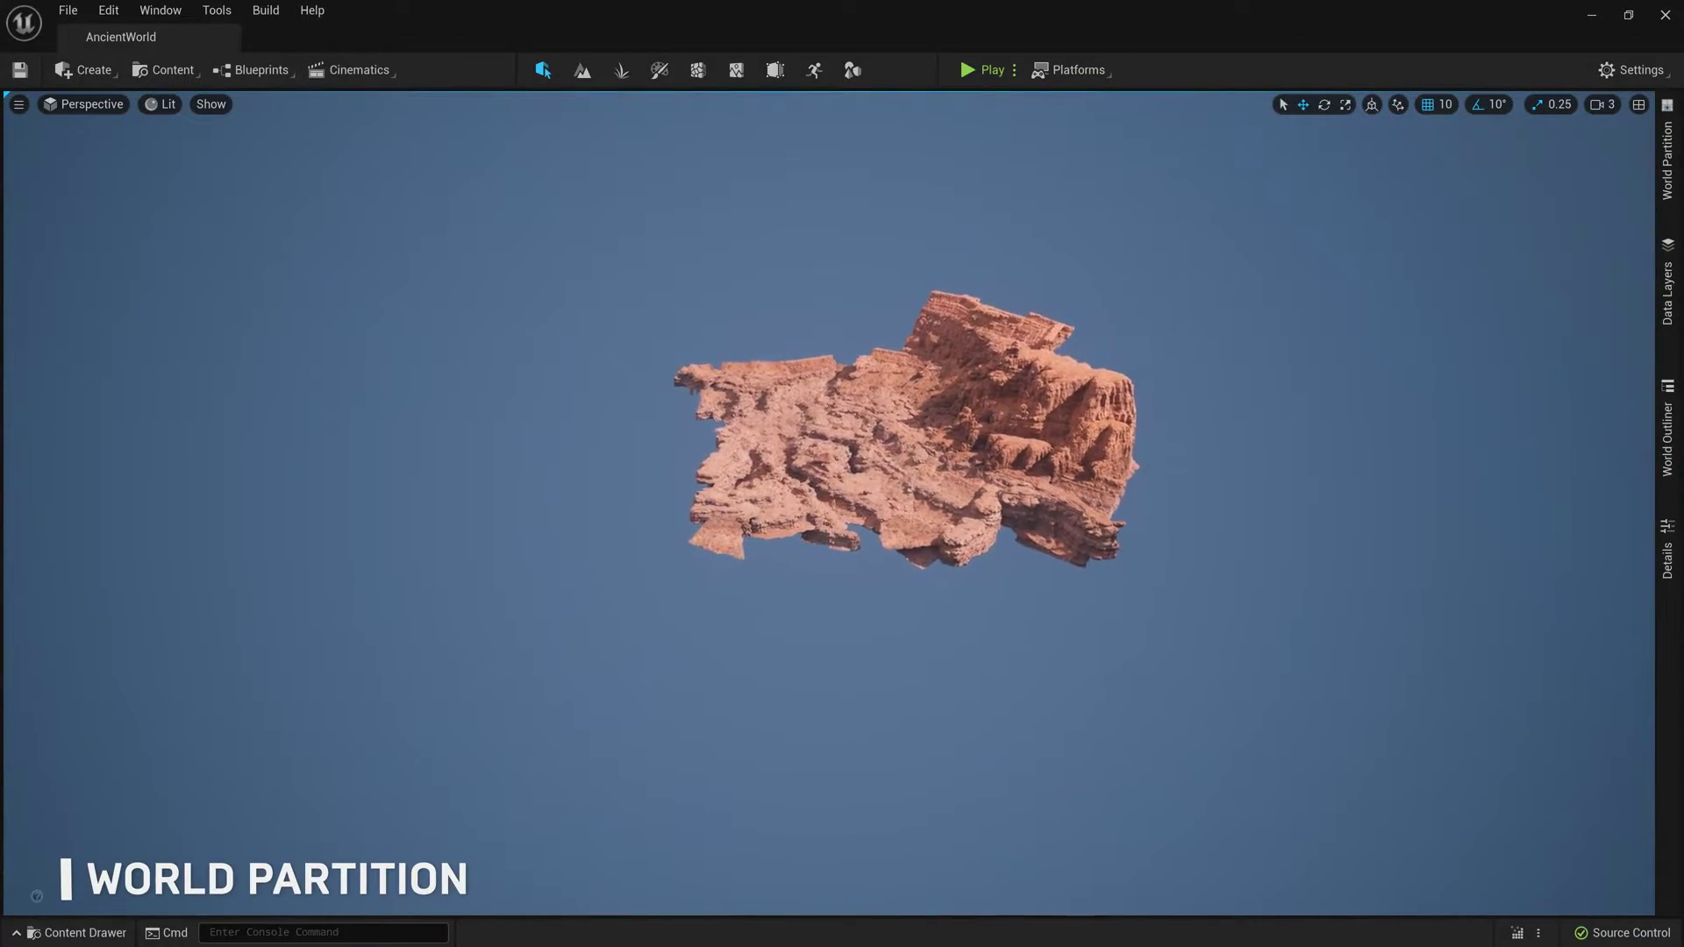
# Load the selected cells from the World Partition map into the level
pyautogui.click(1665, 193)
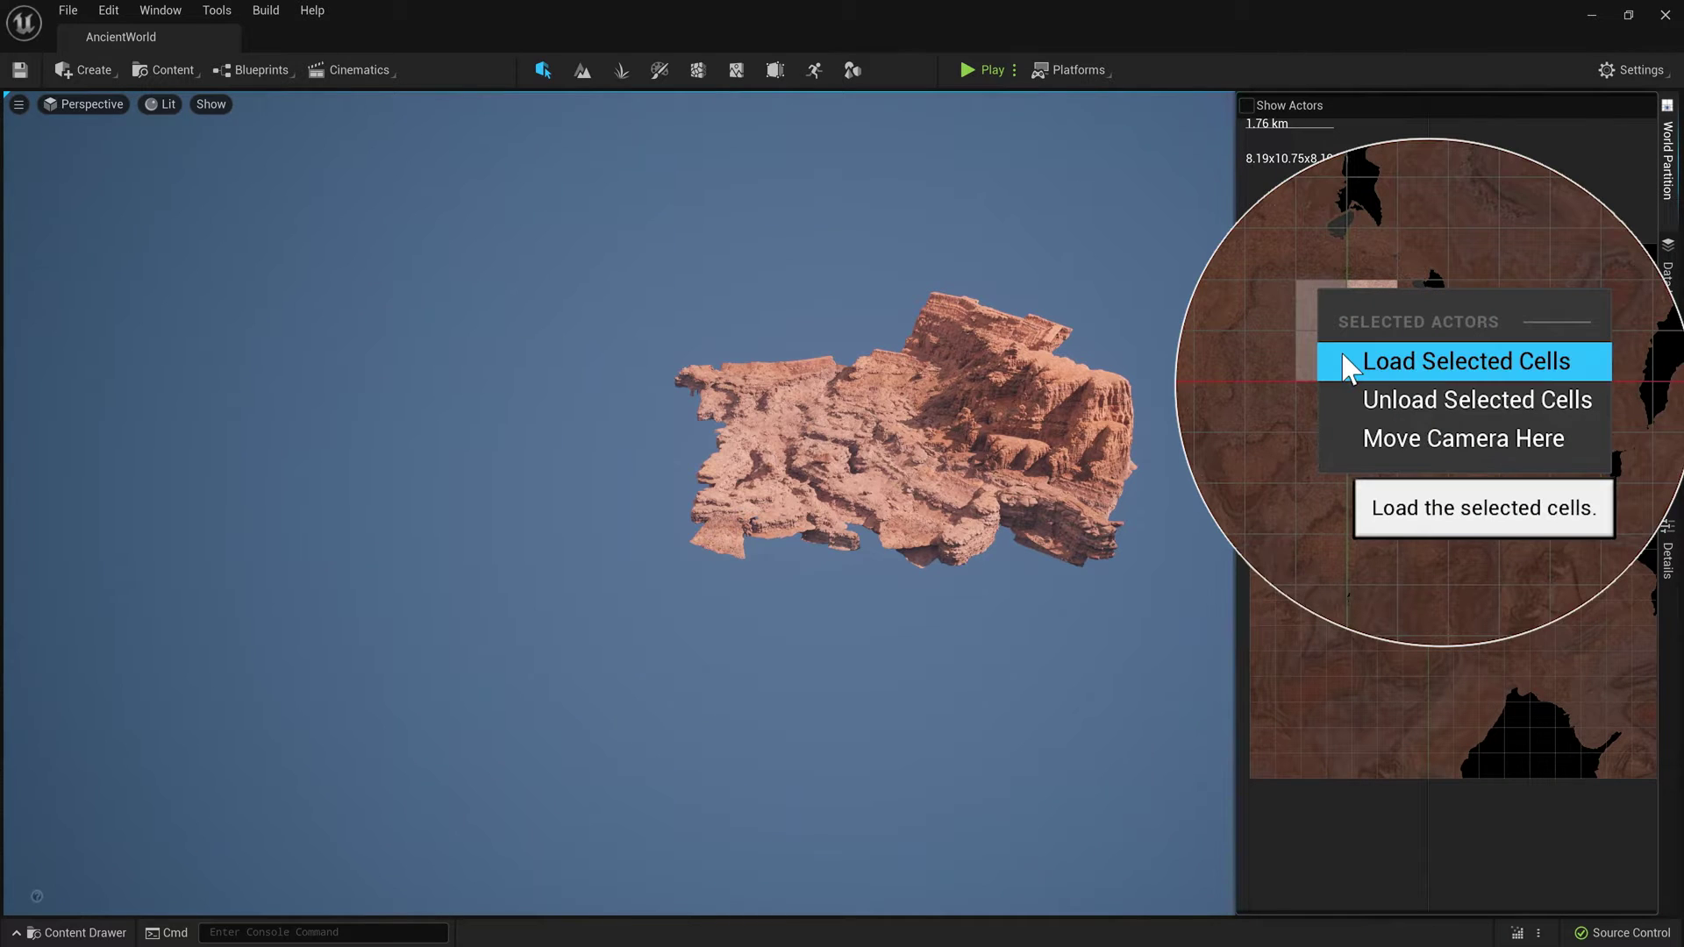
pyautogui.click(1348, 367)
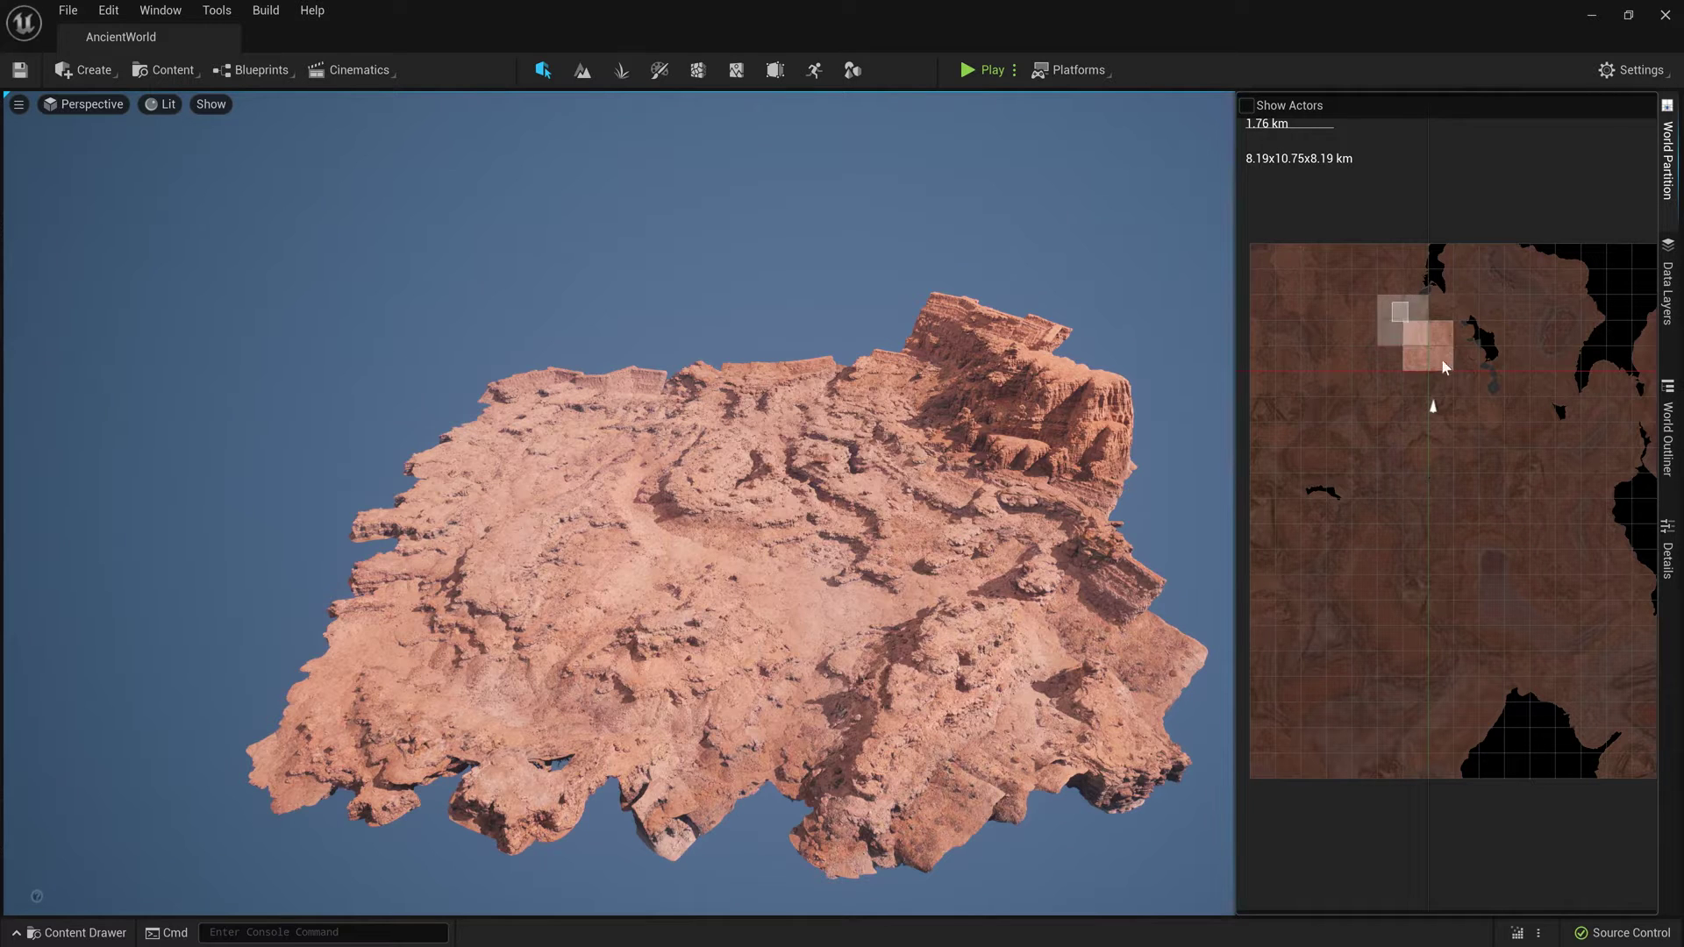
# Select a larger block of cells on the map and load them via Load Selected Cells
pyautogui.moveTo(1392, 302); pyautogui.dragTo(1467, 382)
pyautogui.rightClick(1457, 382)
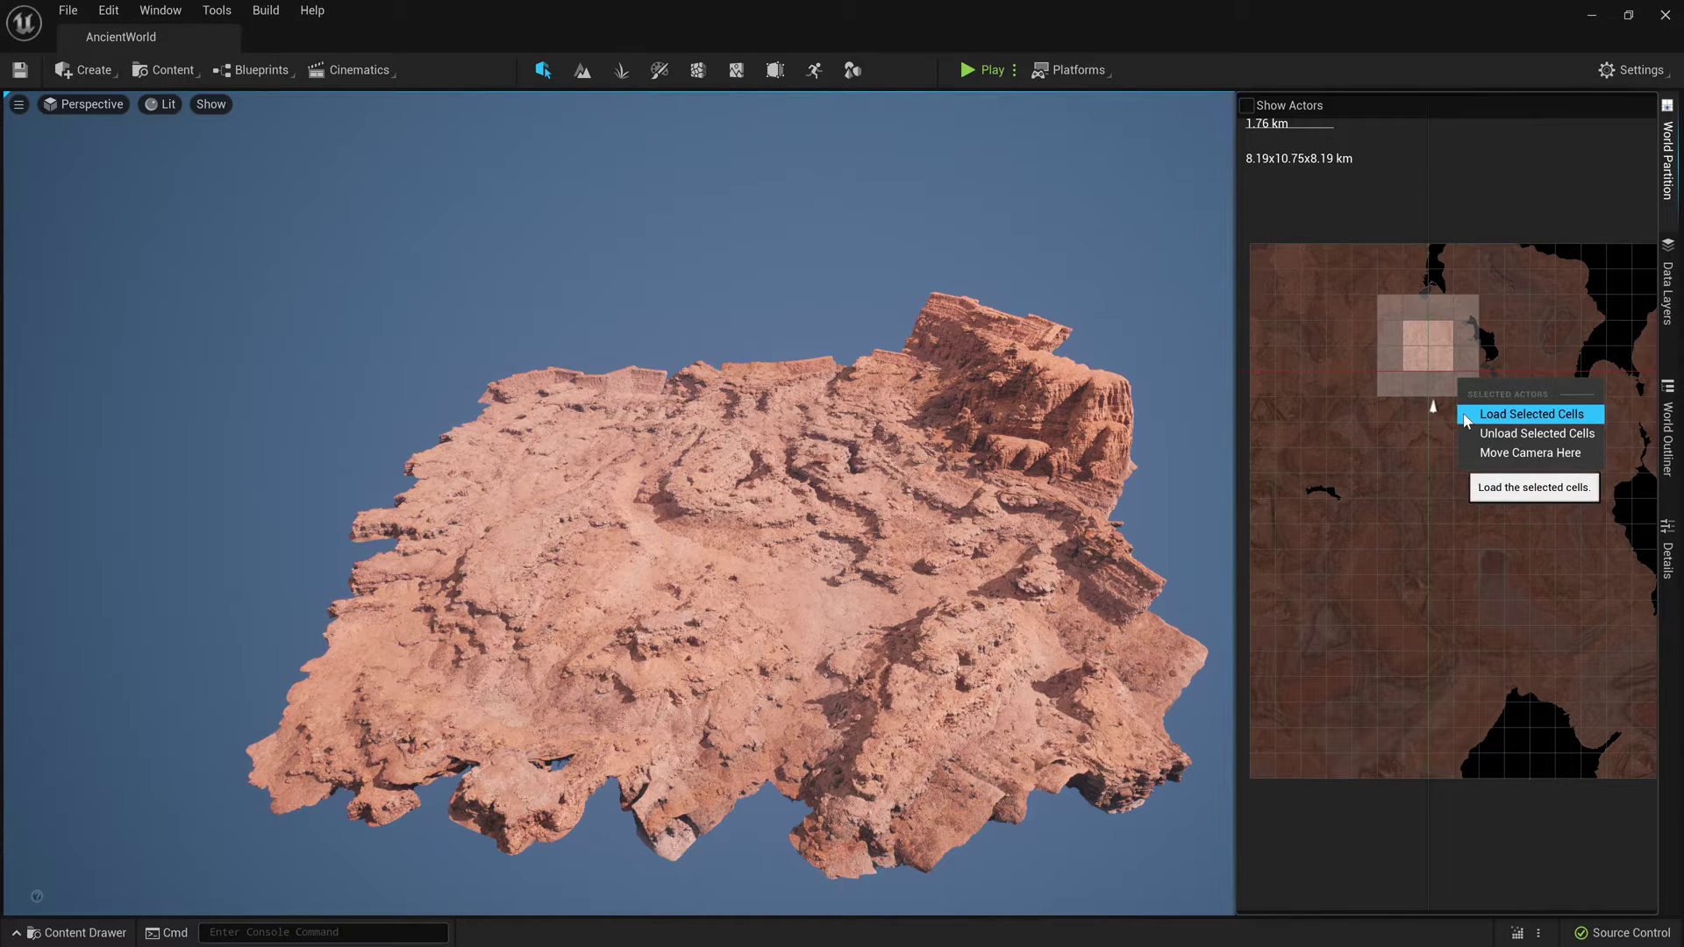
pyautogui.click(1467, 413)
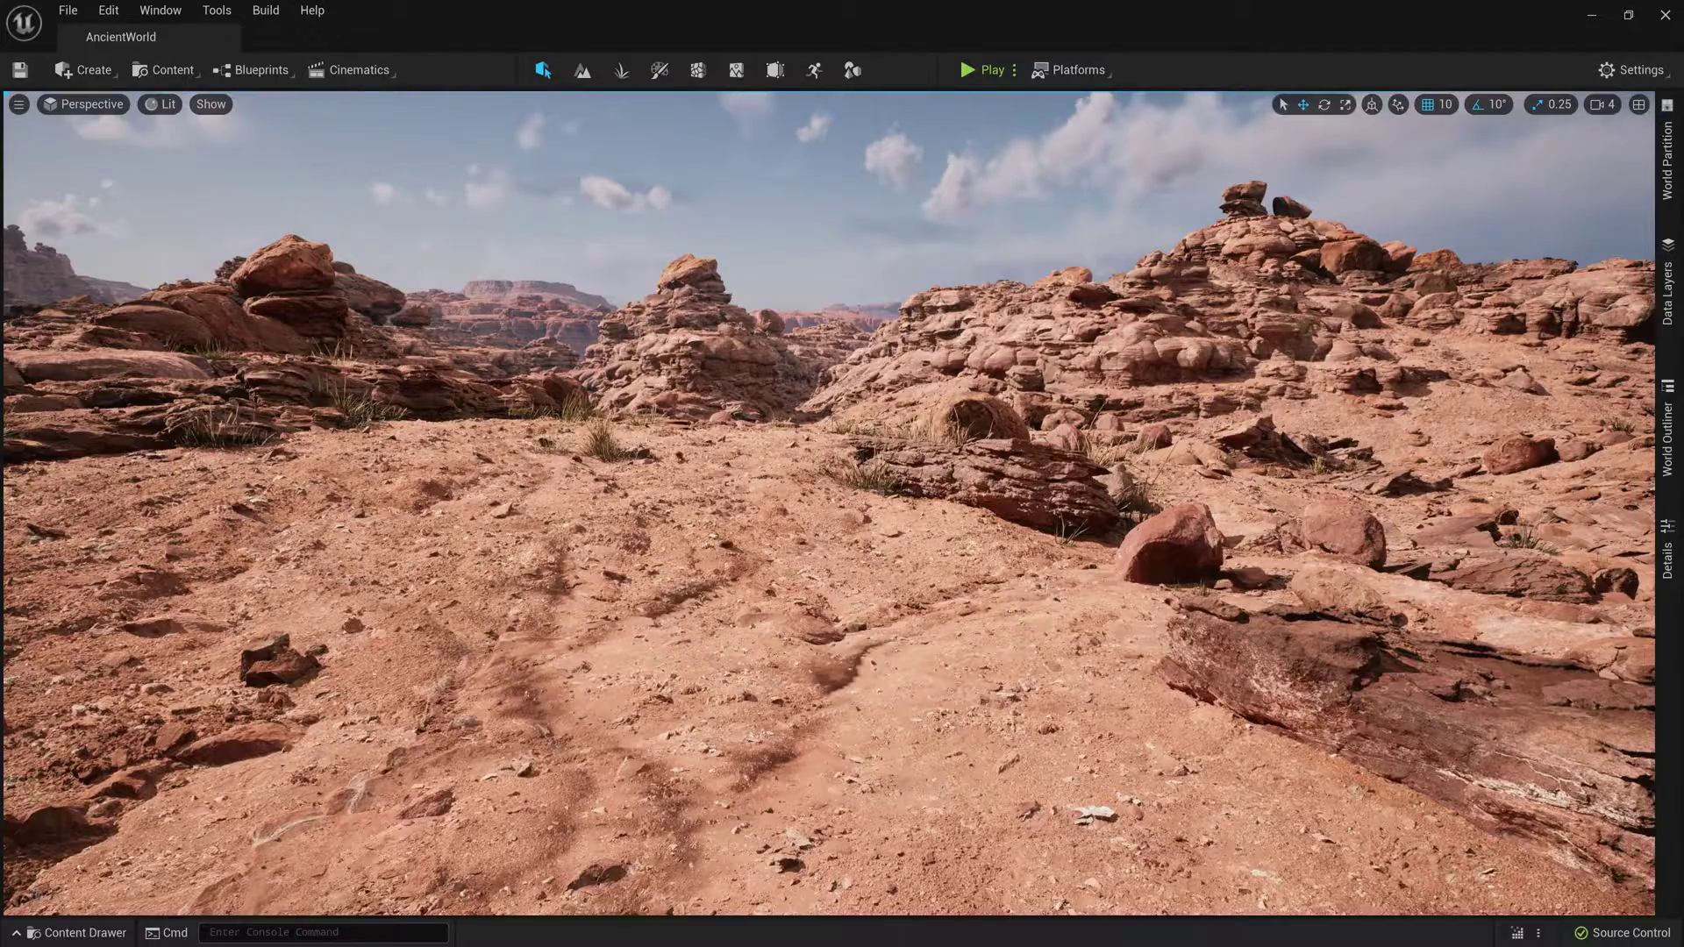
# Place three grass clump meshes on the desert ground, including SM_GrassClump_027 beside the boulder
pyautogui.hotkey('ctrl', 'space')
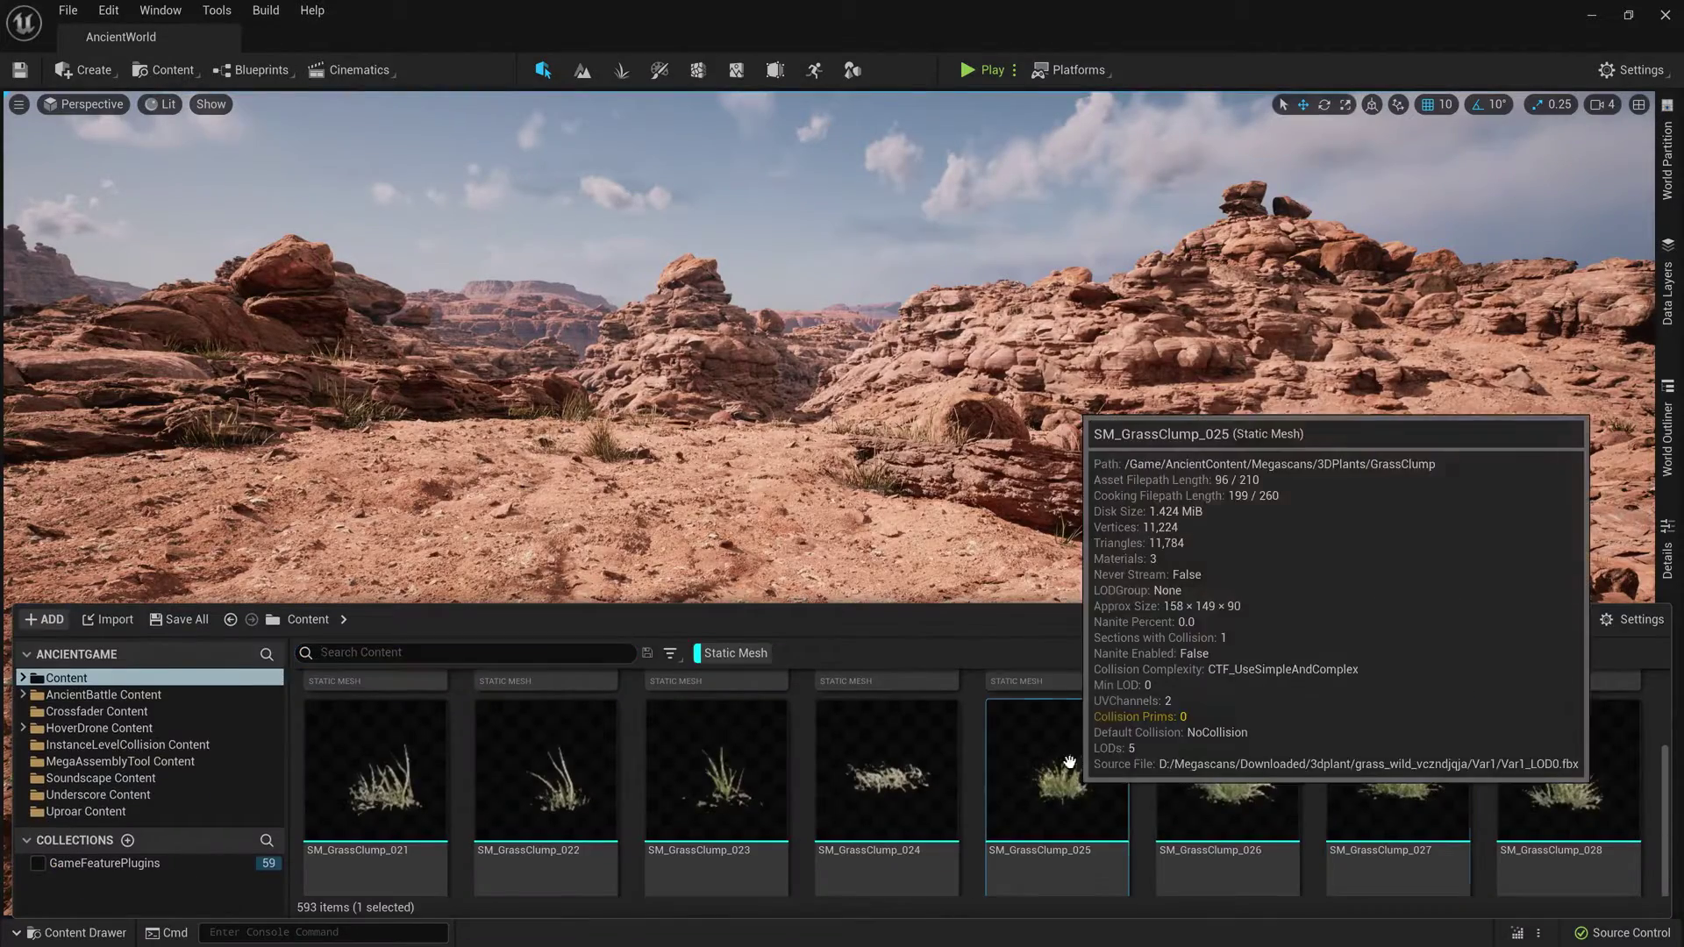
pyautogui.moveTo(1175, 711); pyautogui.dragTo(556, 554)
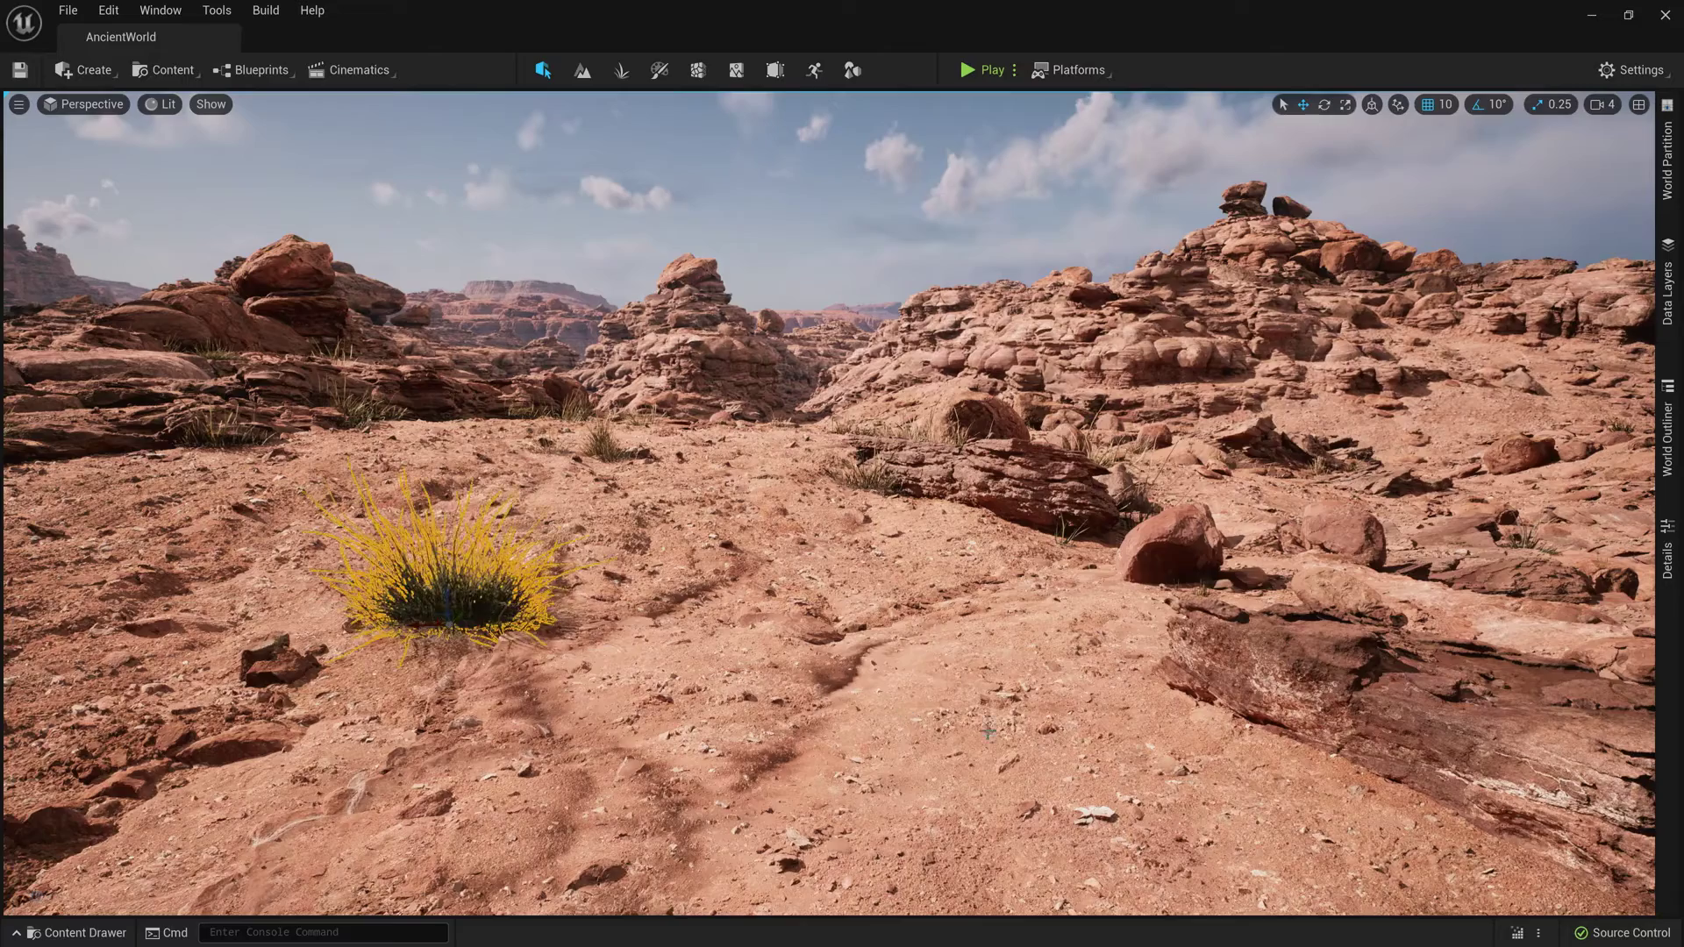
pyautogui.hotkey('ctrl', 'space')
pyautogui.moveTo(962, 544); pyautogui.dragTo(857, 535)
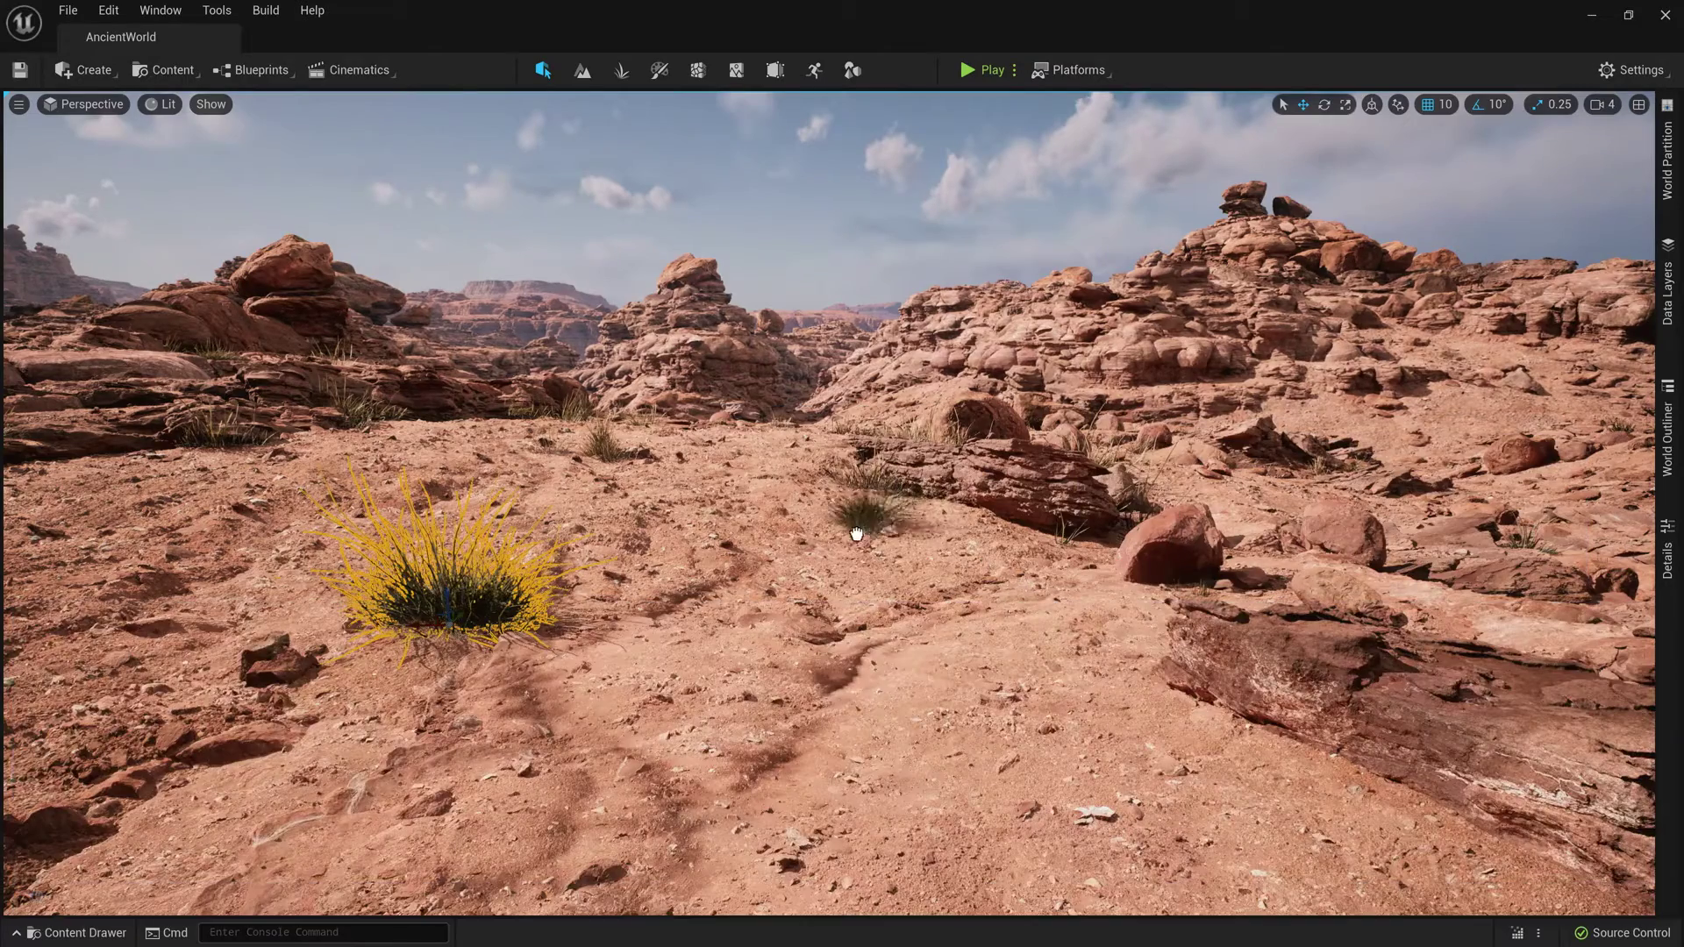
pyautogui.hotkey('ctrl', 'space')
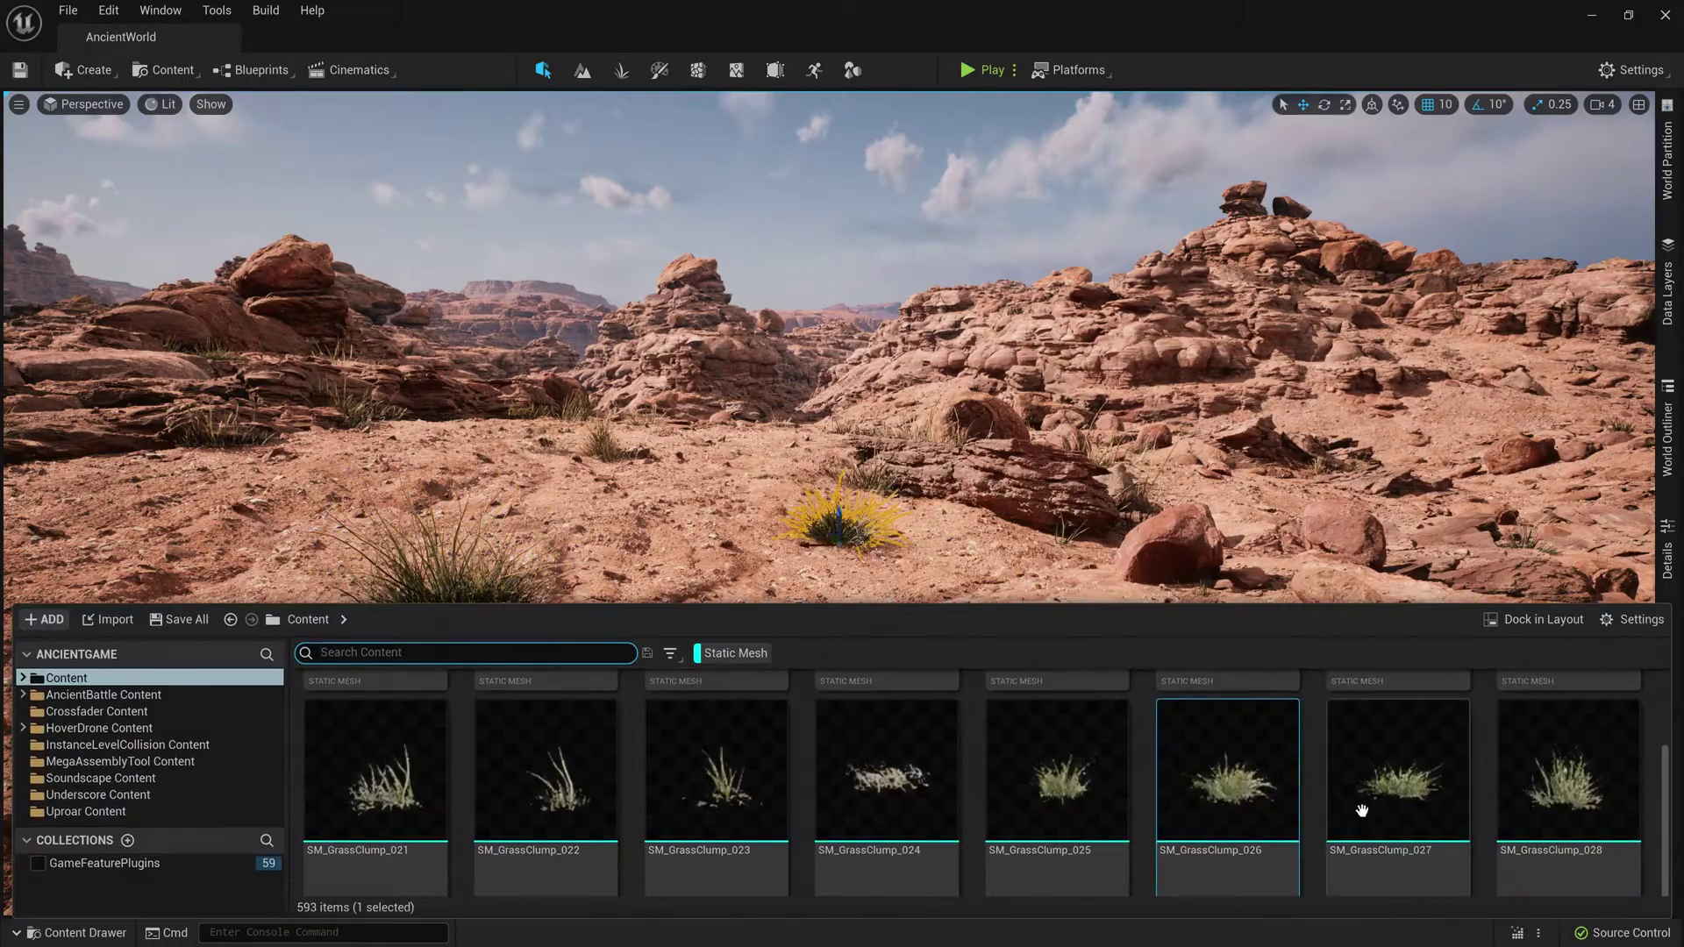
pyautogui.moveTo(1362, 810); pyautogui.dragTo(1049, 602)
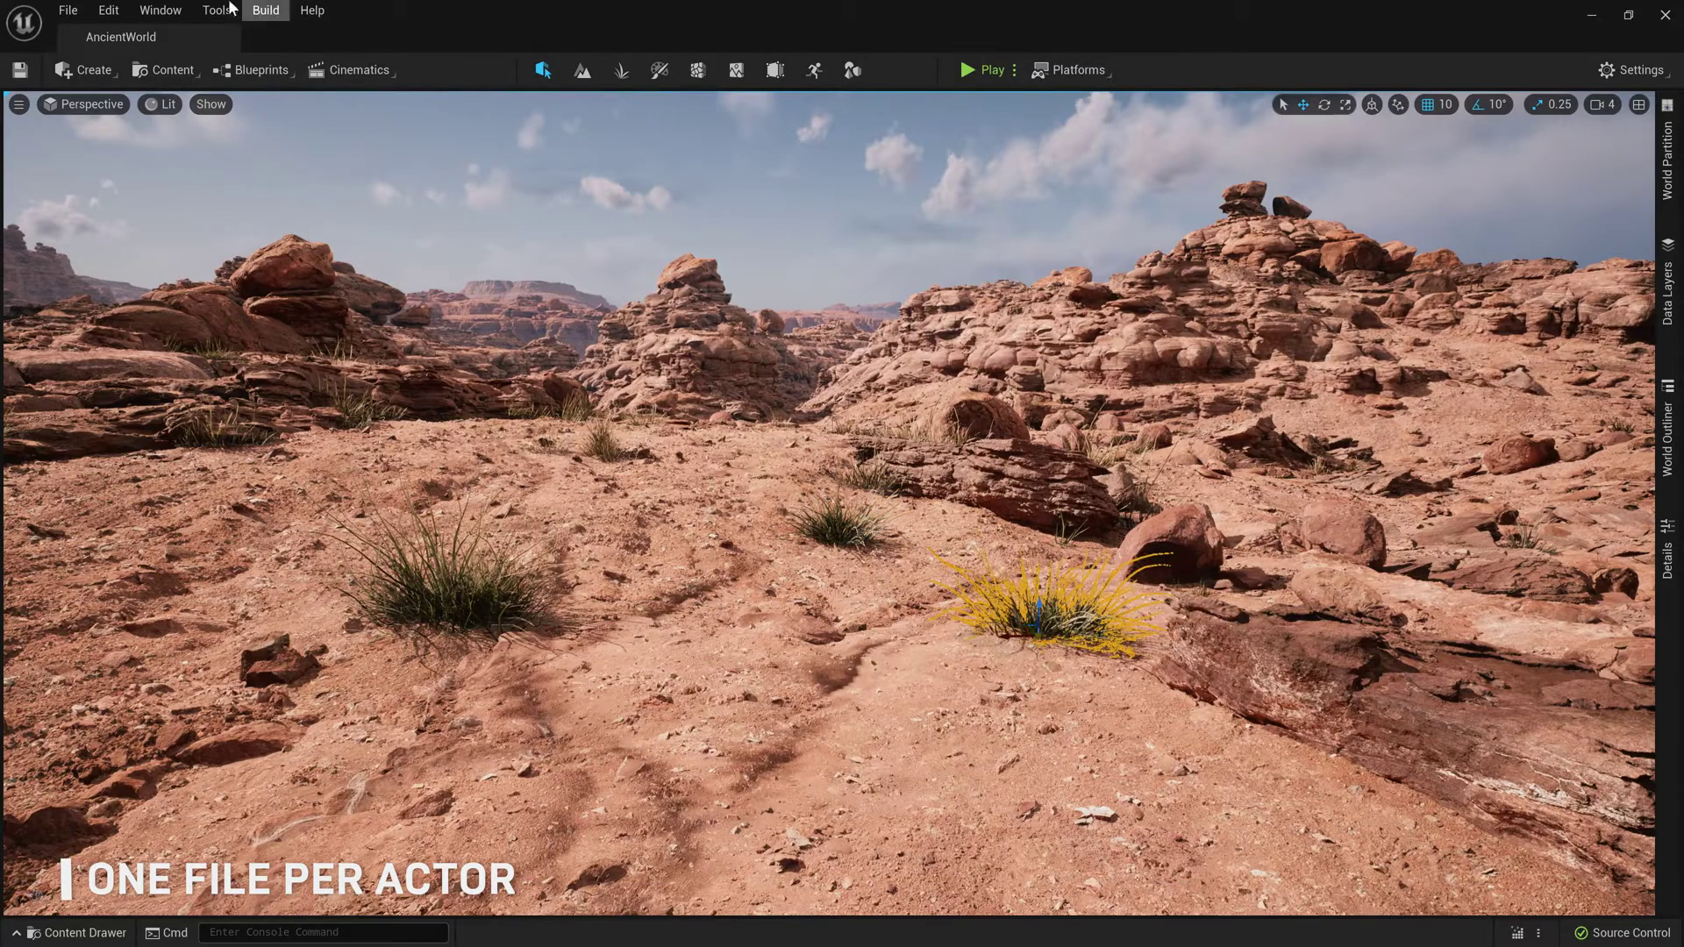
# Show the Changelists of pending file changes from the Tools menu
pyautogui.click(220, 11)
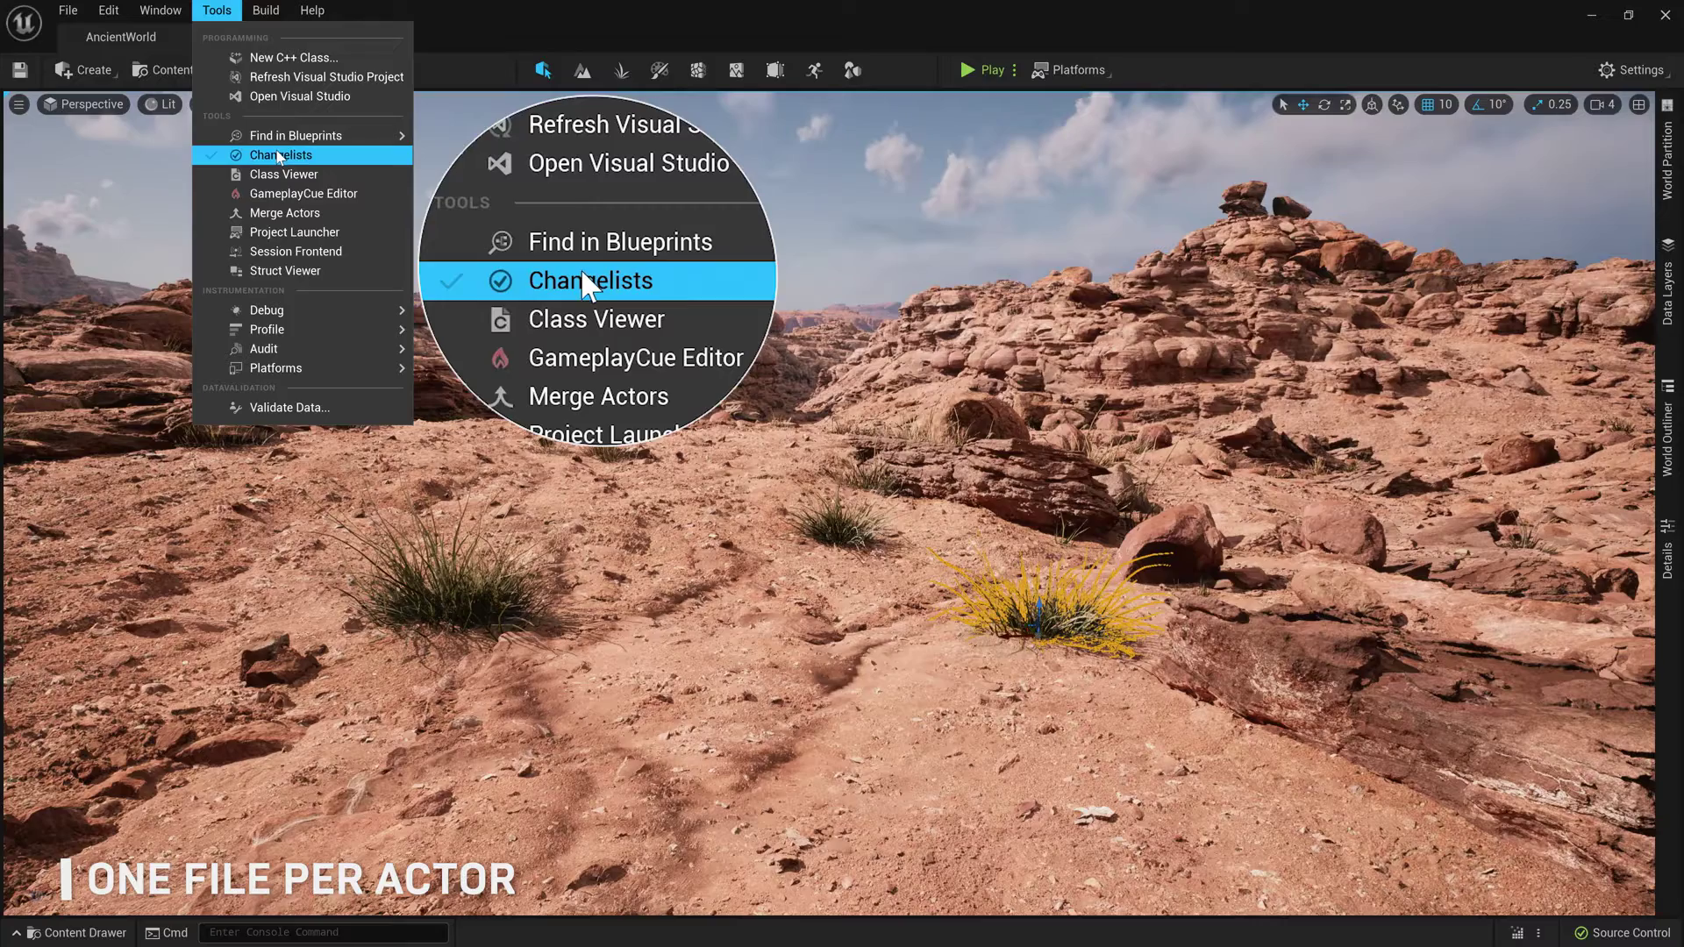
pyautogui.click(279, 156)
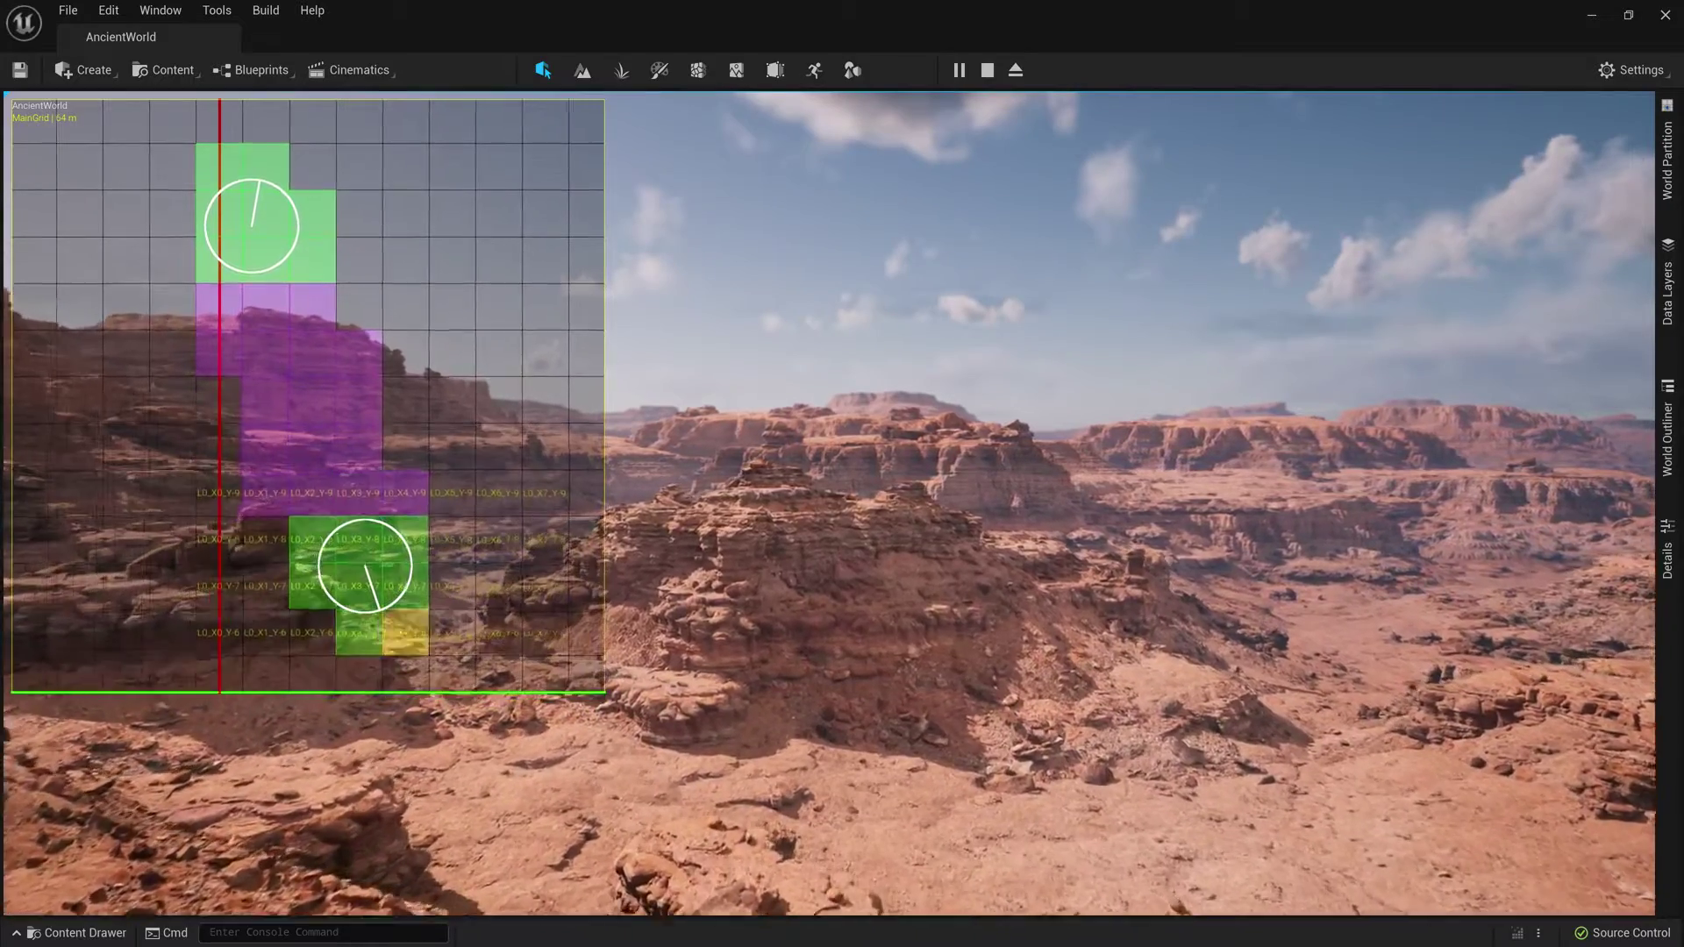
# Stop the play session, make the Dark World data layer visible and hide Campfire Replace
pyautogui.press('Escape')
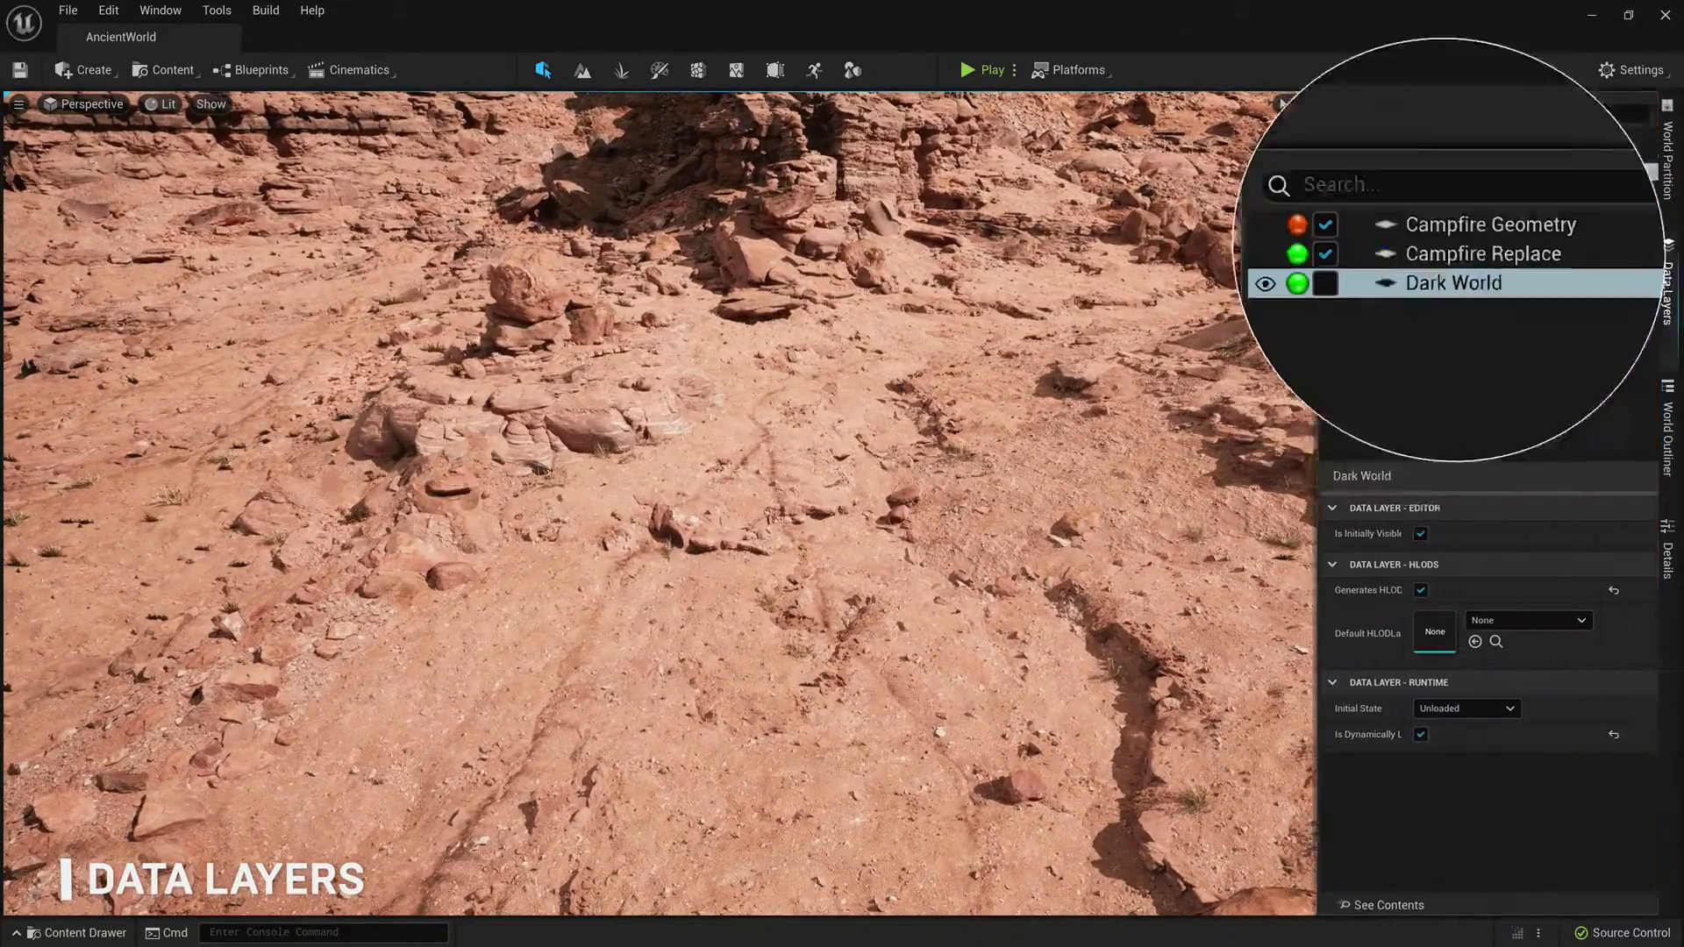
pyautogui.click(1276, 294)
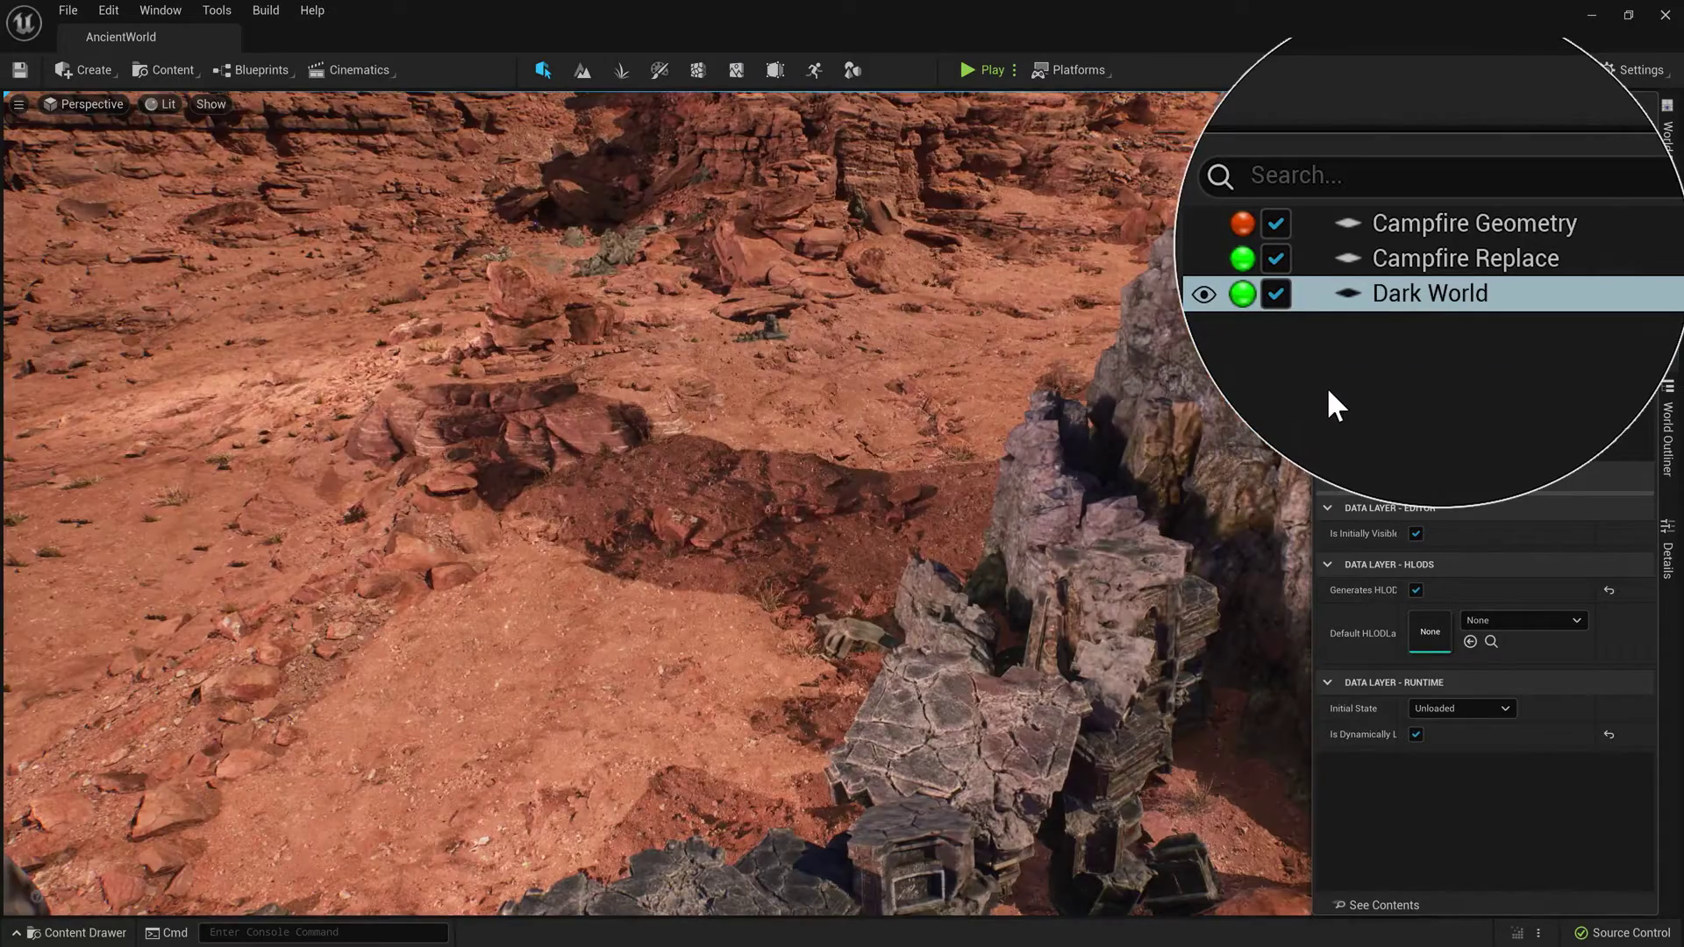
pyautogui.click(1276, 259)
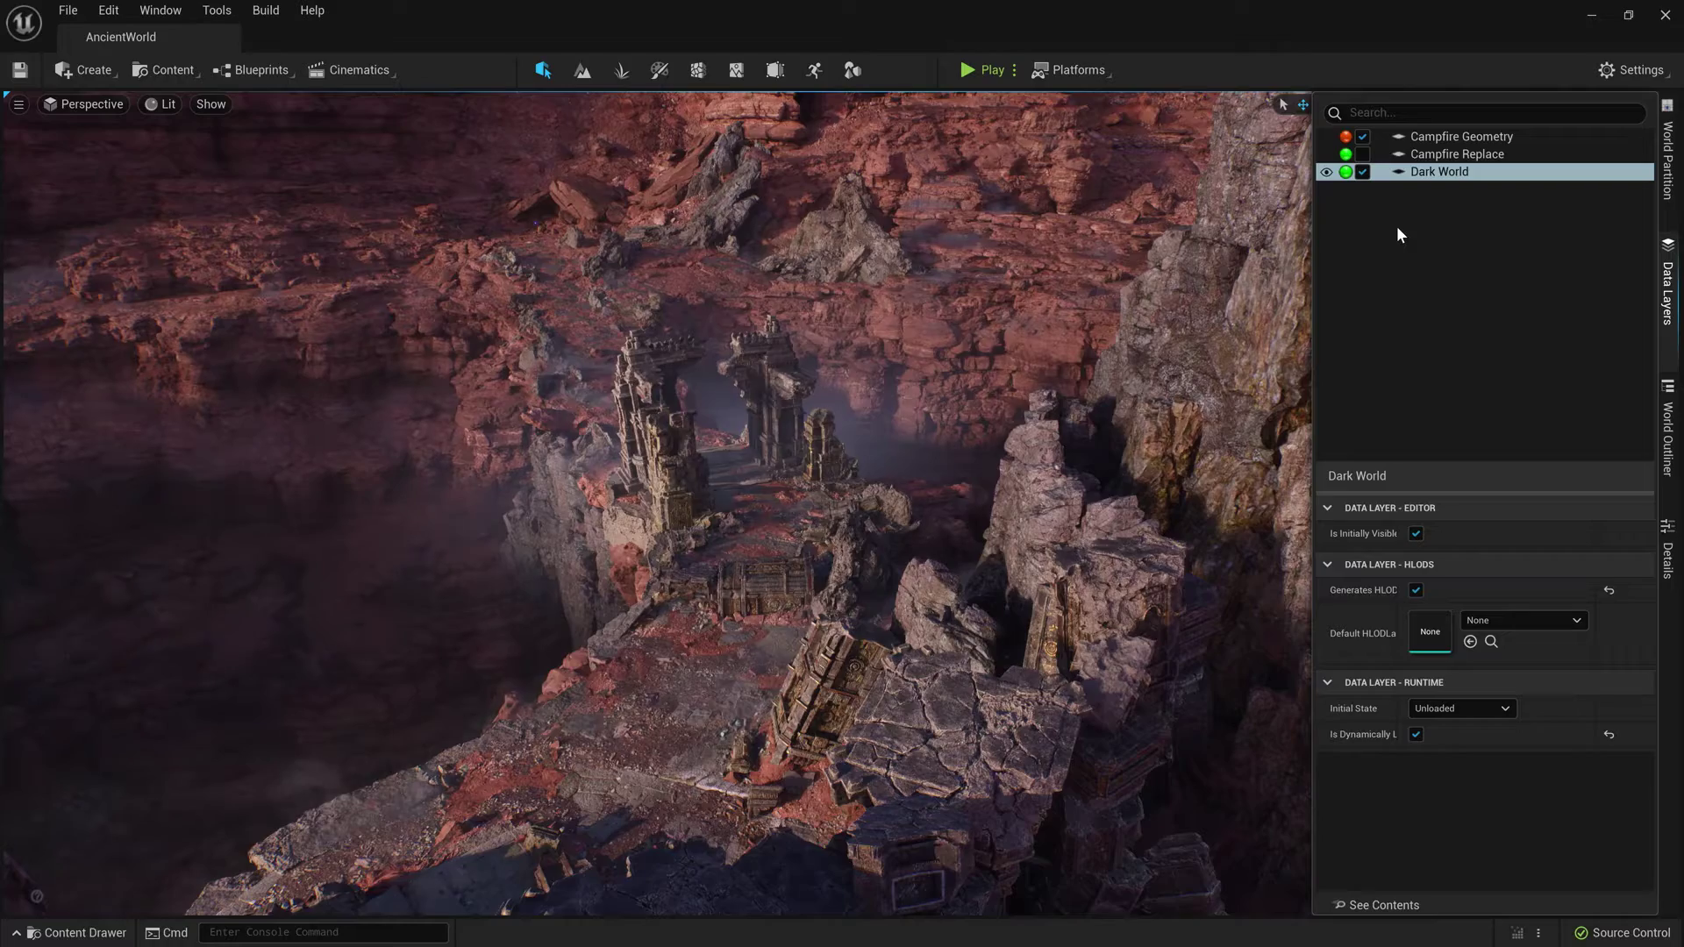
# Start Play in Editor with Alt+P to walk toward the temple ruins
pyautogui.hotkey('alt', 'p')
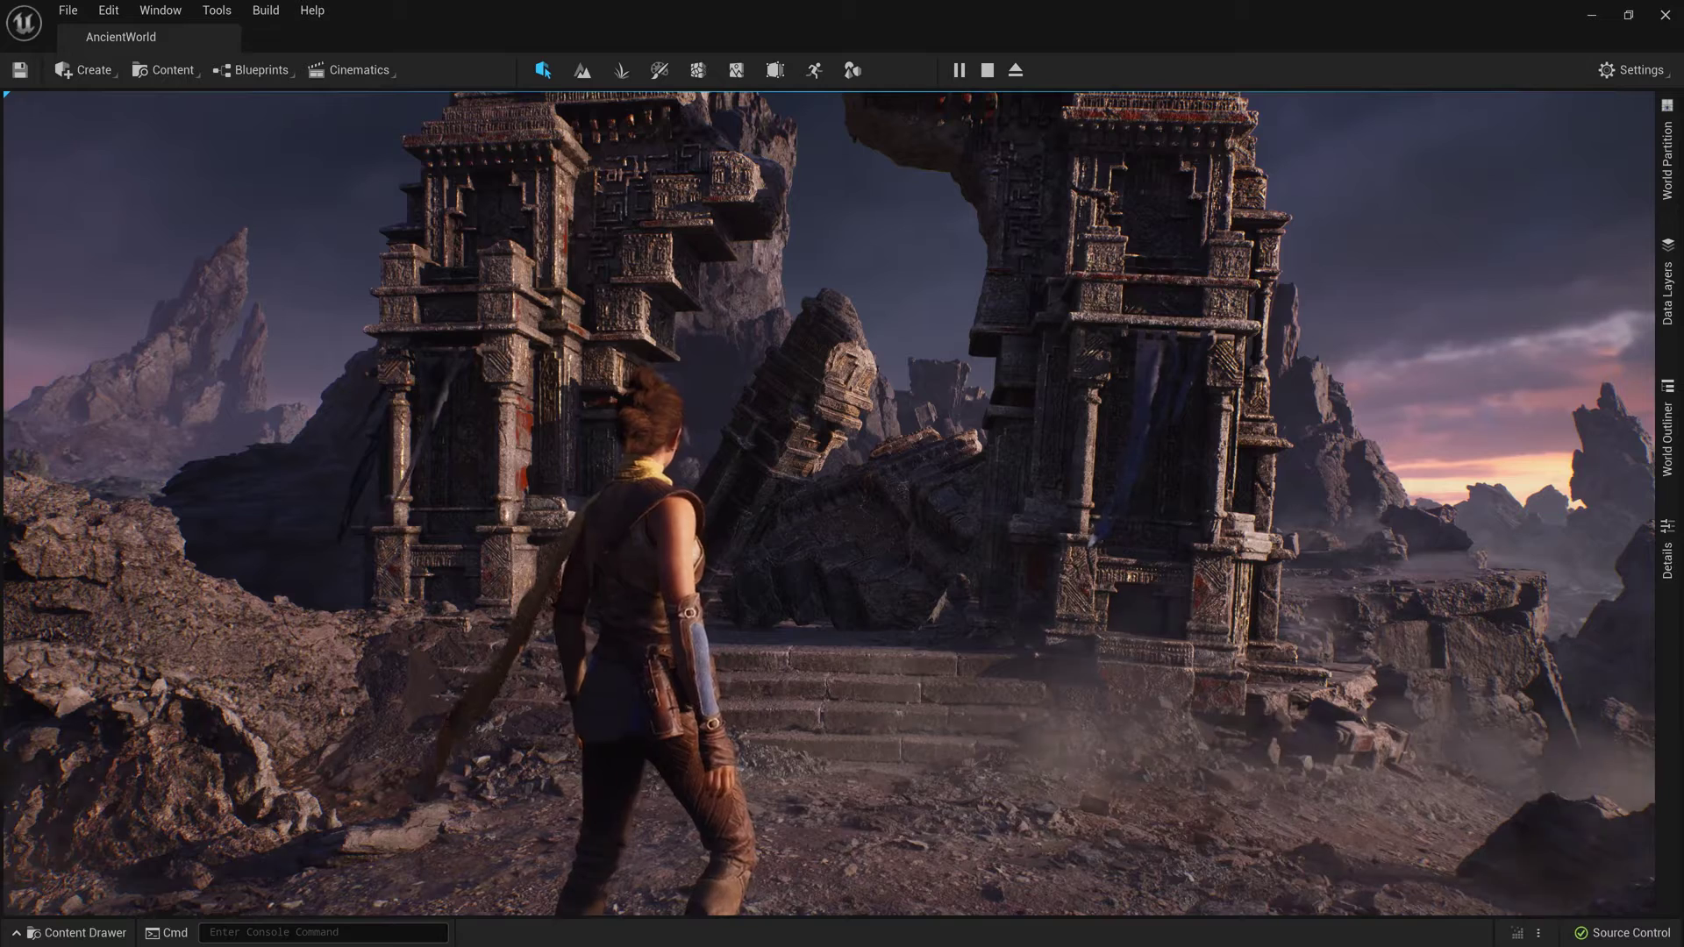
# Inspect the AncientBattle game feature data asset's granted abilities, input mappings and added components
pyautogui.hotkey('ctrl', 'space')
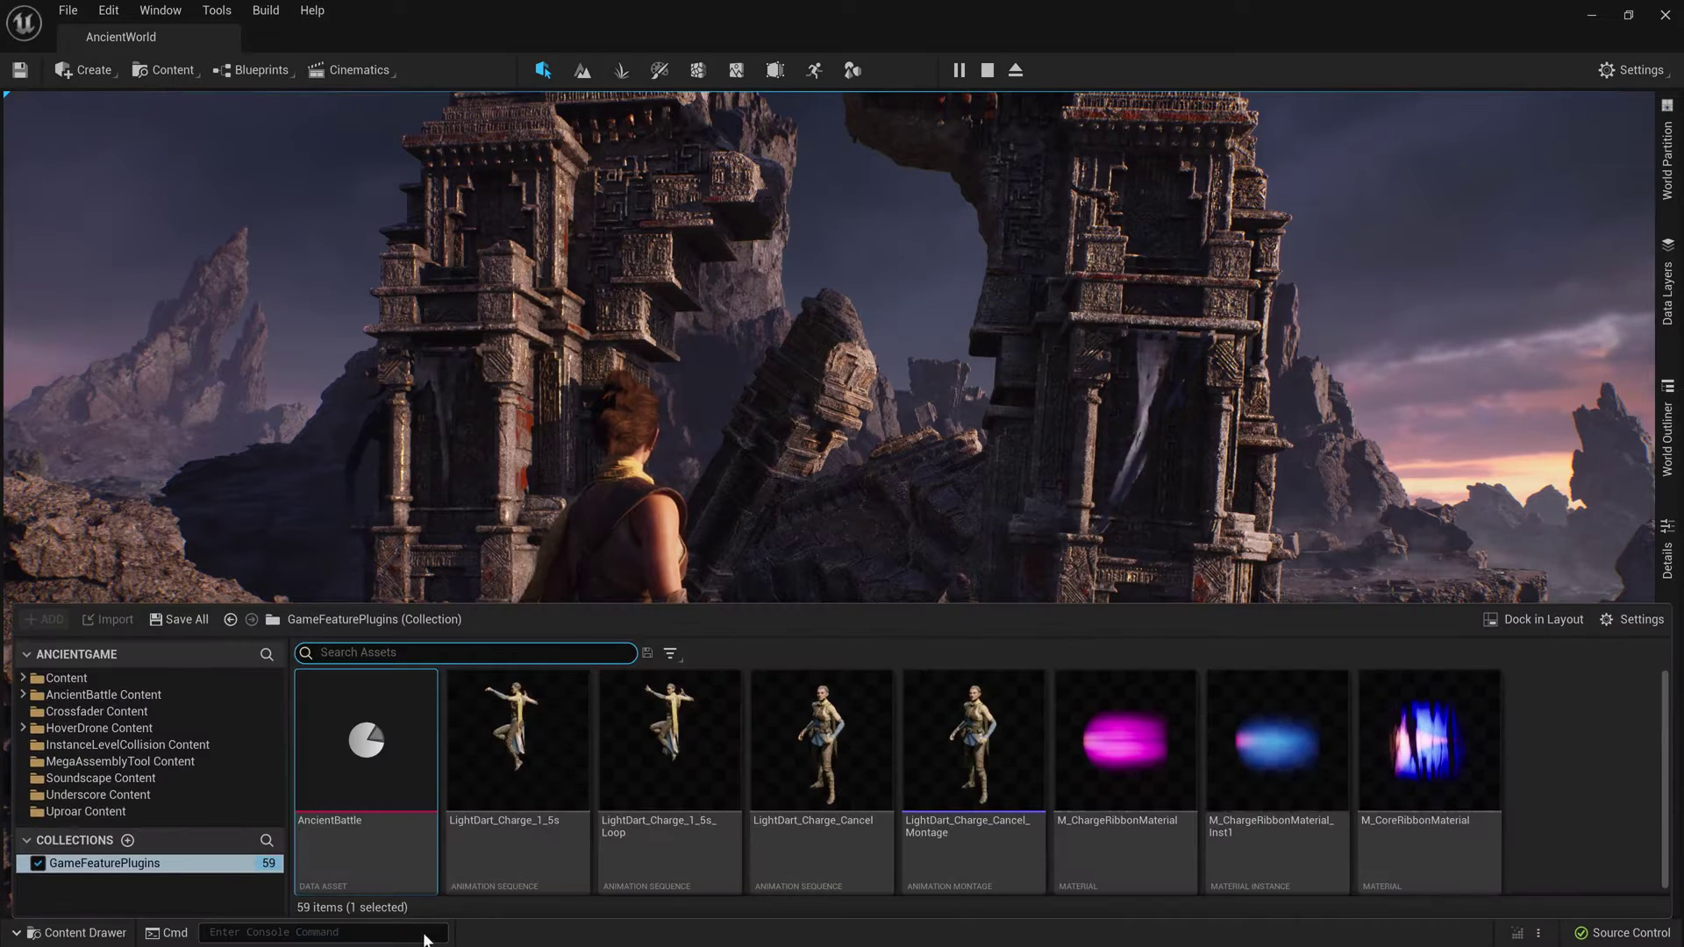
pyautogui.doubleClick(428, 771)
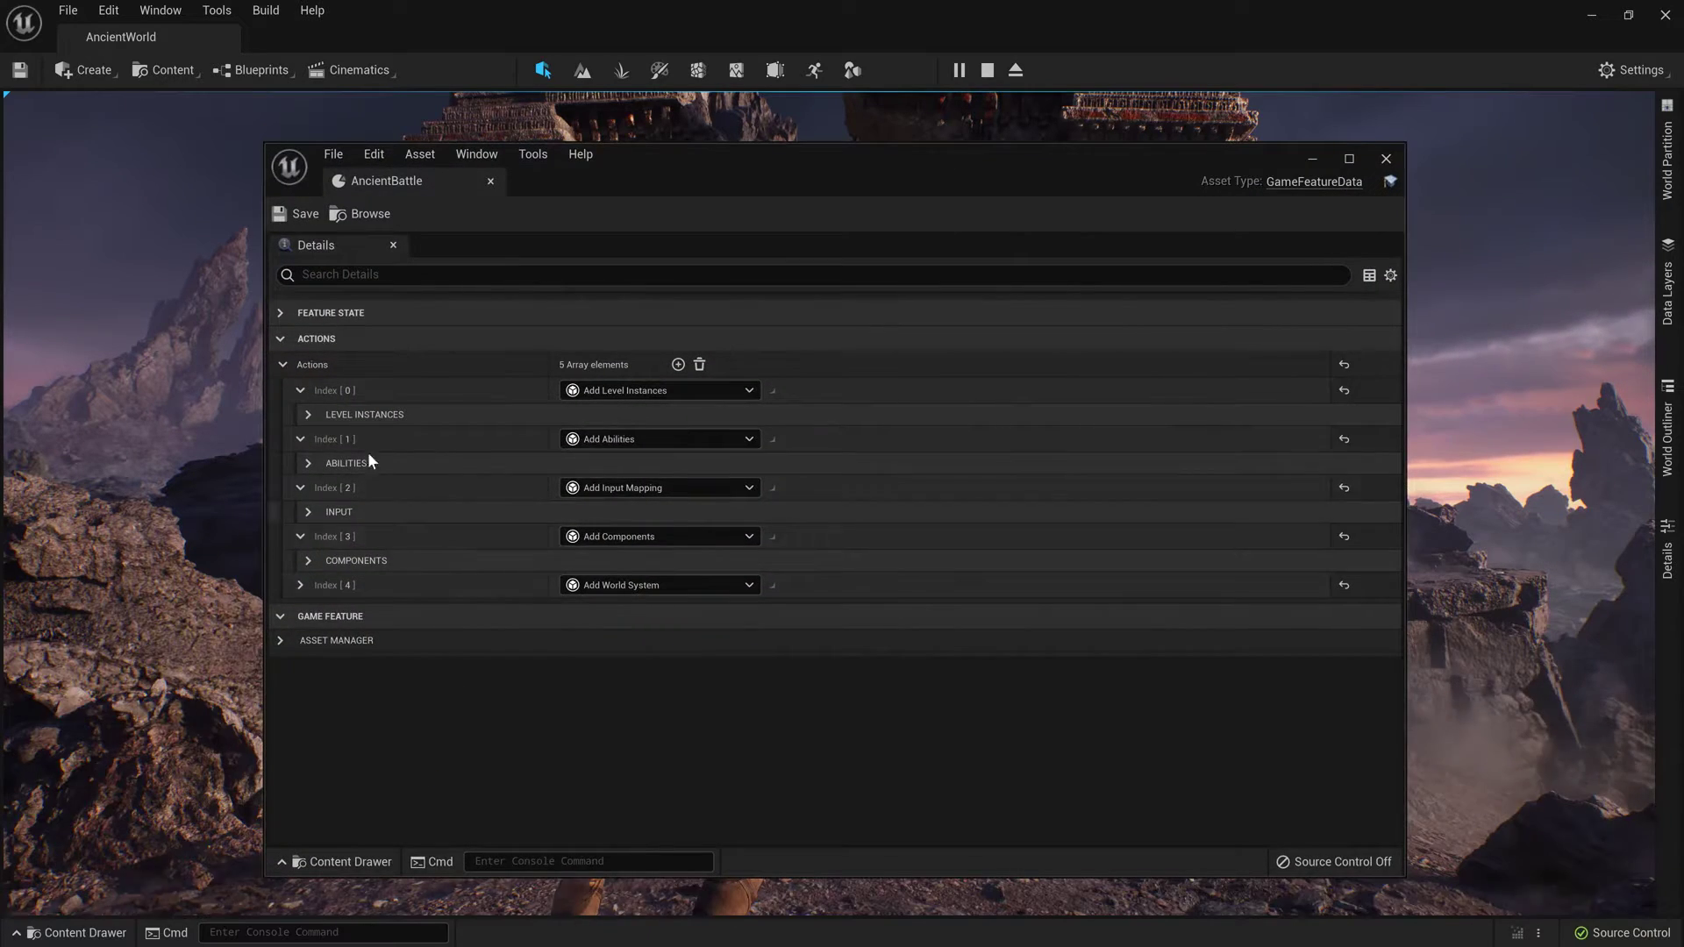
pyautogui.scroll(-1, 499, 526)
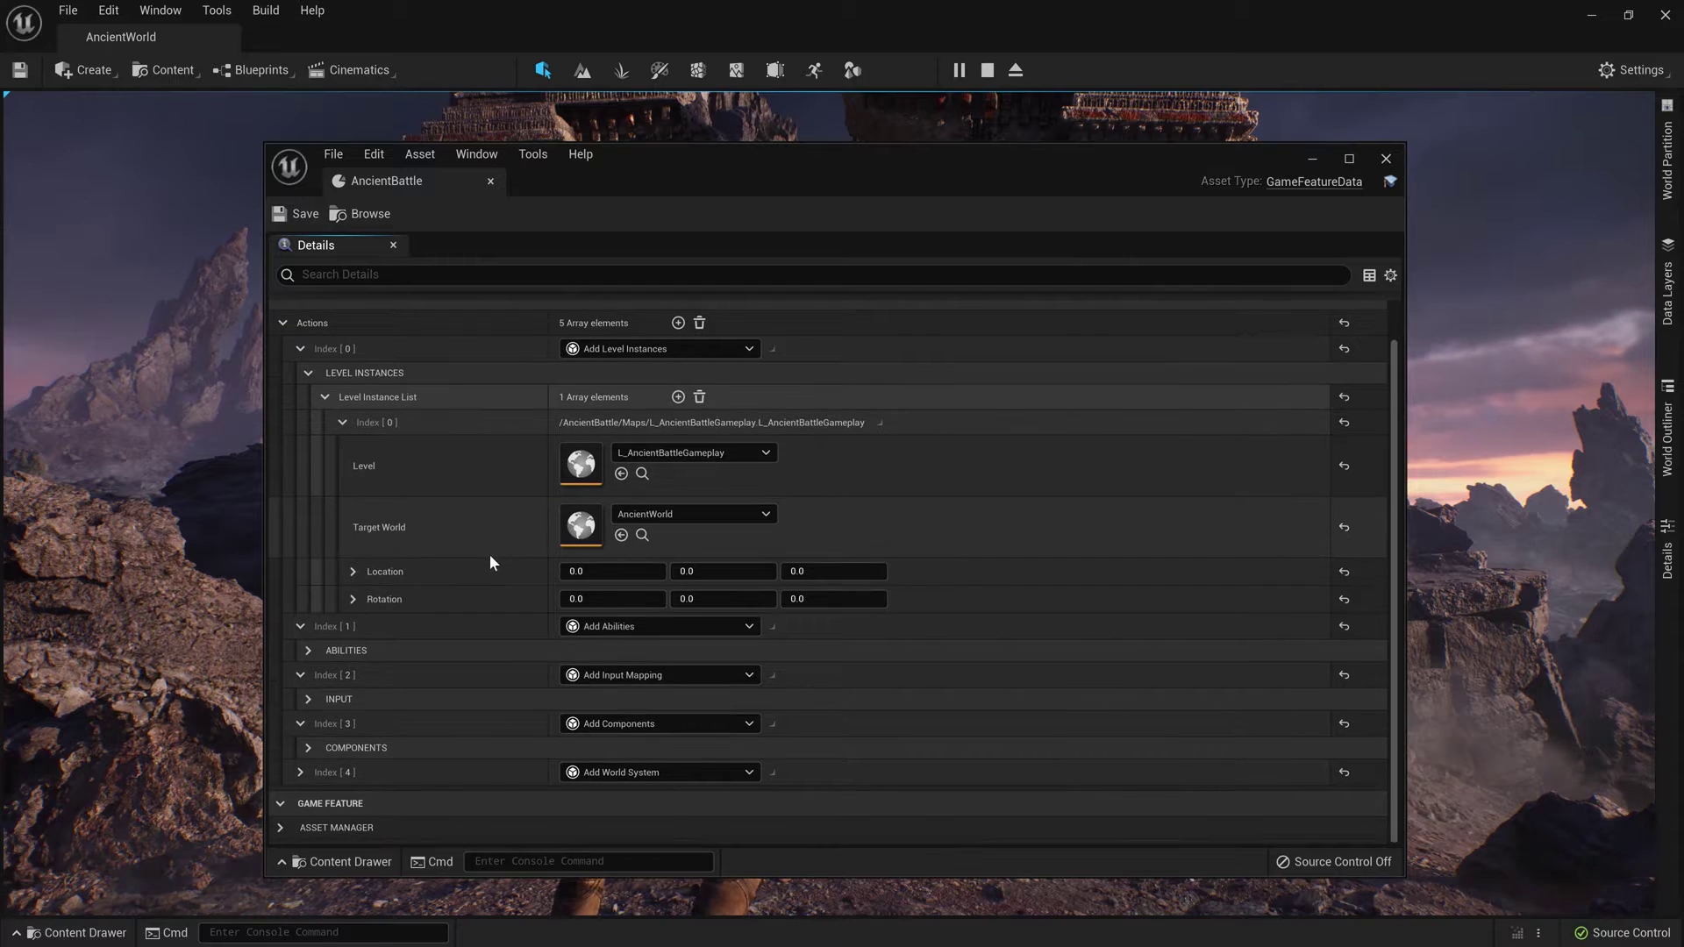
pyautogui.click(308, 648)
pyautogui.scroll(-4, 494, 632)
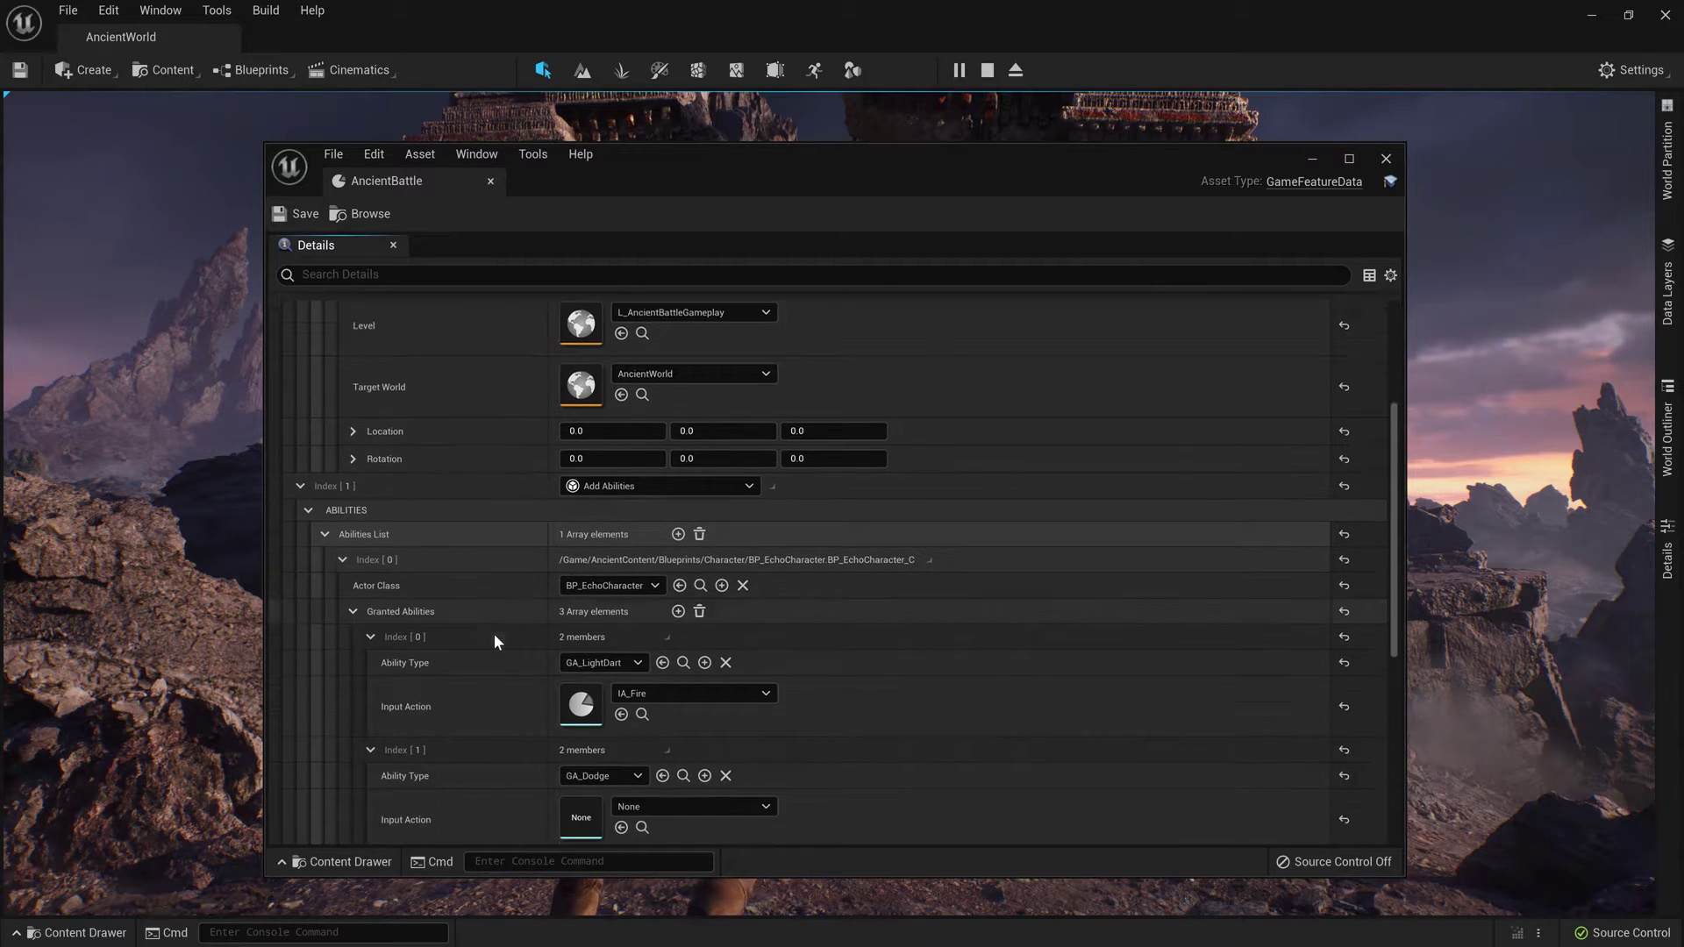
pyautogui.scroll(-2, 493, 633)
pyautogui.scroll(-2, 493, 634)
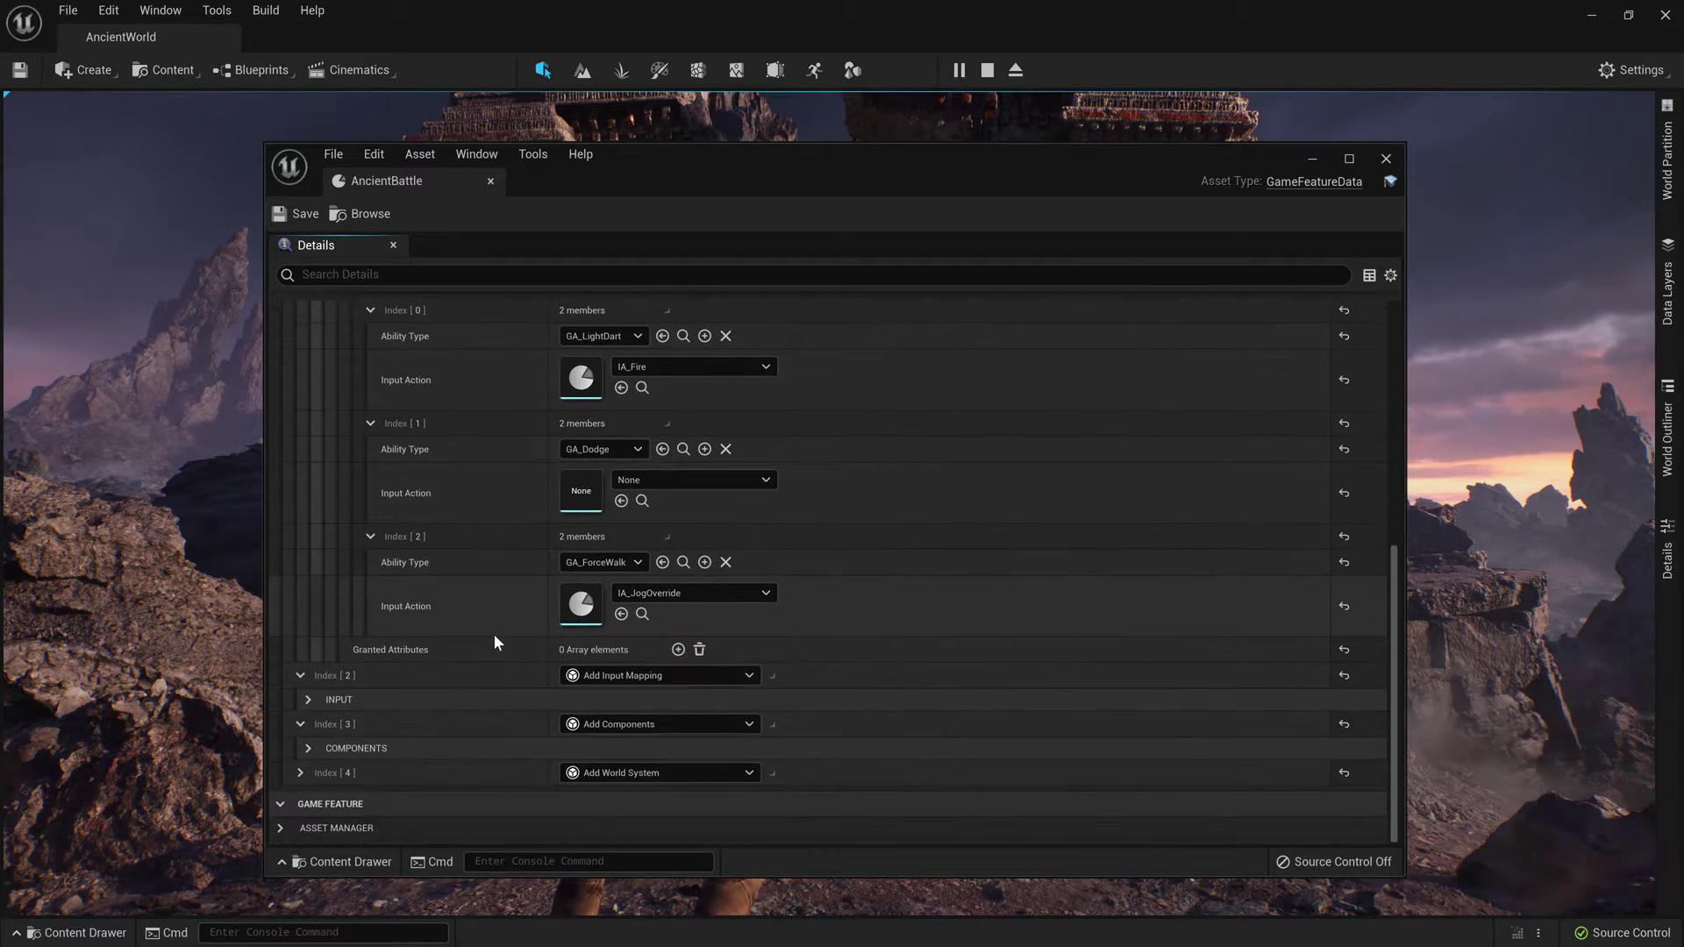
pyautogui.click(312, 699)
pyautogui.scroll(-2, 459, 670)
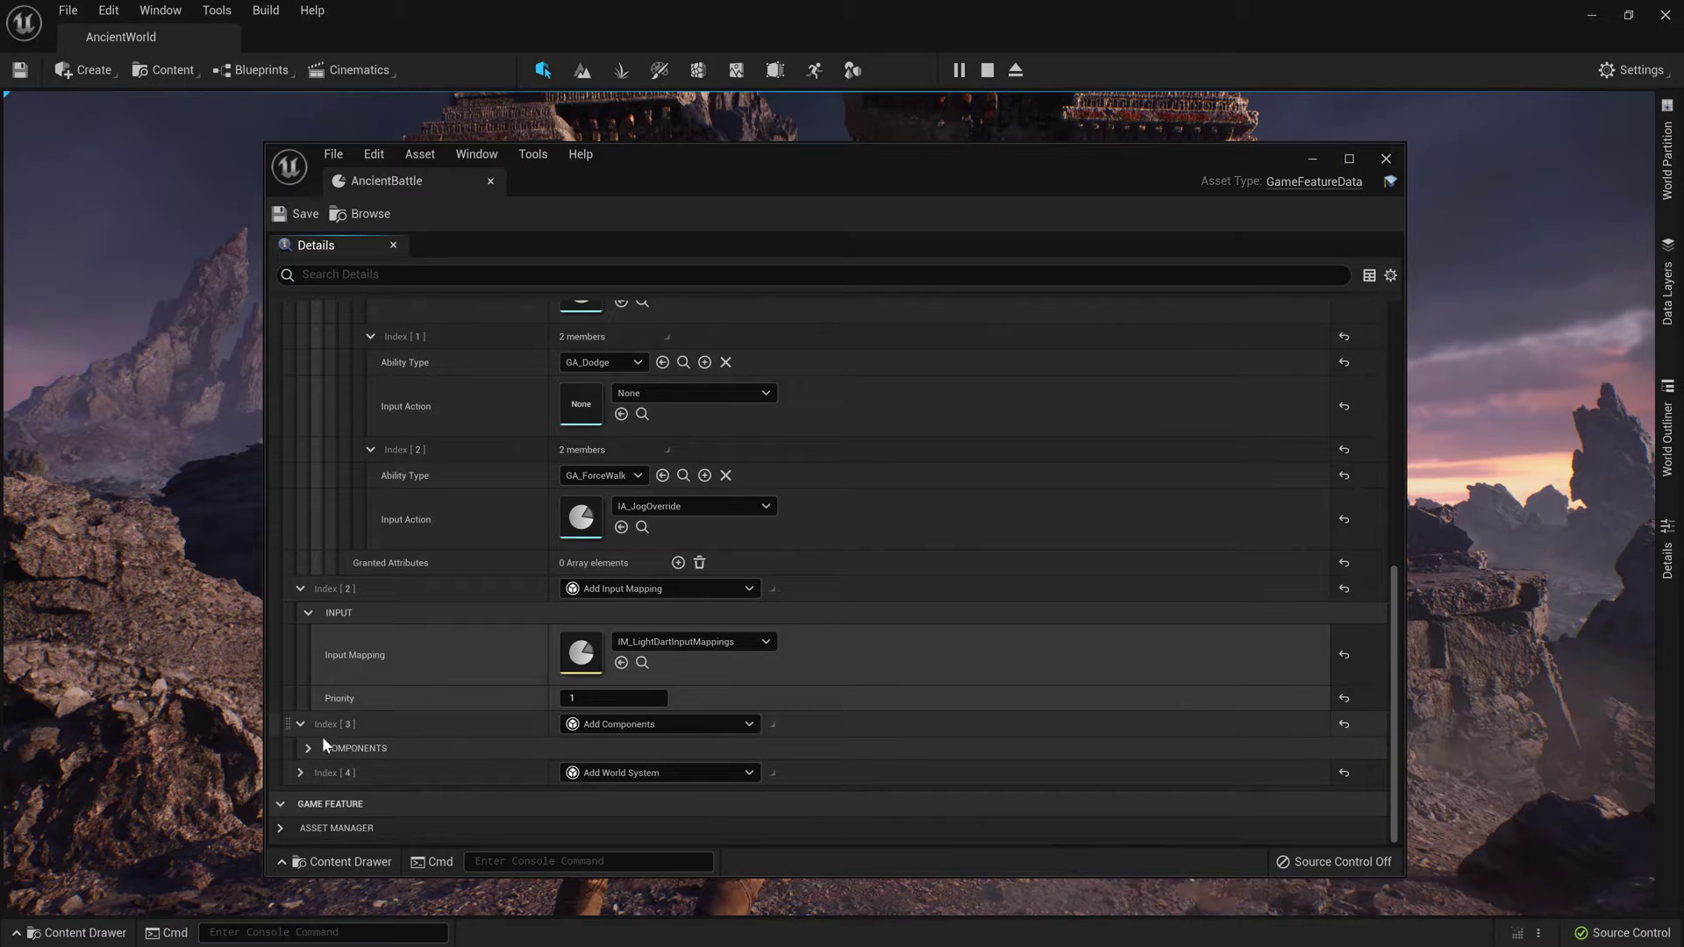
pyautogui.click(311, 745)
pyautogui.scroll(-5, 497, 706)
pyautogui.scroll(-1, 497, 706)
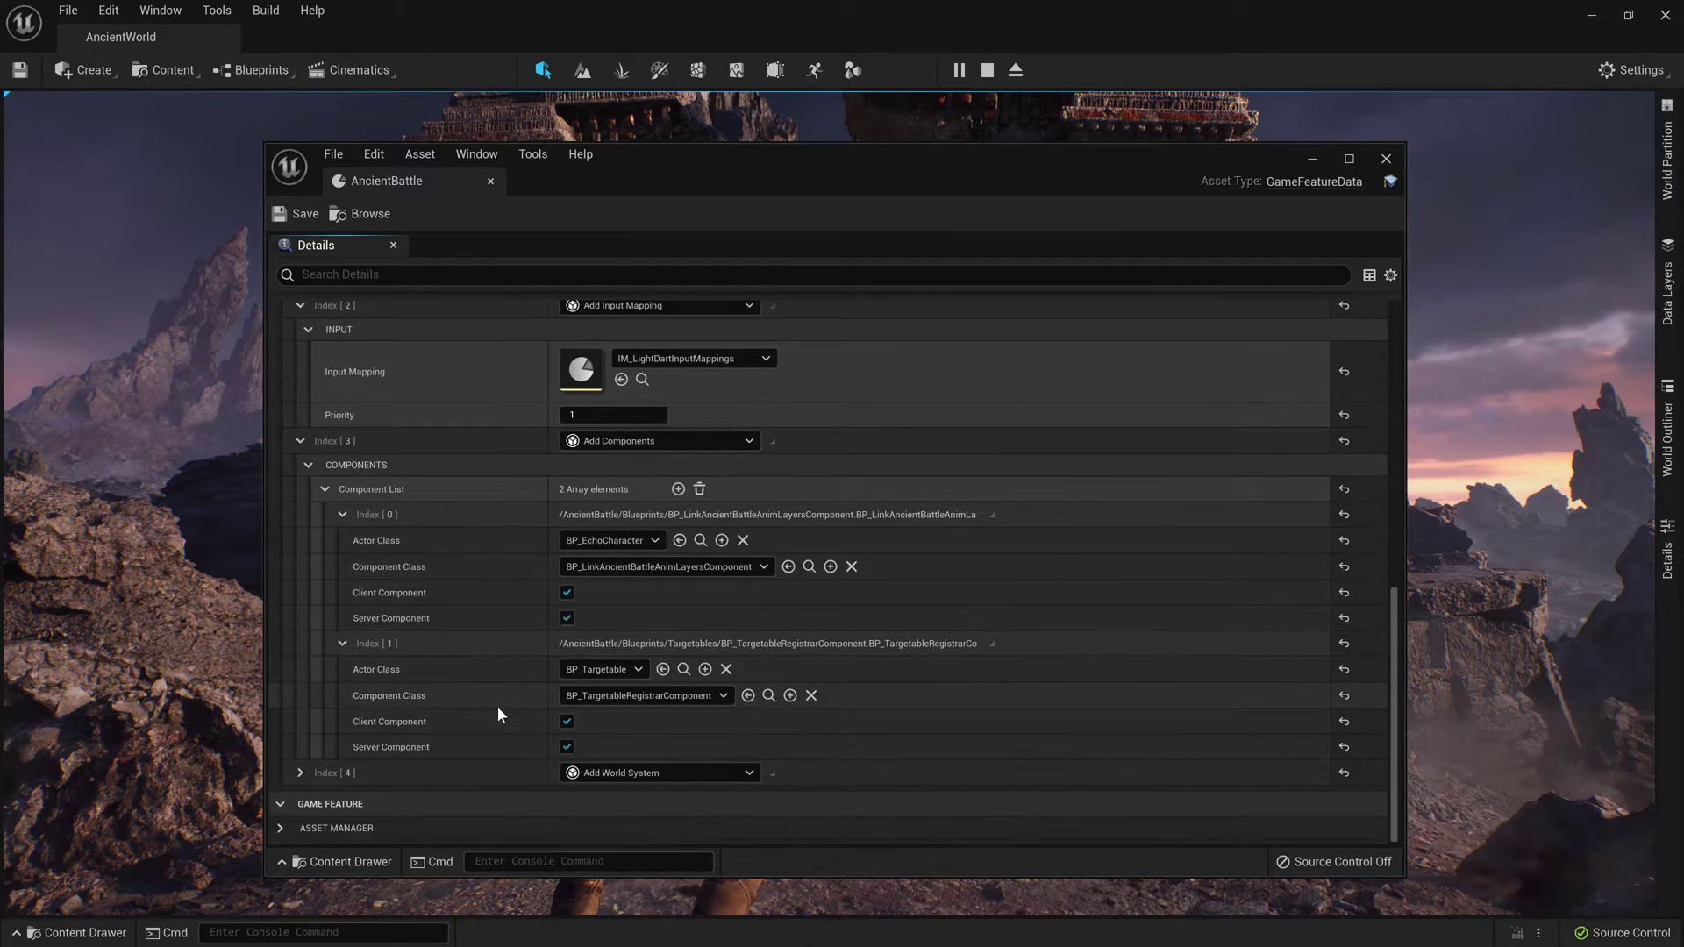
# Cast the light dart ability in game and review the GameFeaturePlugins collection's remaining assets
pyautogui.click(1311, 160)
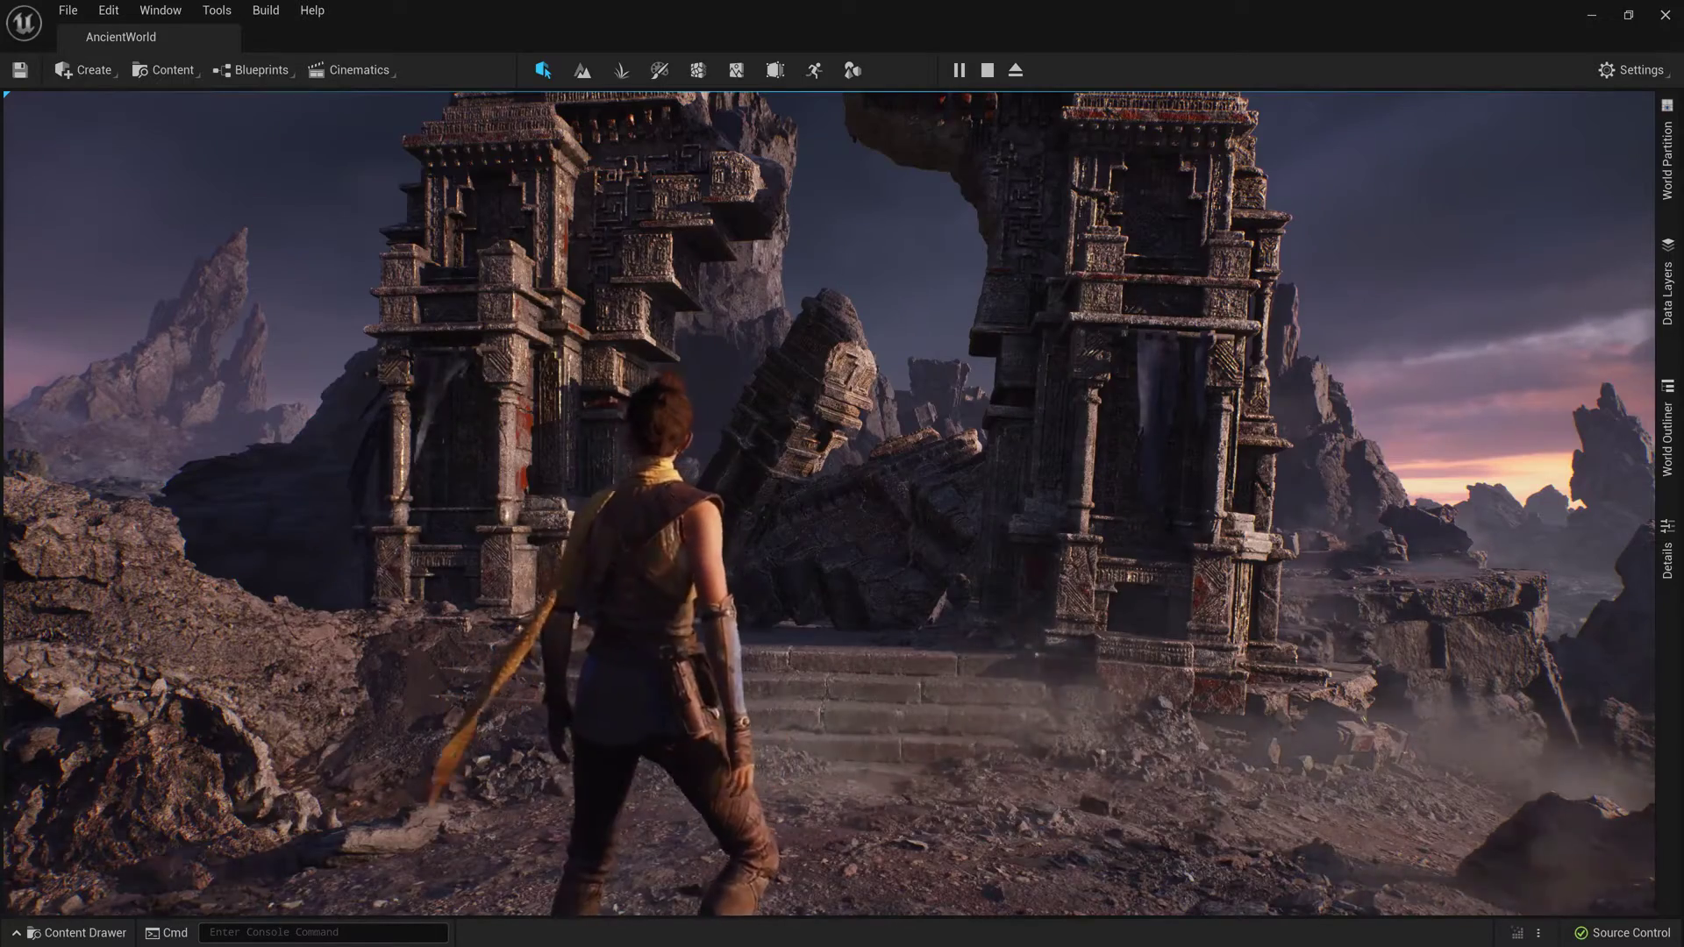
pyautogui.click(830, 426)
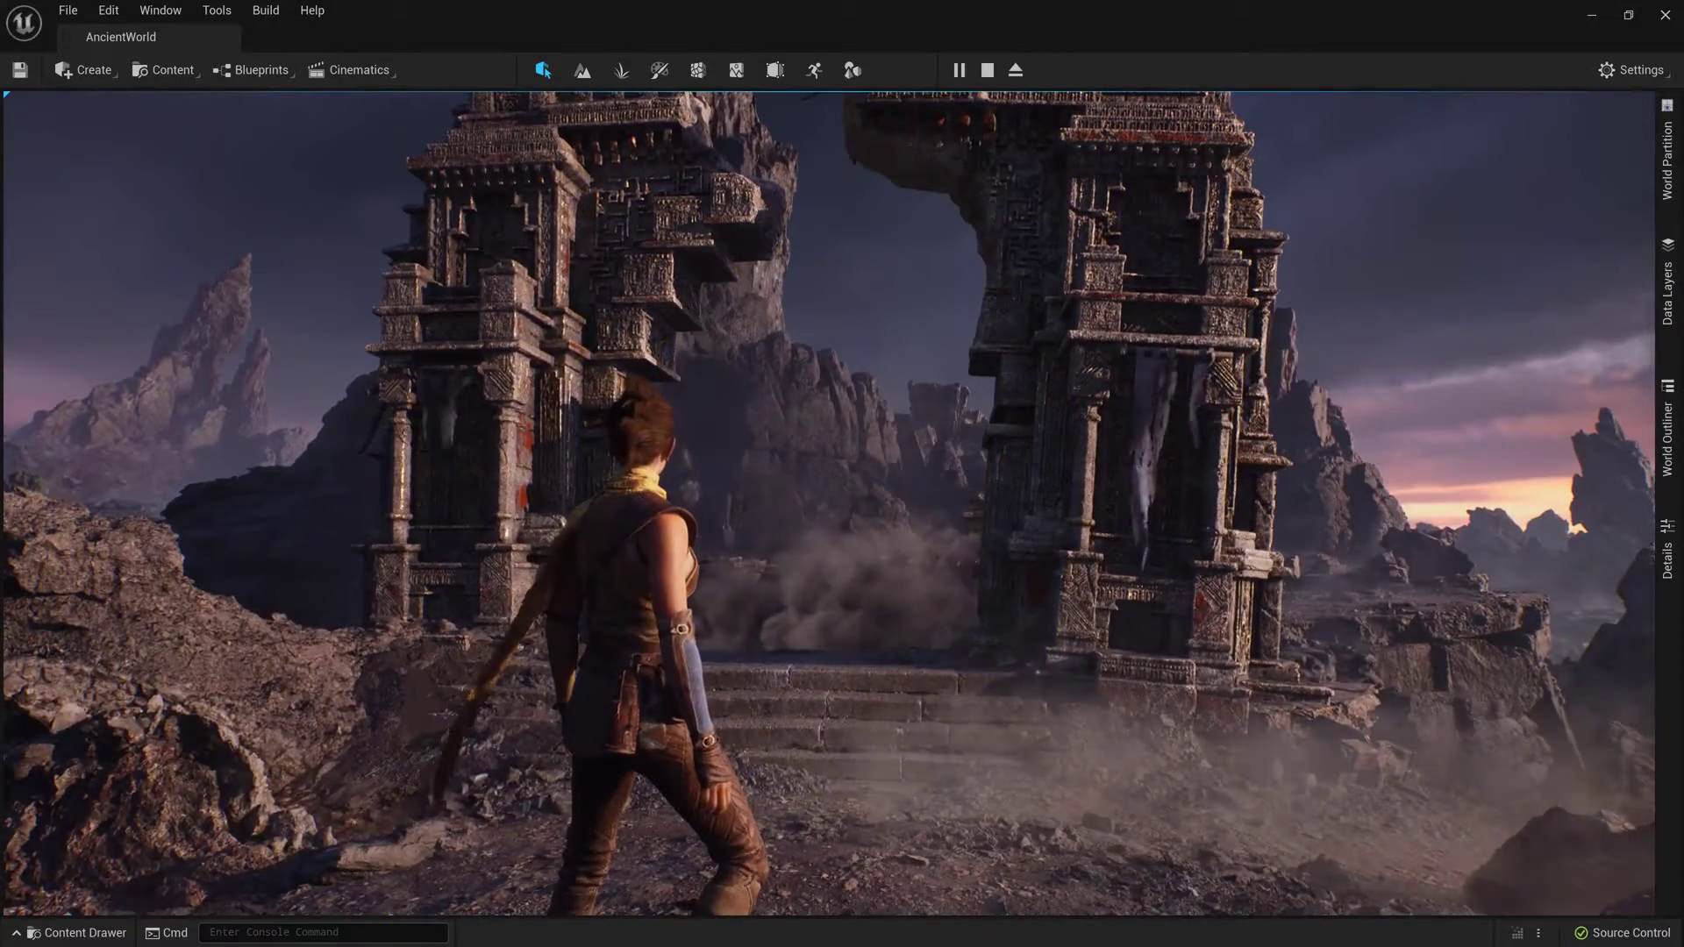
pyautogui.hotkey('ctrl', 'space')
pyautogui.scroll(-5, 1656, 861)
pyautogui.scroll(-3, 1656, 863)
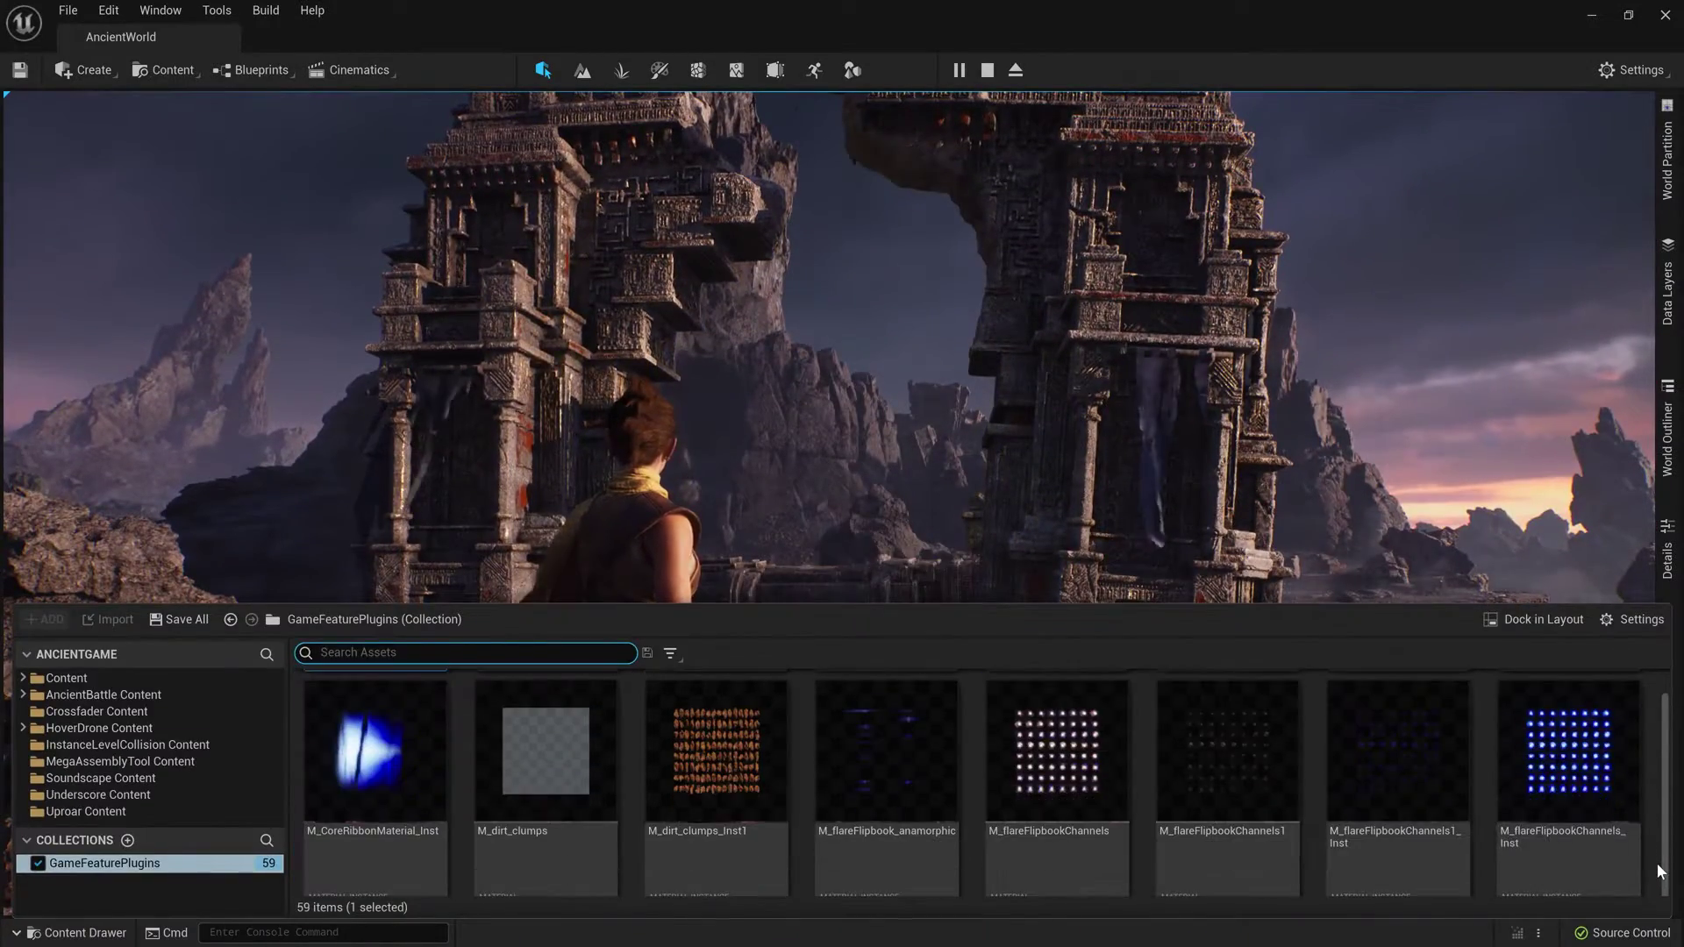
pyautogui.scroll(-3, 1656, 862)
pyautogui.scroll(-2, 1657, 863)
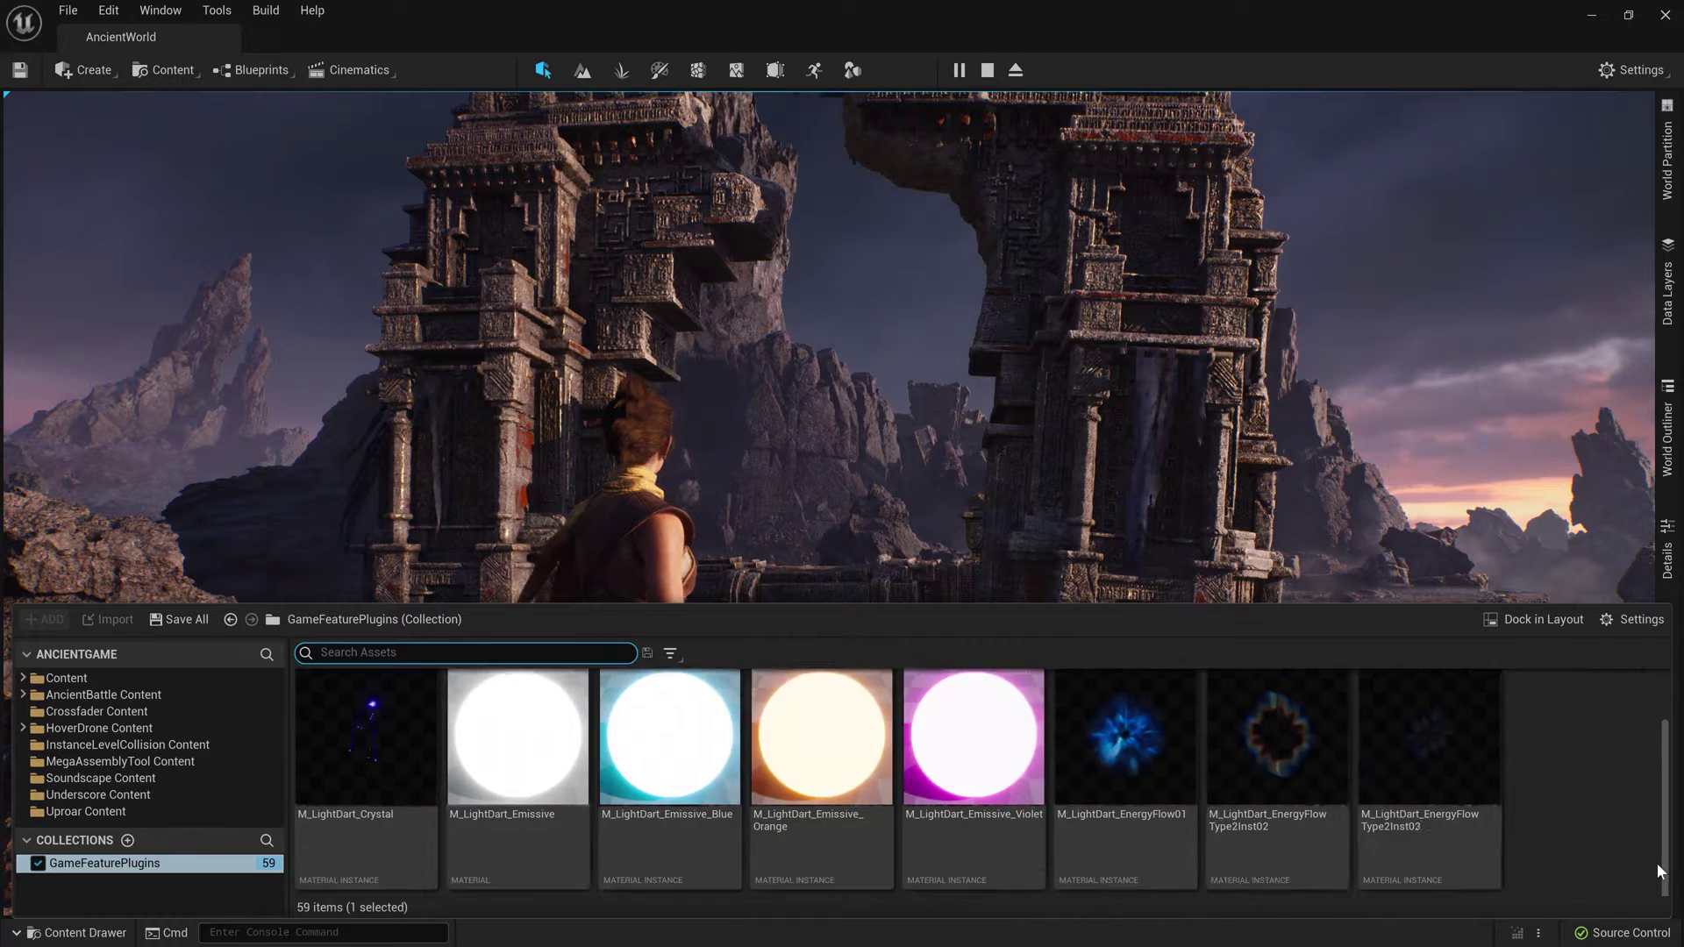
pyautogui.scroll(-2, 1656, 863)
pyautogui.scroll(-1, 1657, 863)
pyautogui.scroll(-2, 1656, 863)
pyautogui.scroll(-2, 1657, 863)
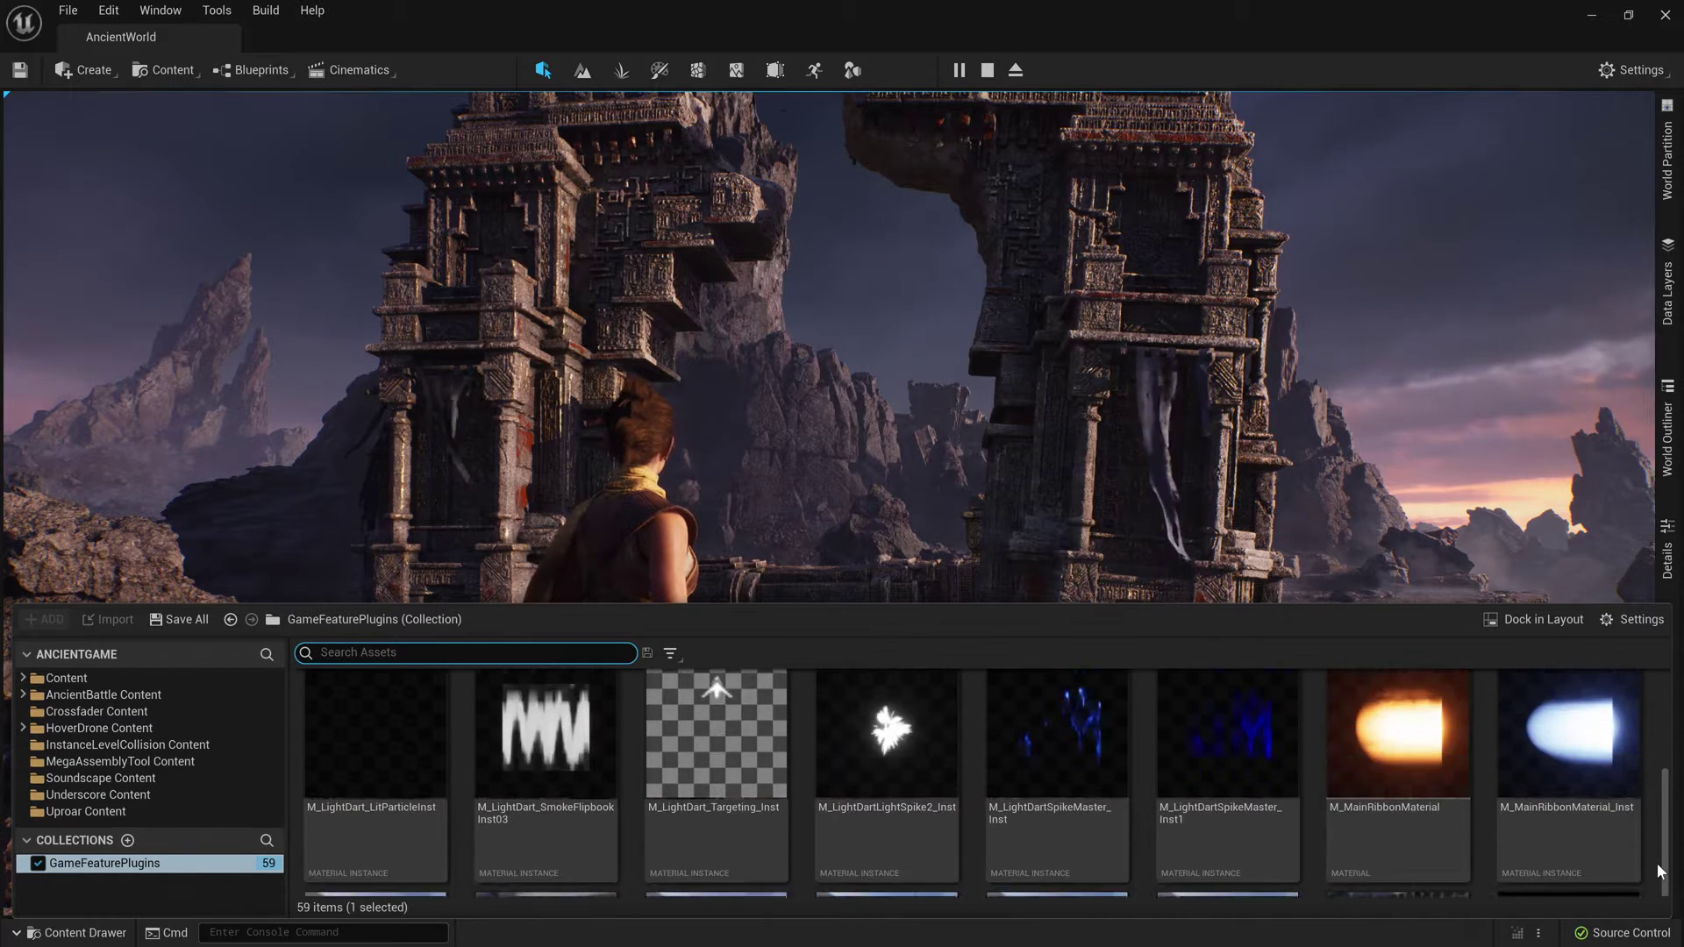
pyautogui.scroll(-1, 1657, 863)
pyautogui.scroll(-2, 1657, 863)
pyautogui.scroll(-2, 1656, 864)
pyautogui.scroll(-1, 1657, 863)
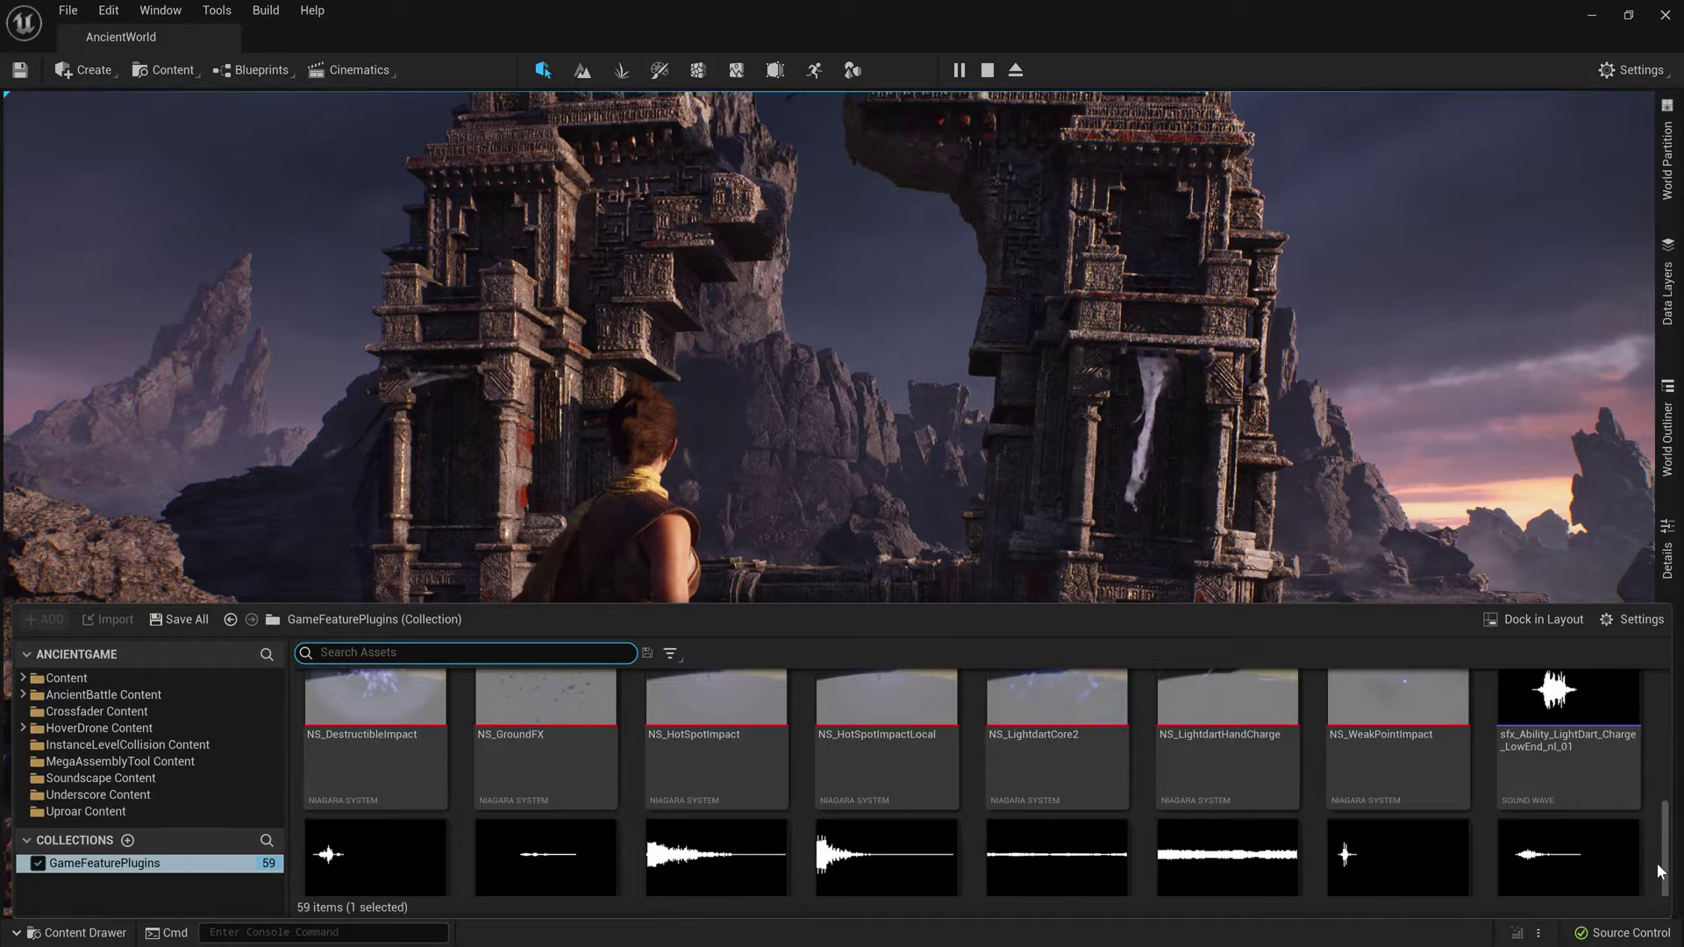
pyautogui.scroll(-1, 1656, 861)
pyautogui.scroll(-1, 1657, 862)
pyautogui.scroll(-1, 1657, 862)
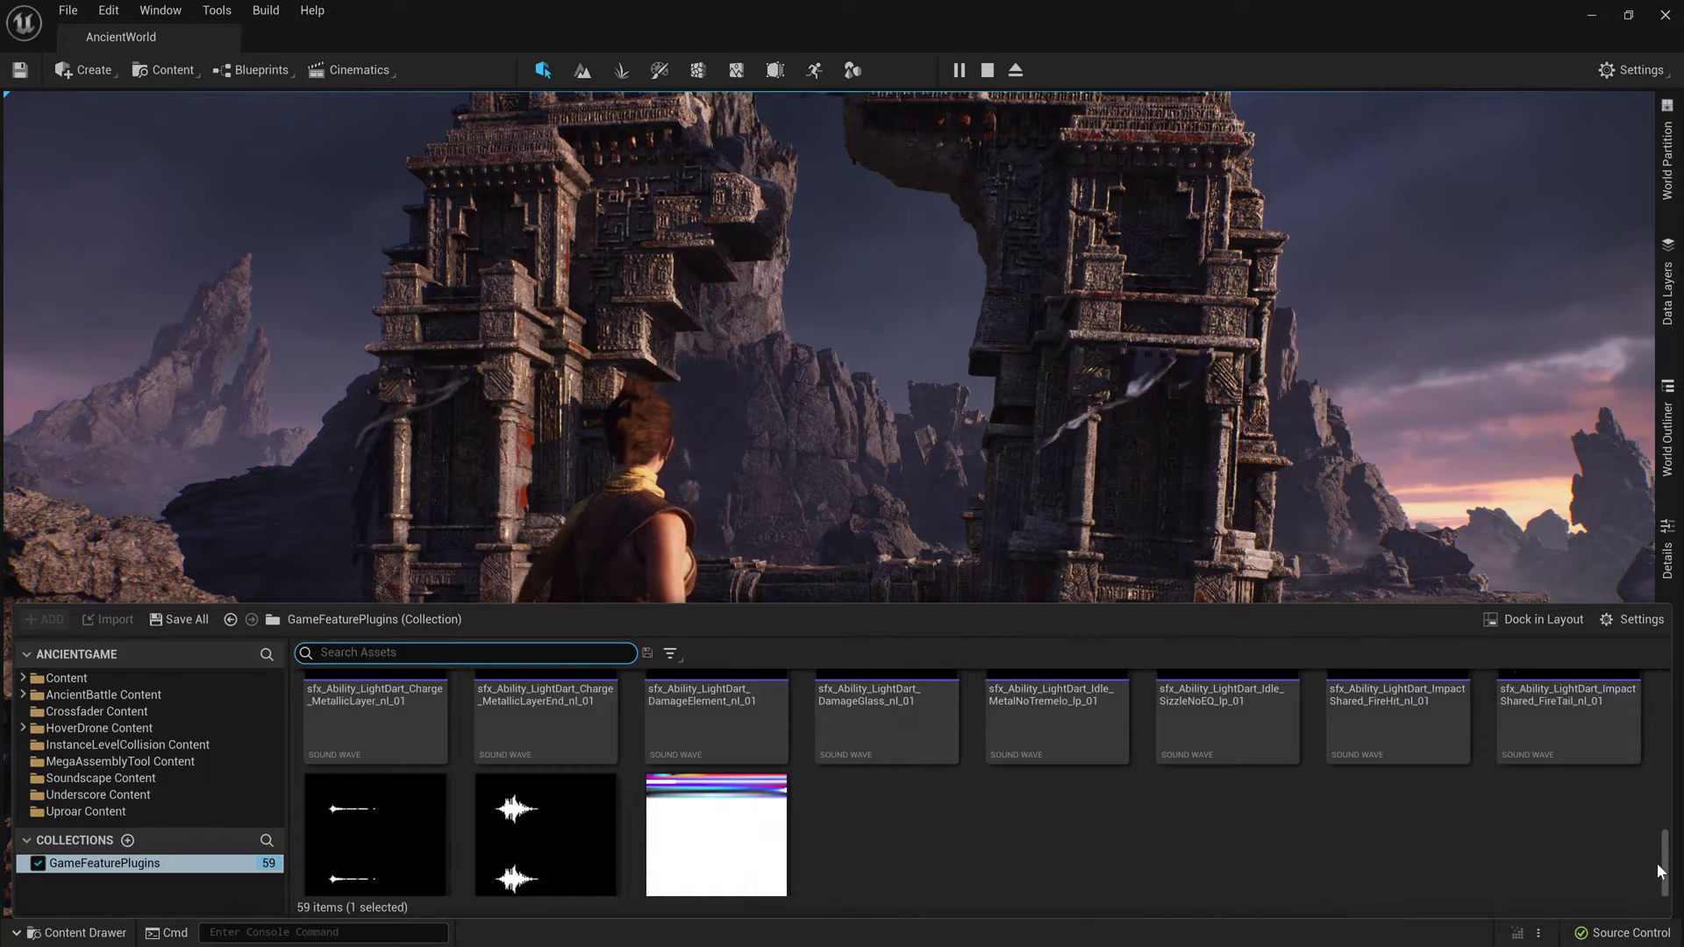
pyautogui.scroll(-1, 1657, 862)
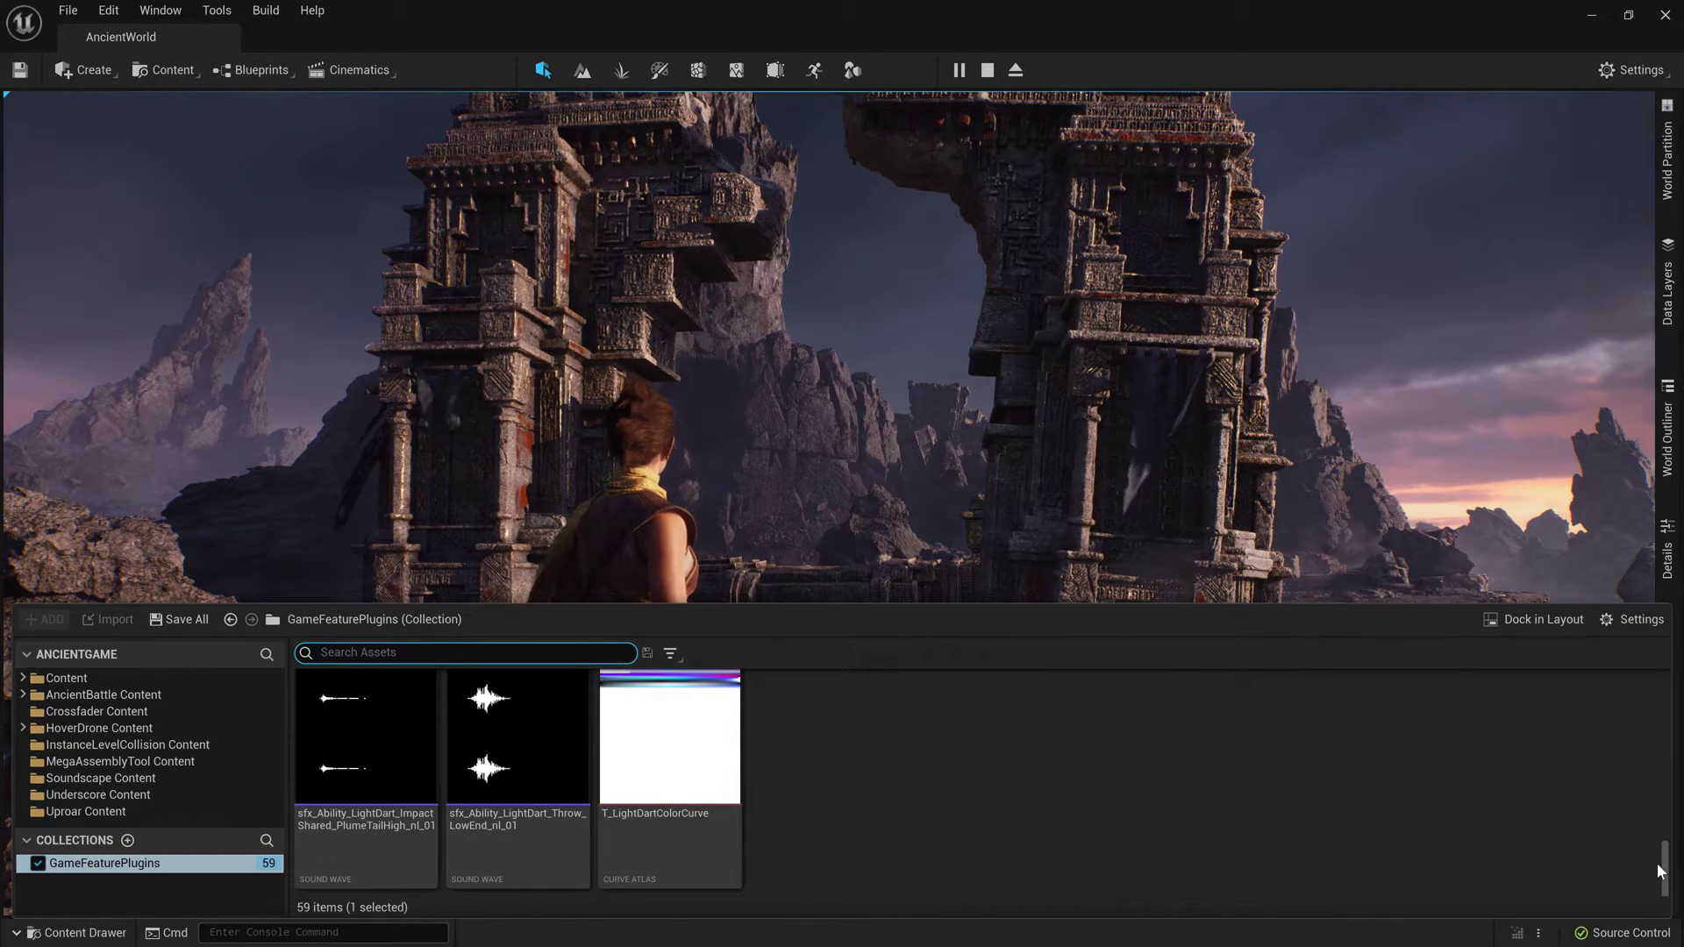
pyautogui.hotkey('ctrl', 'space')
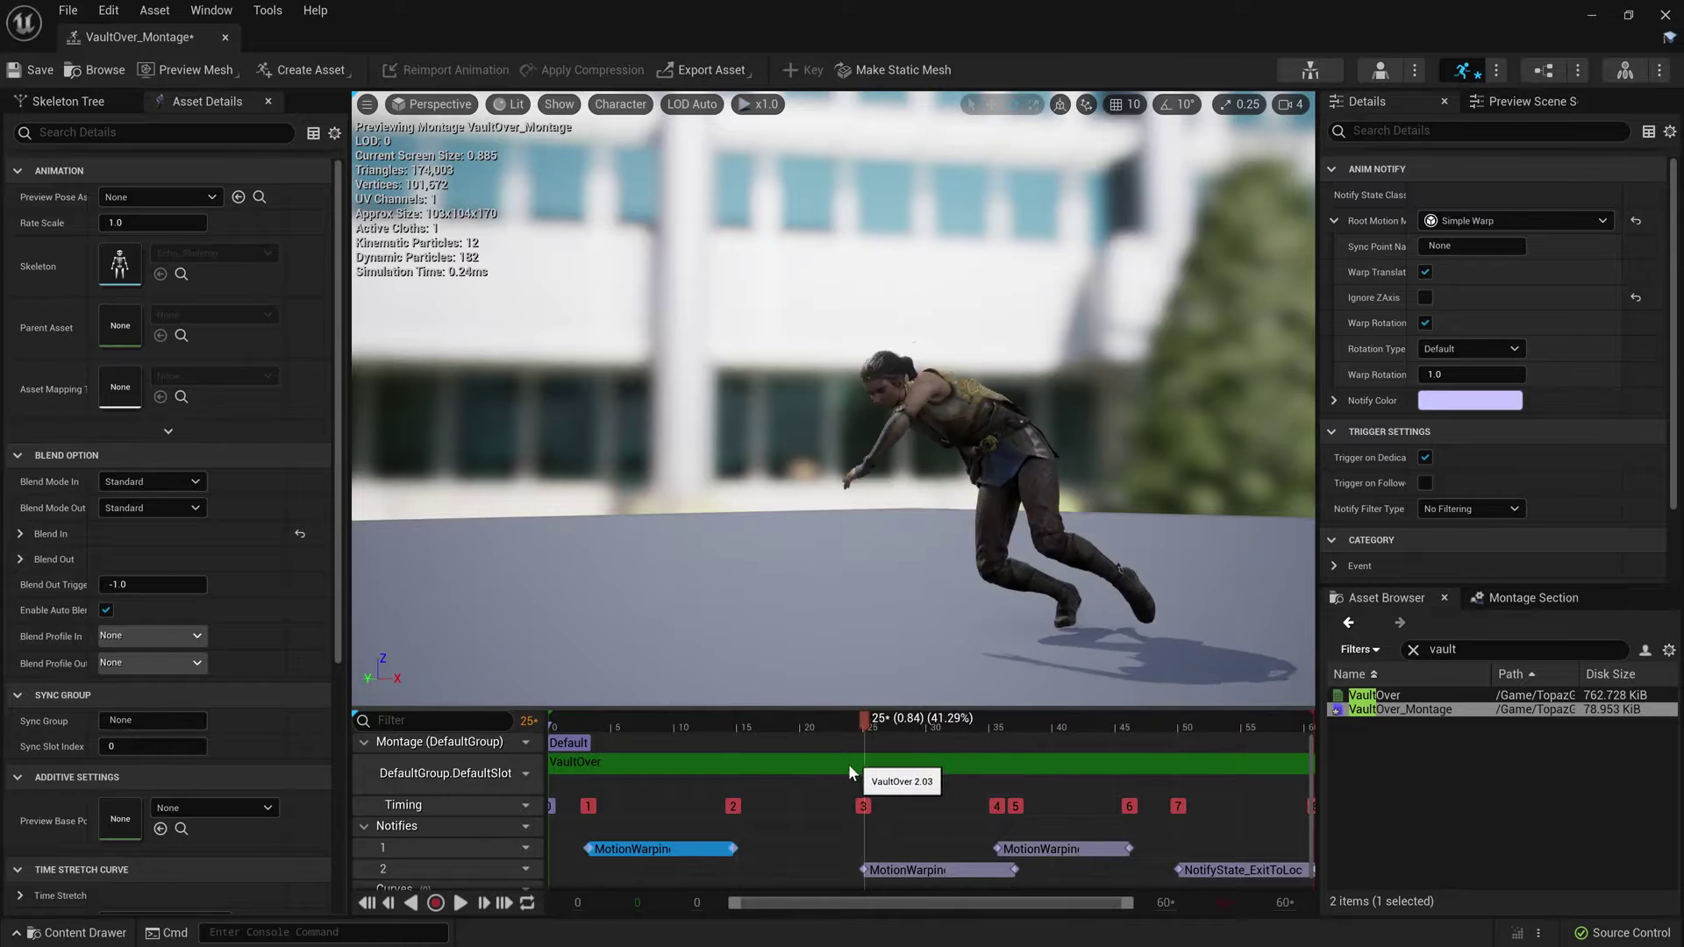
# Scrub VaultOver montage to frame 16 and name GA_Vault's sync point FrontEdge
pyautogui.moveTo(848, 765); pyautogui.dragTo(769, 784)
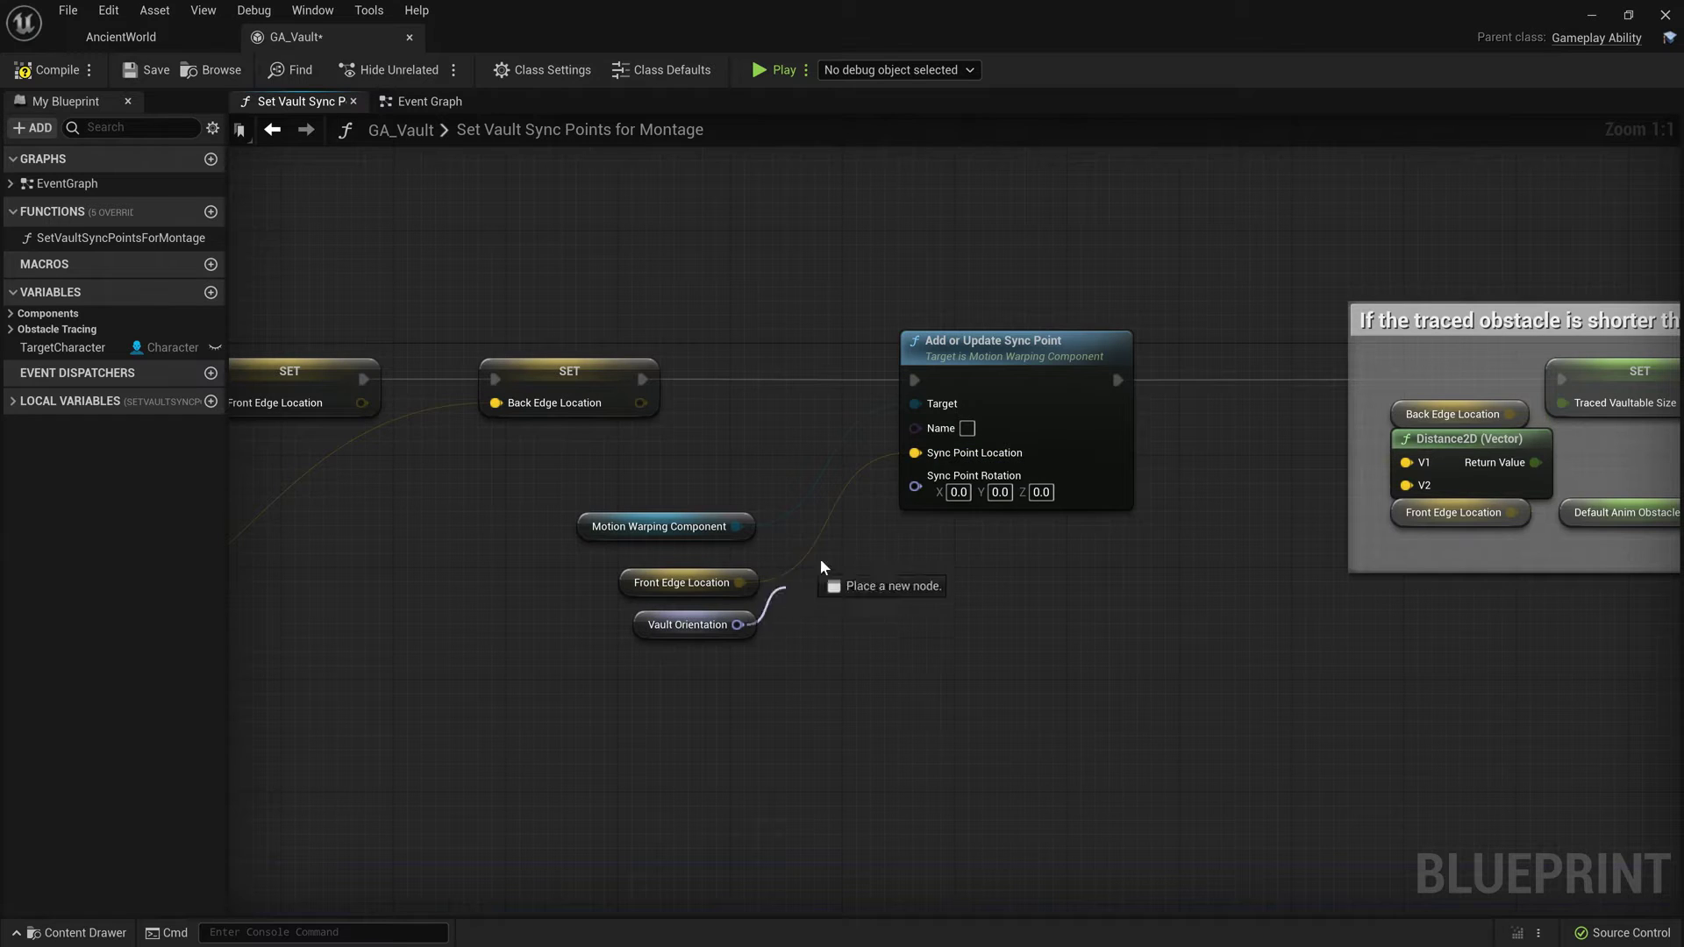
pyautogui.click(967, 430)
pyautogui.write('Fr')
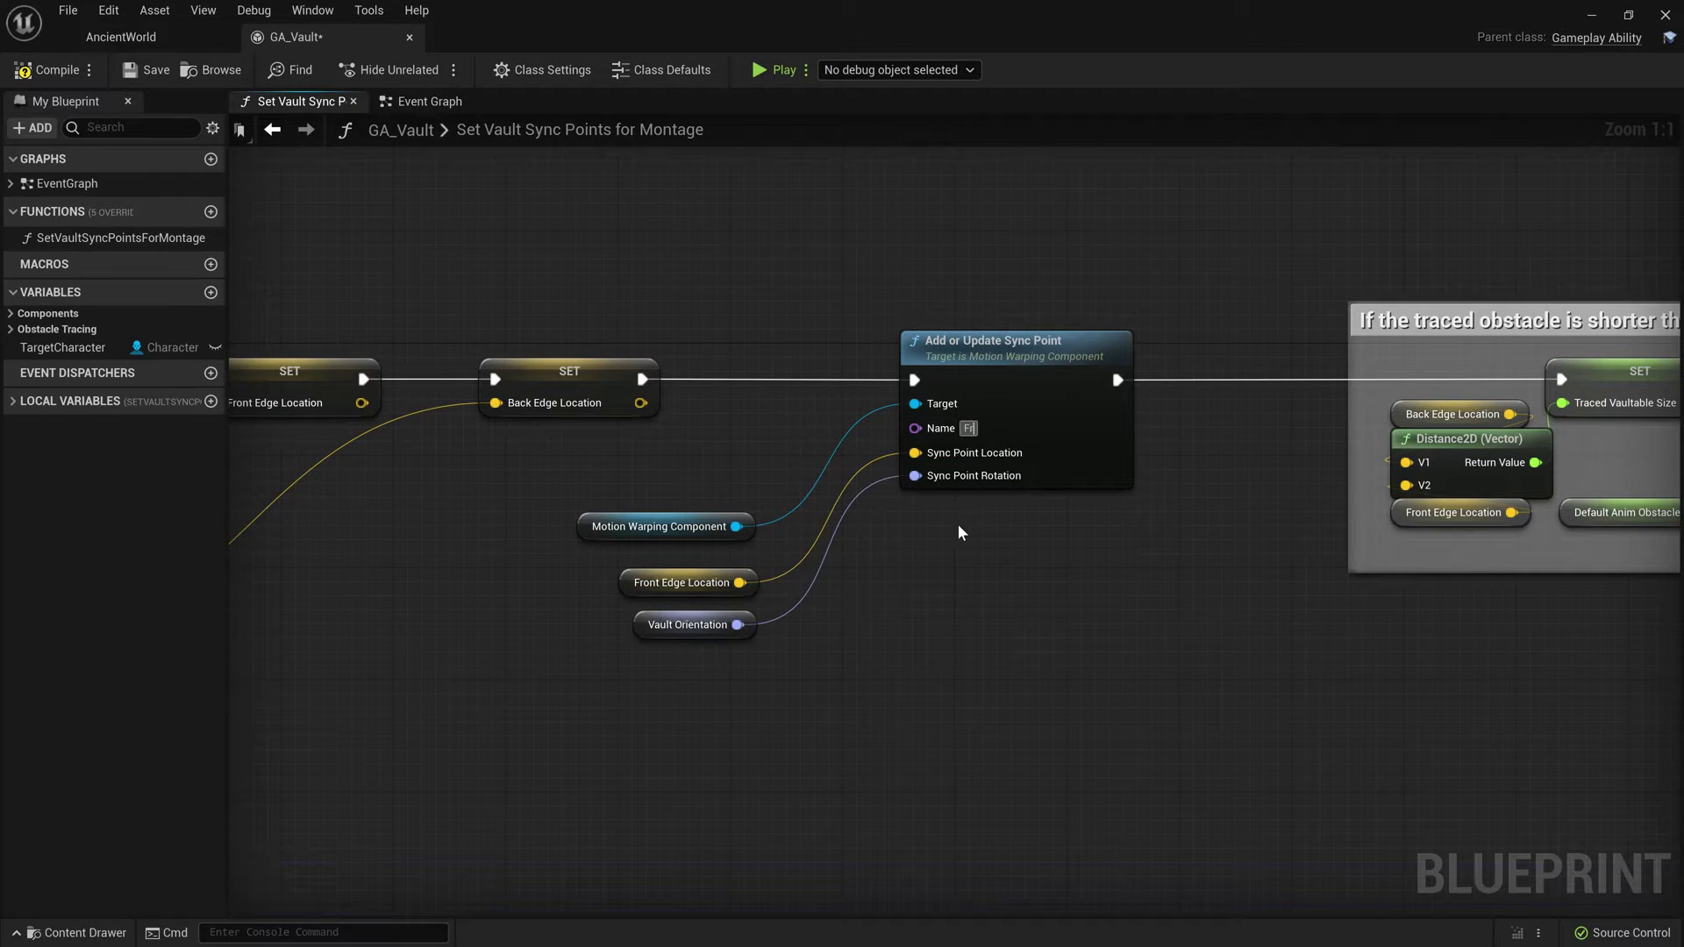
pyautogui.write('ontEdge')
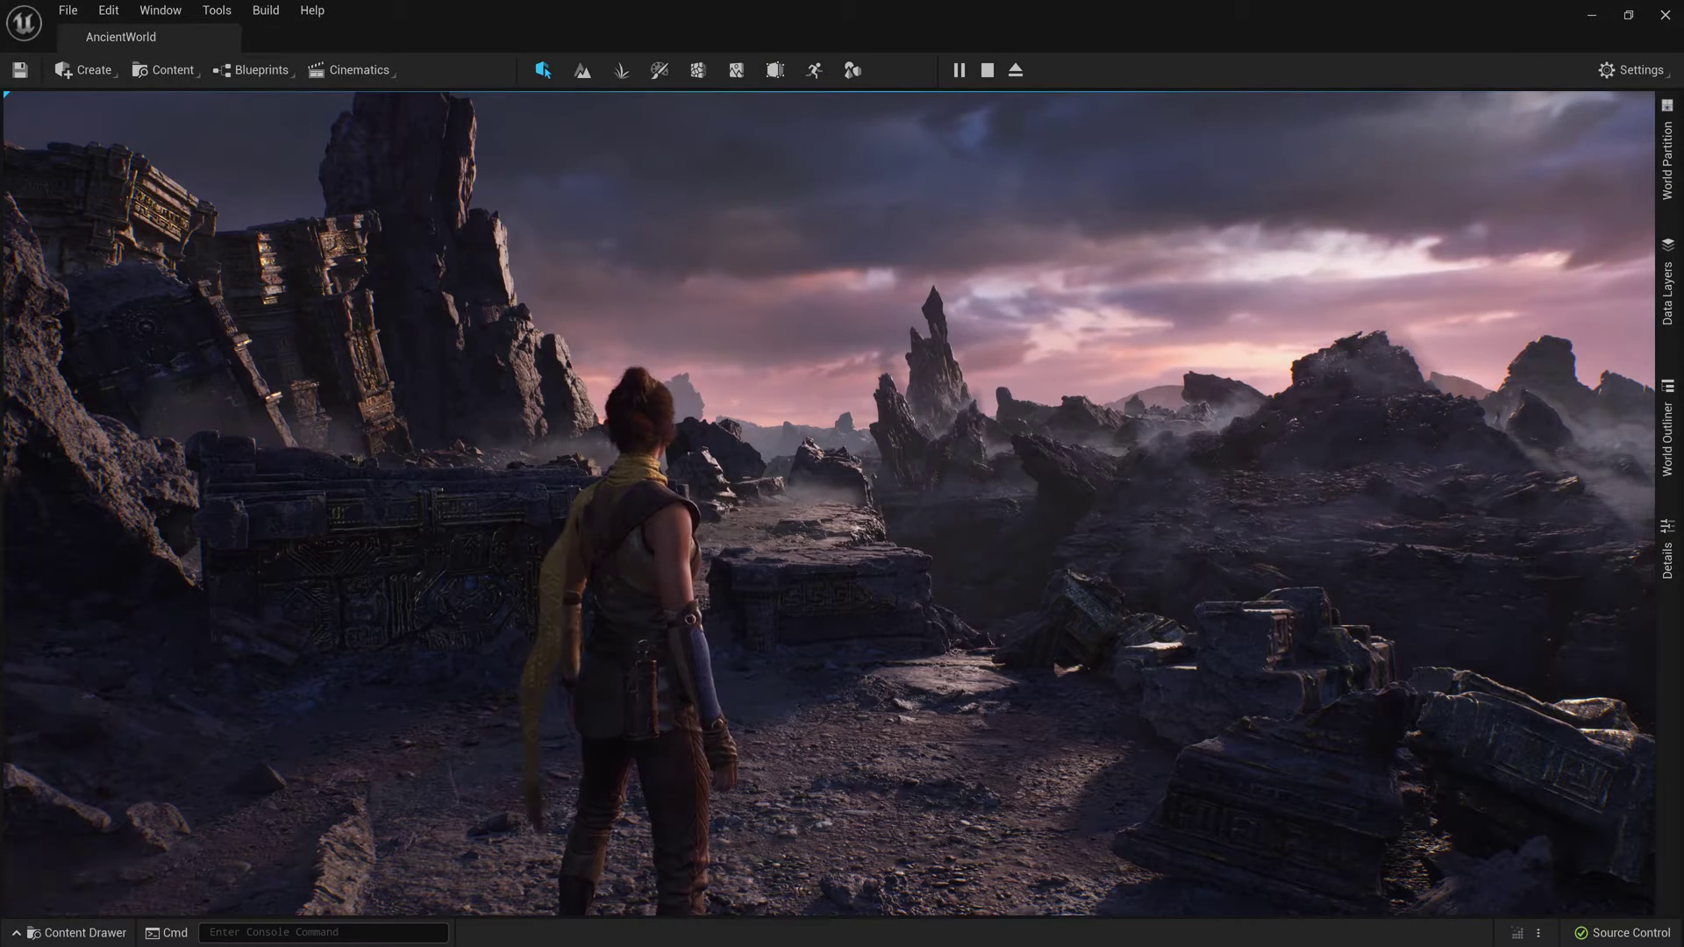
pyautogui.write('w')
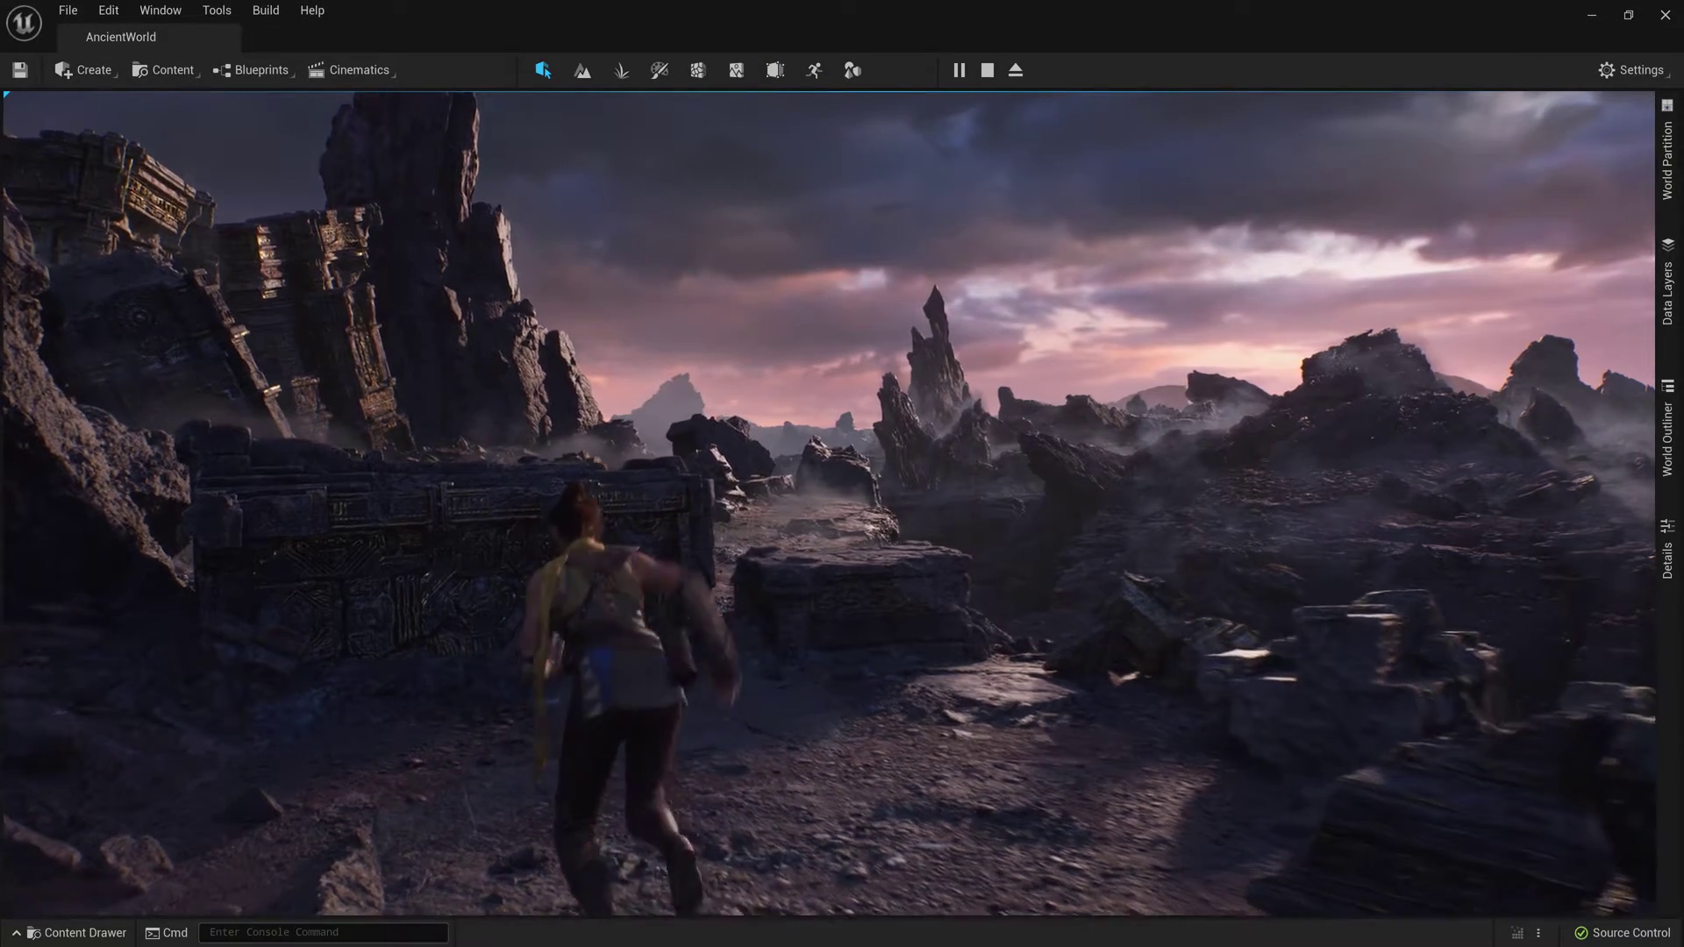
# Vault onto the carved wall and scrub ReachOut_Montage_RM forward to frame 17
pyautogui.press('space')
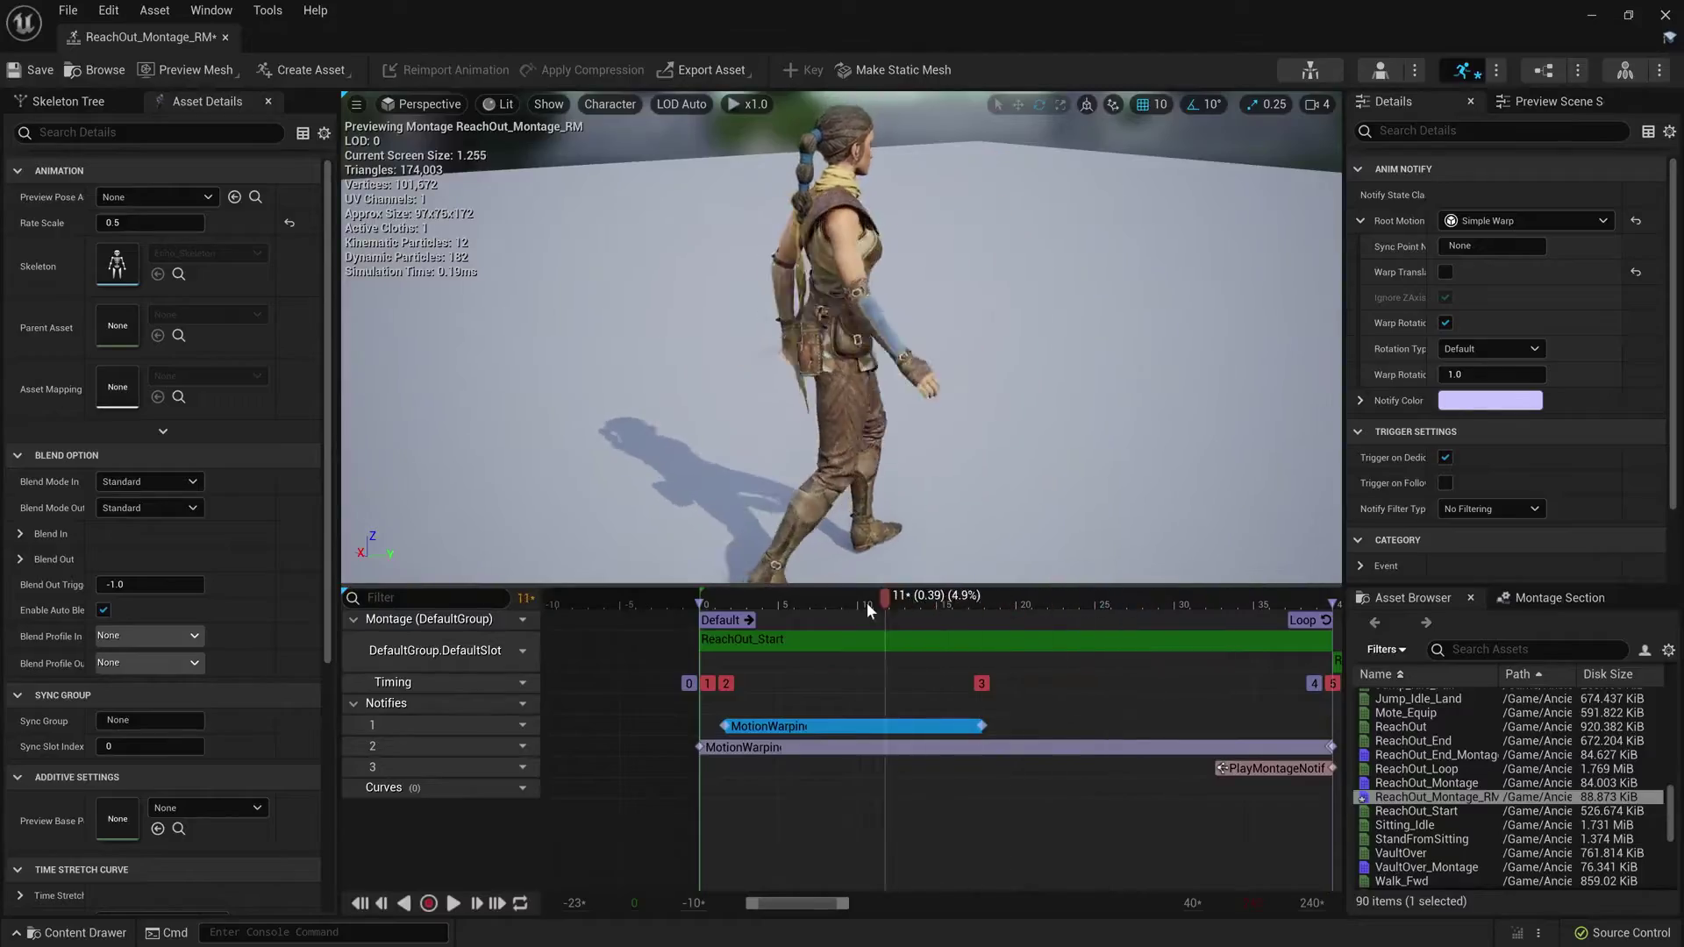
pyautogui.moveTo(868, 604); pyautogui.dragTo(977, 598)
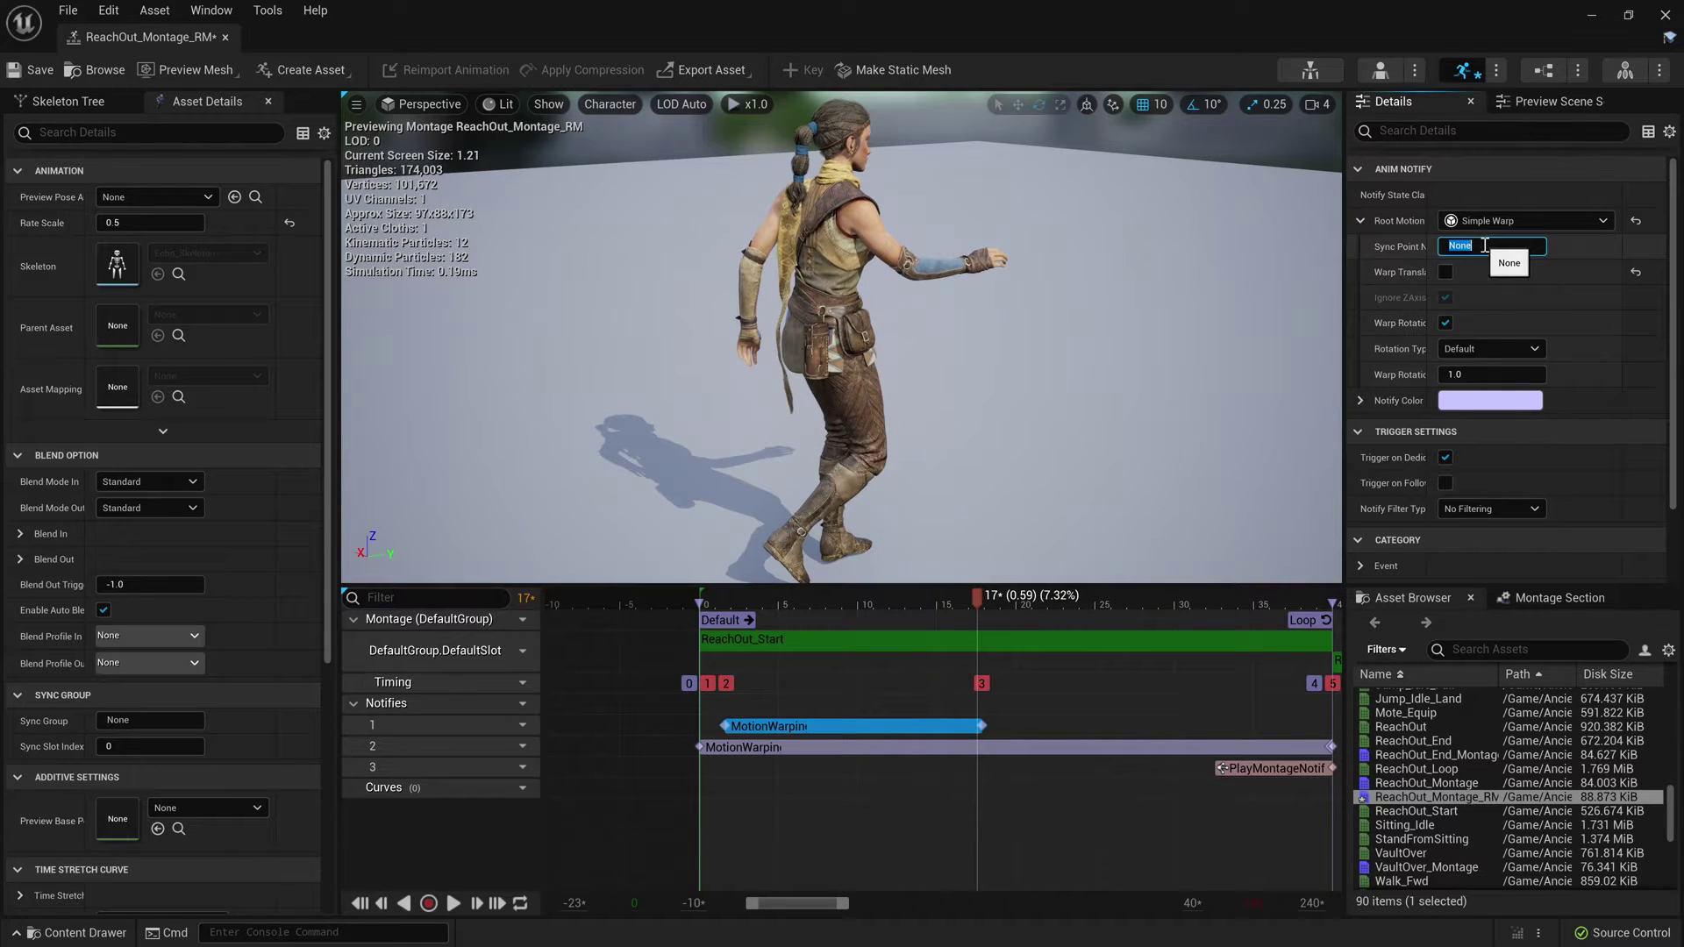
pyautogui.write('Fa')
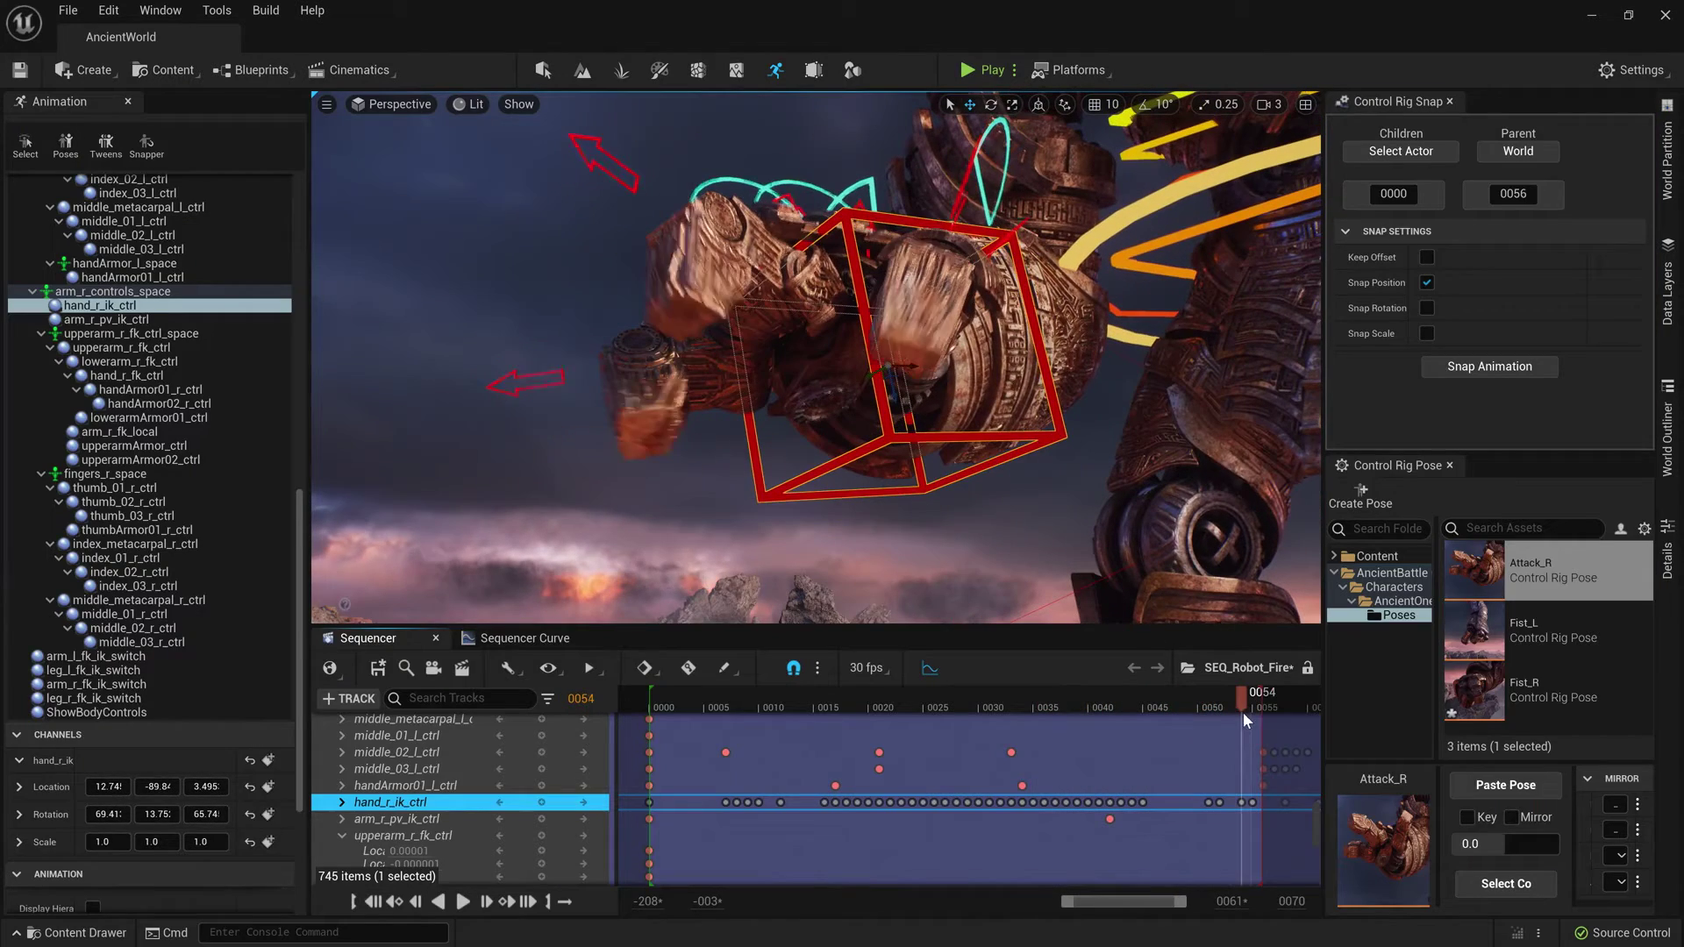
# Select the right hand's finger controls, scrub the hand animation, and open the BP_AncientOne chestplate mesh
pyautogui.click(1495, 887)
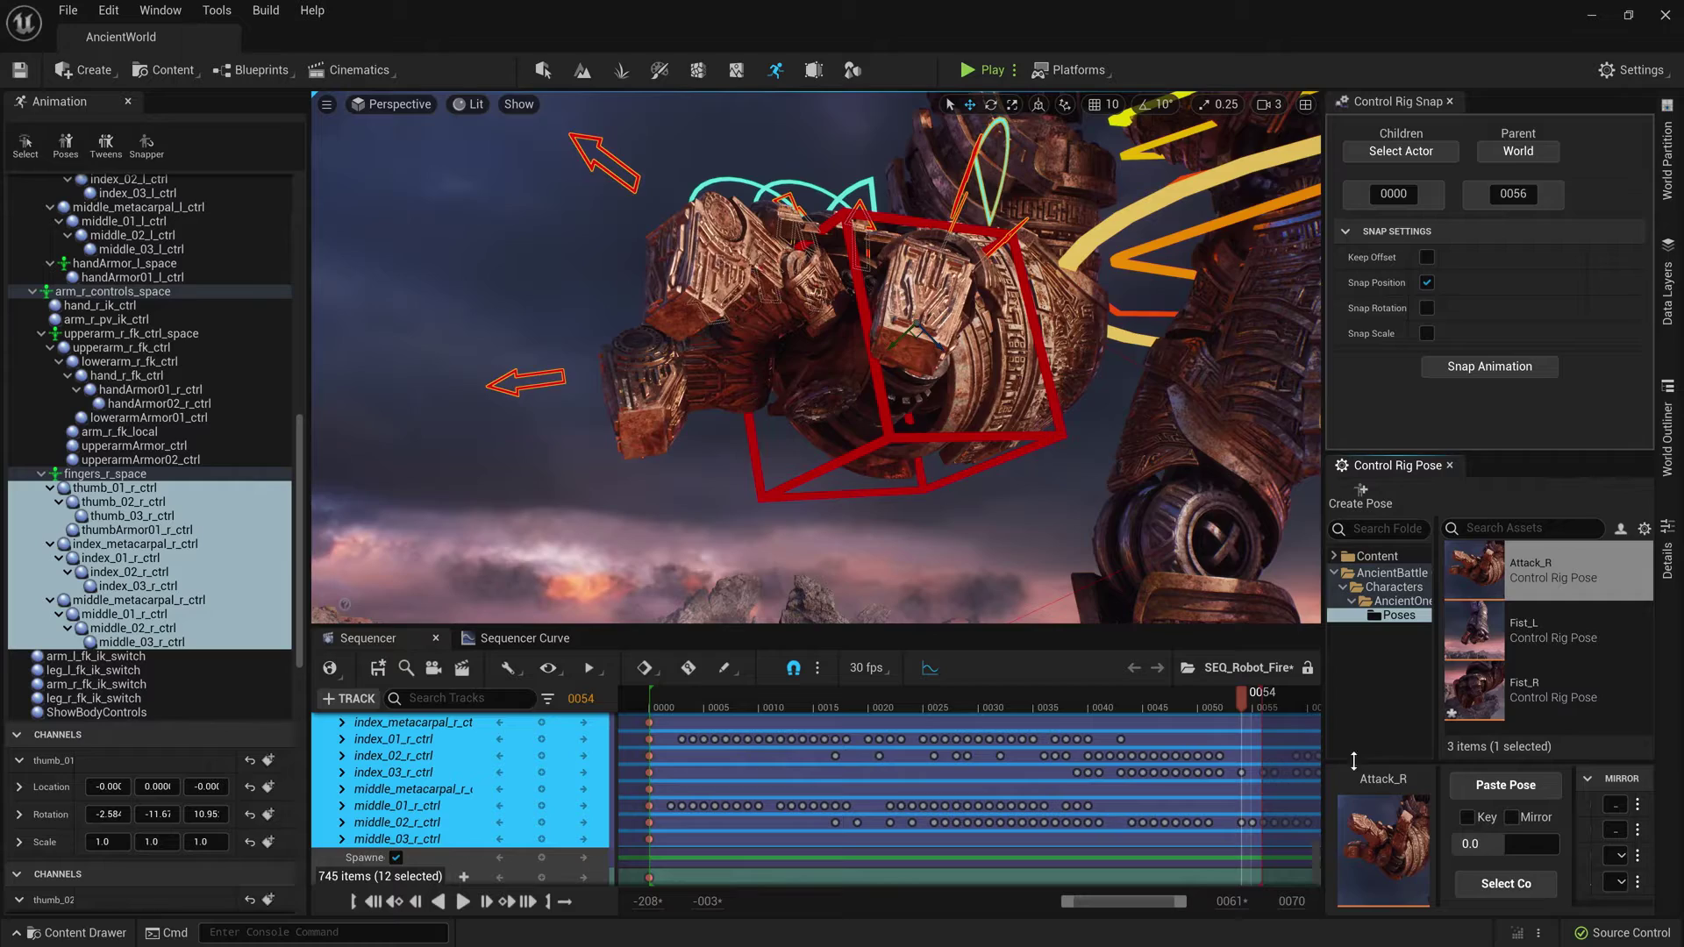
pyautogui.moveTo(1240, 701); pyautogui.dragTo(1236, 698)
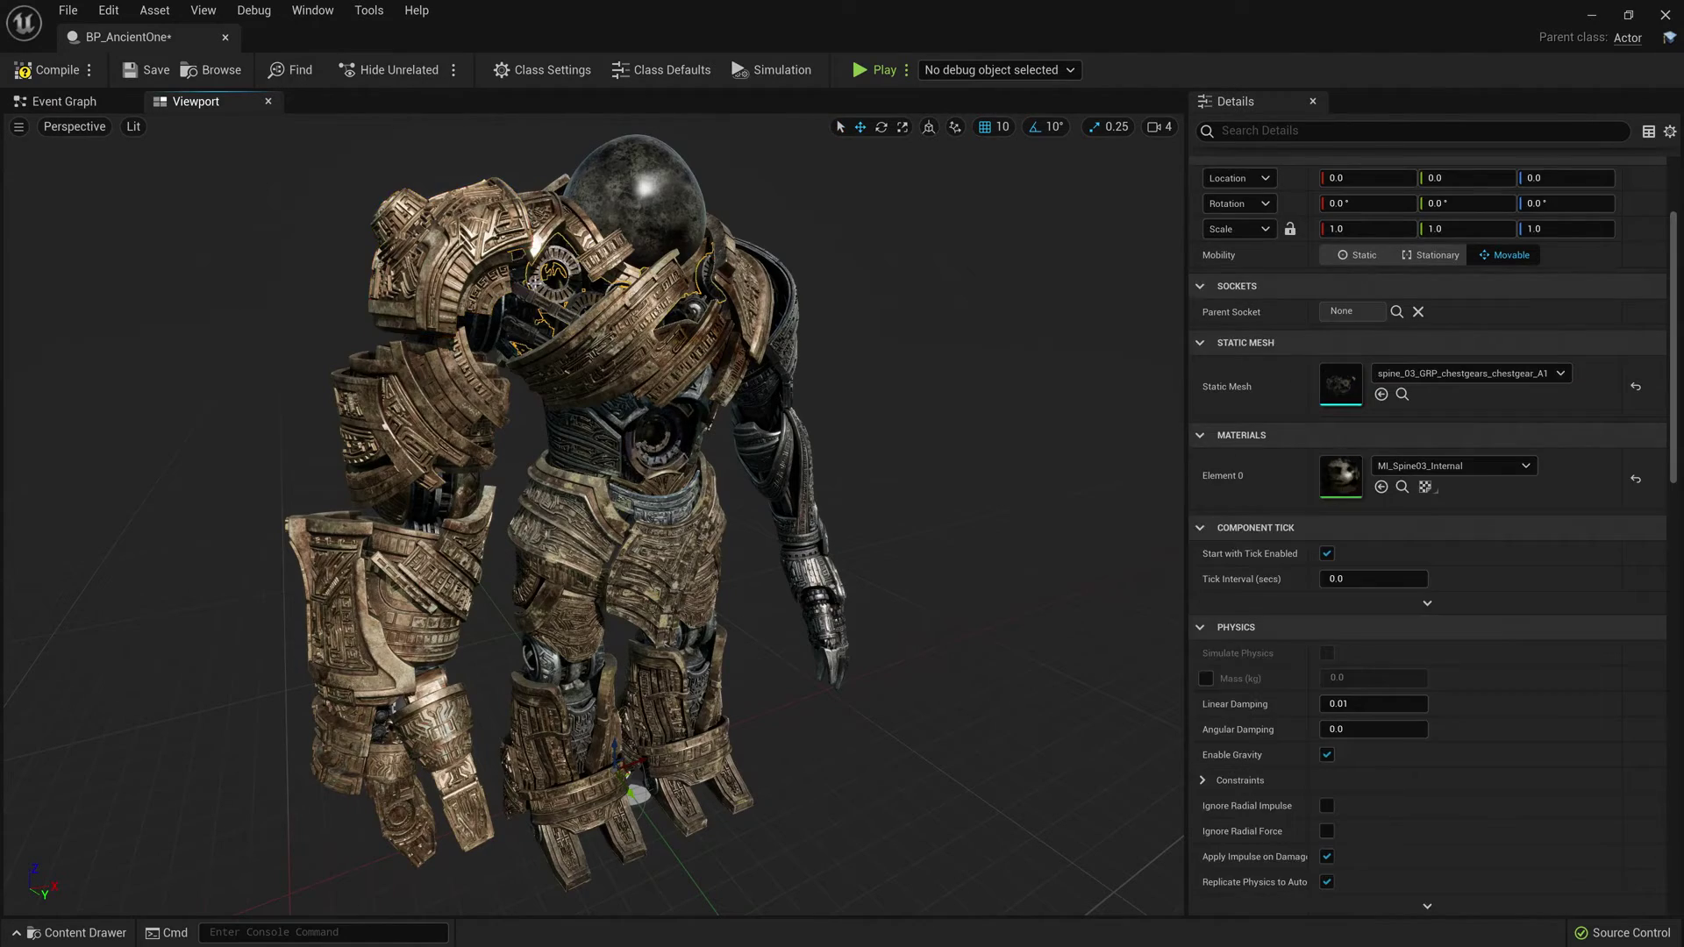
pyautogui.click(1401, 395)
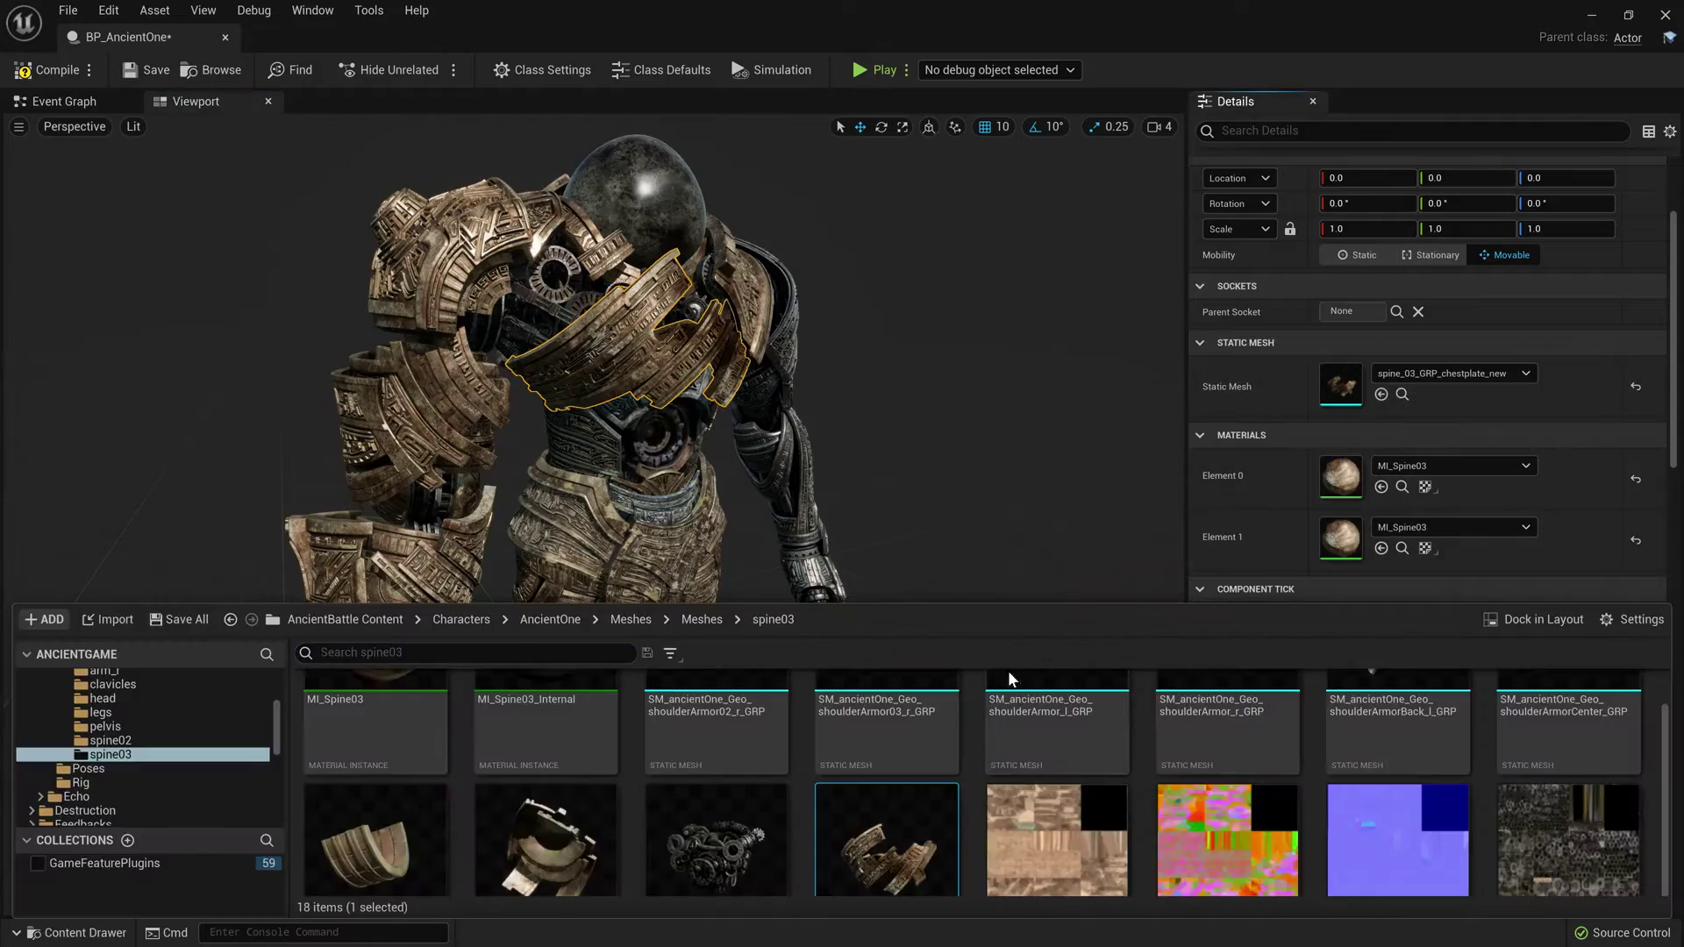
pyautogui.doubleClick(899, 813)
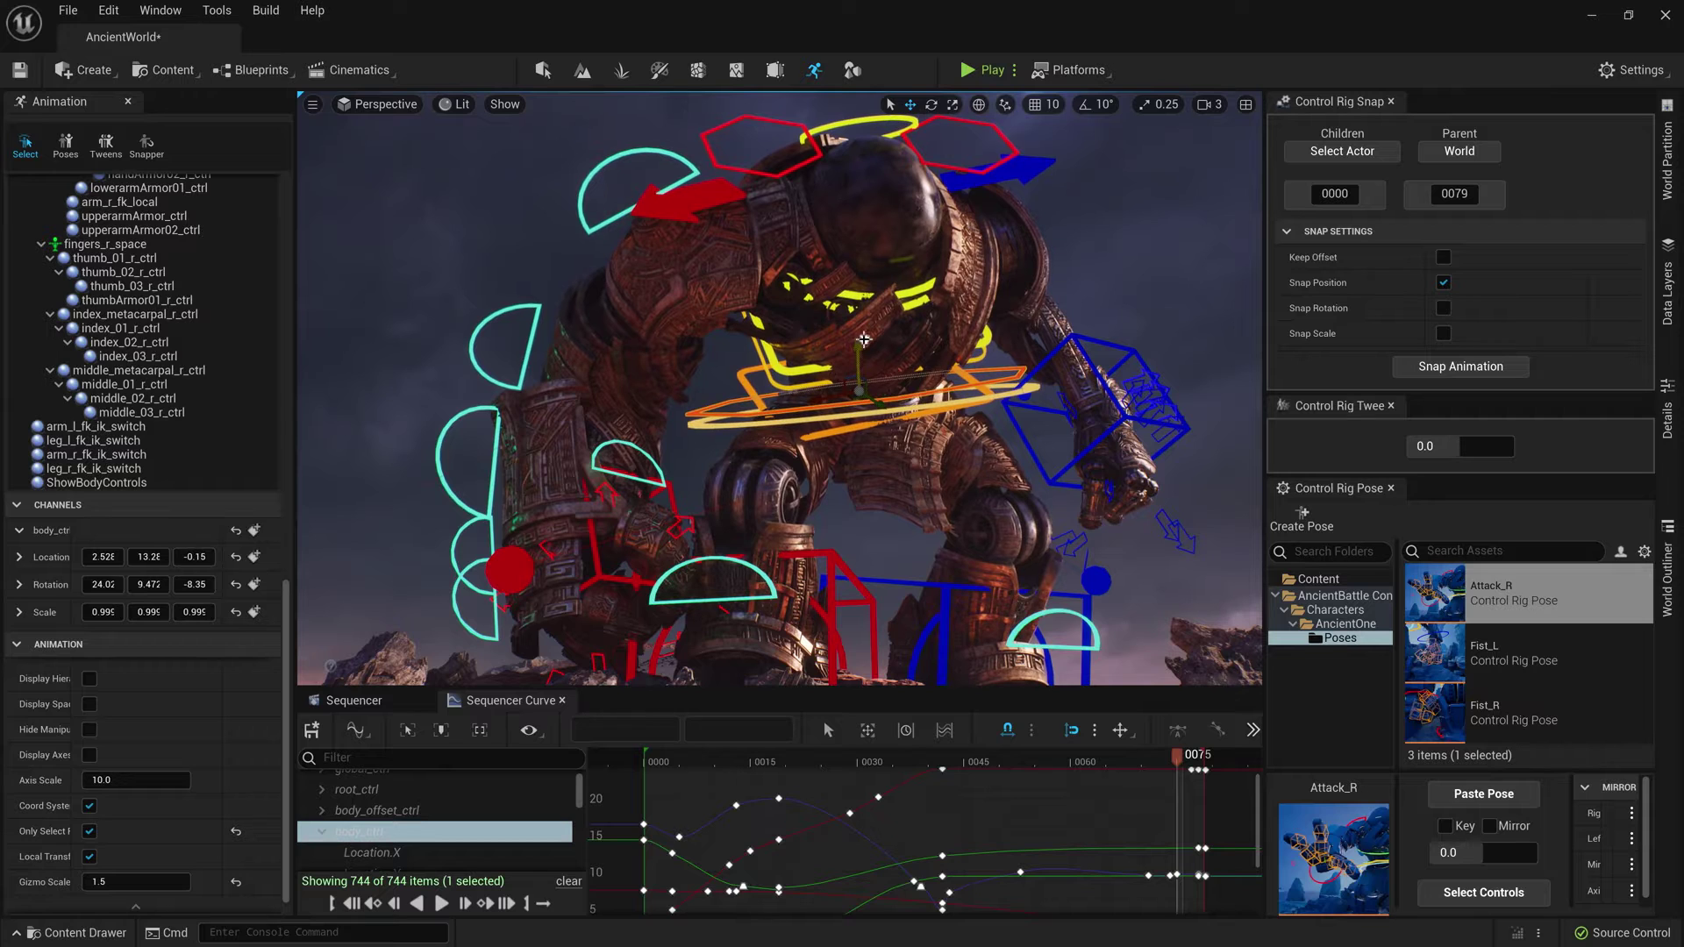
# Rotate body_ctrl, select hand_r_ik_ctrl, and play the animation from frame 26 to 65
pyautogui.moveTo(925, 382); pyautogui.dragTo(855, 390)
pyautogui.click(599, 533)
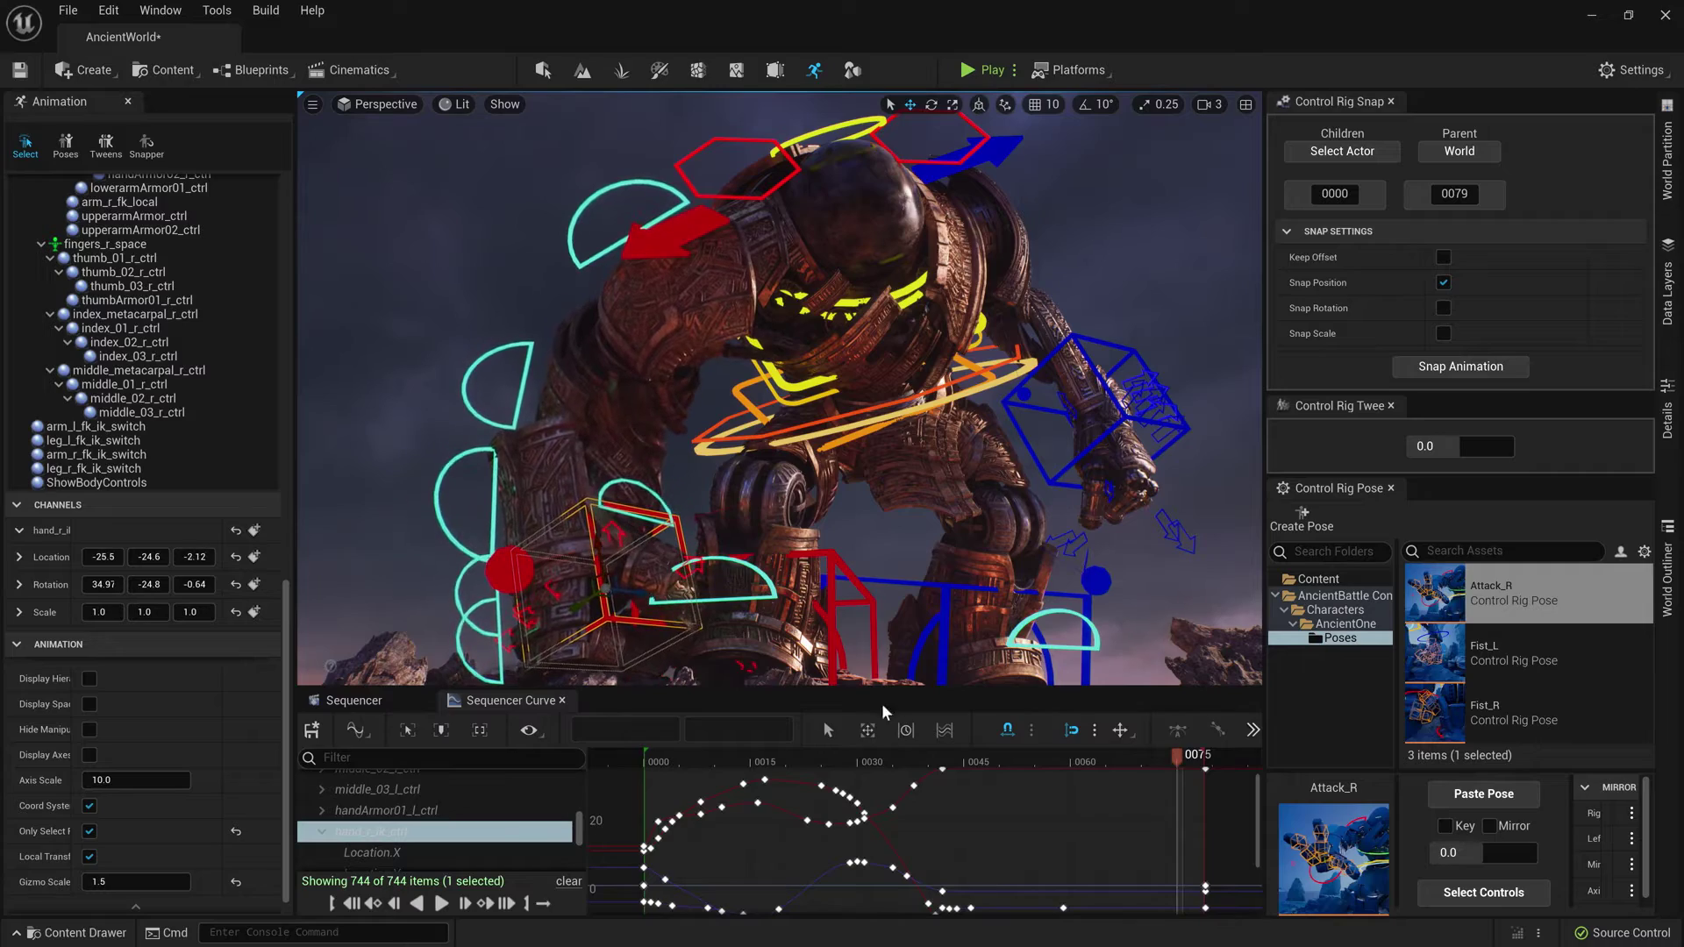
pyautogui.click(824, 758)
pyautogui.moveTo(815, 749); pyautogui.dragTo(1110, 805)
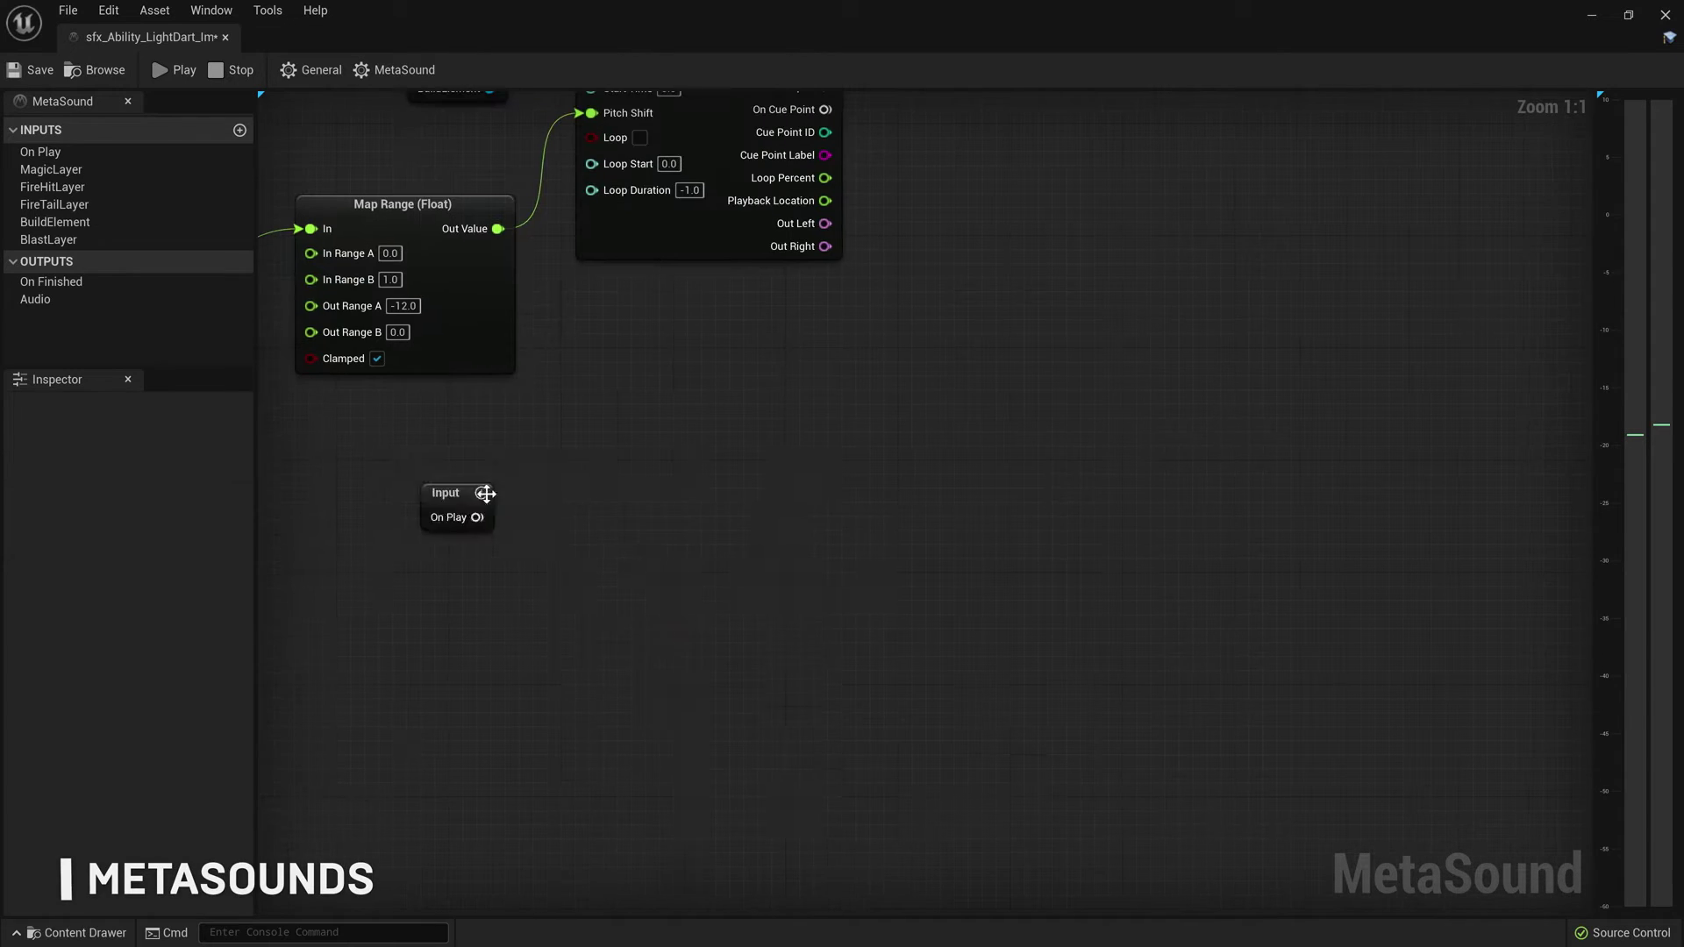
# Add an Envelope node triggered by On Play and audition the light dart sound
pyautogui.moveTo(573, 497); pyautogui.dragTo(573, 498)
pyautogui.click(640, 472)
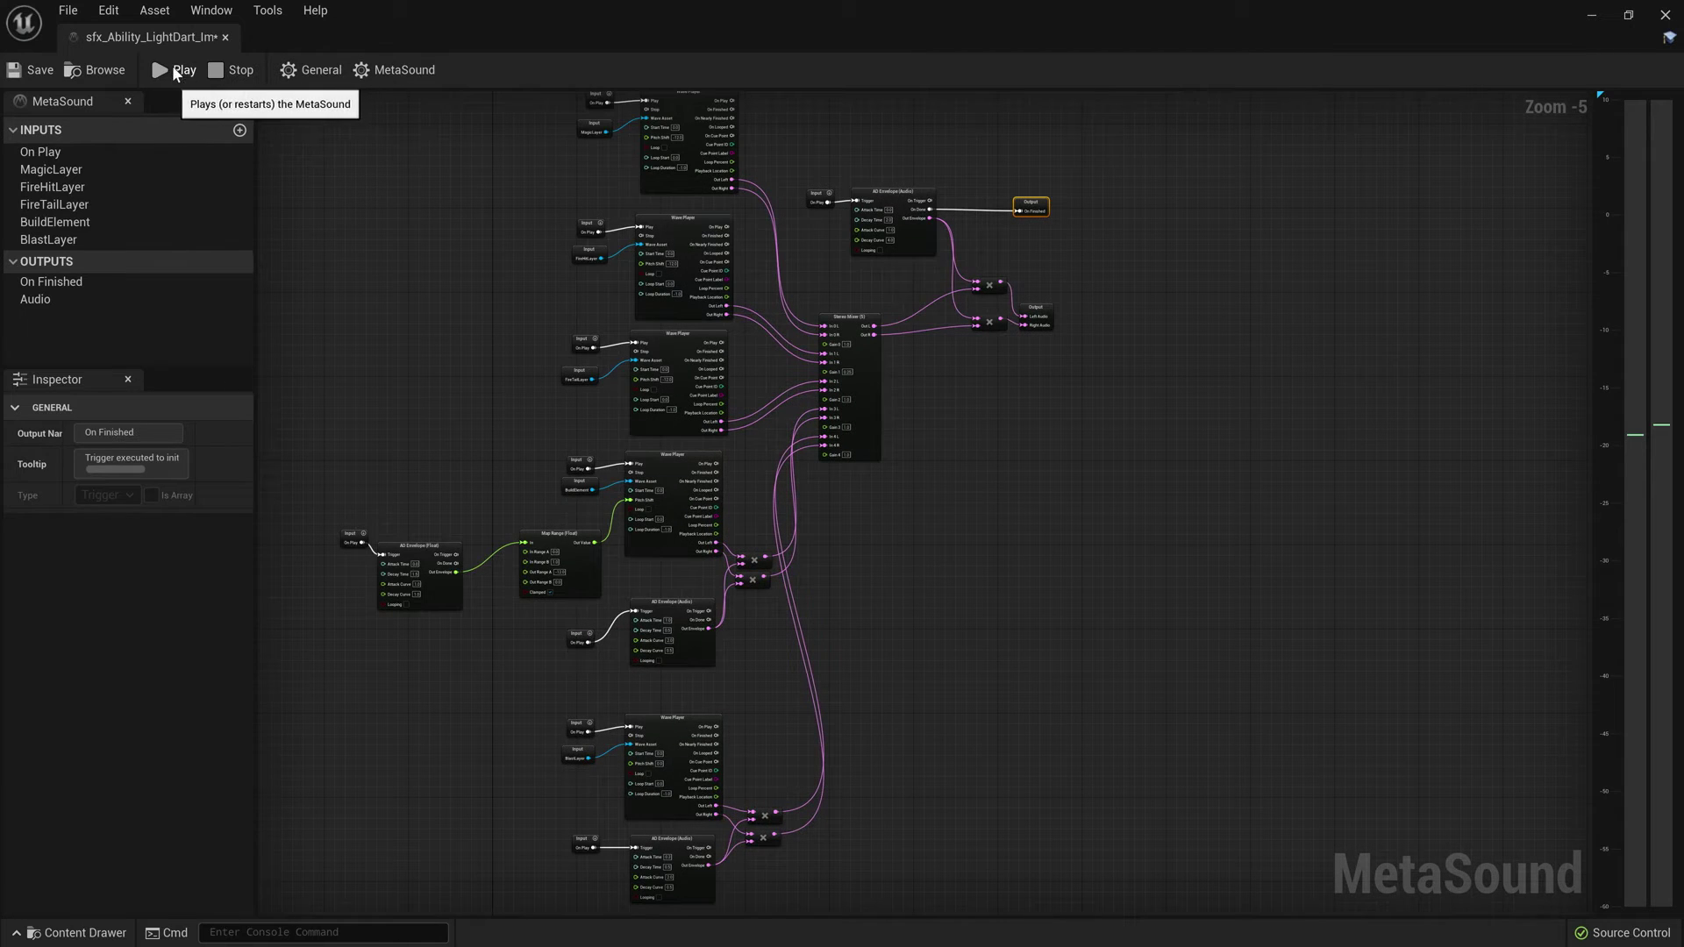
pyautogui.click(172, 65)
# Open the sfx_Golem_RobotBlast MetaSound from the Content Drawer
pyautogui.hotkey('ctrl', 'space')
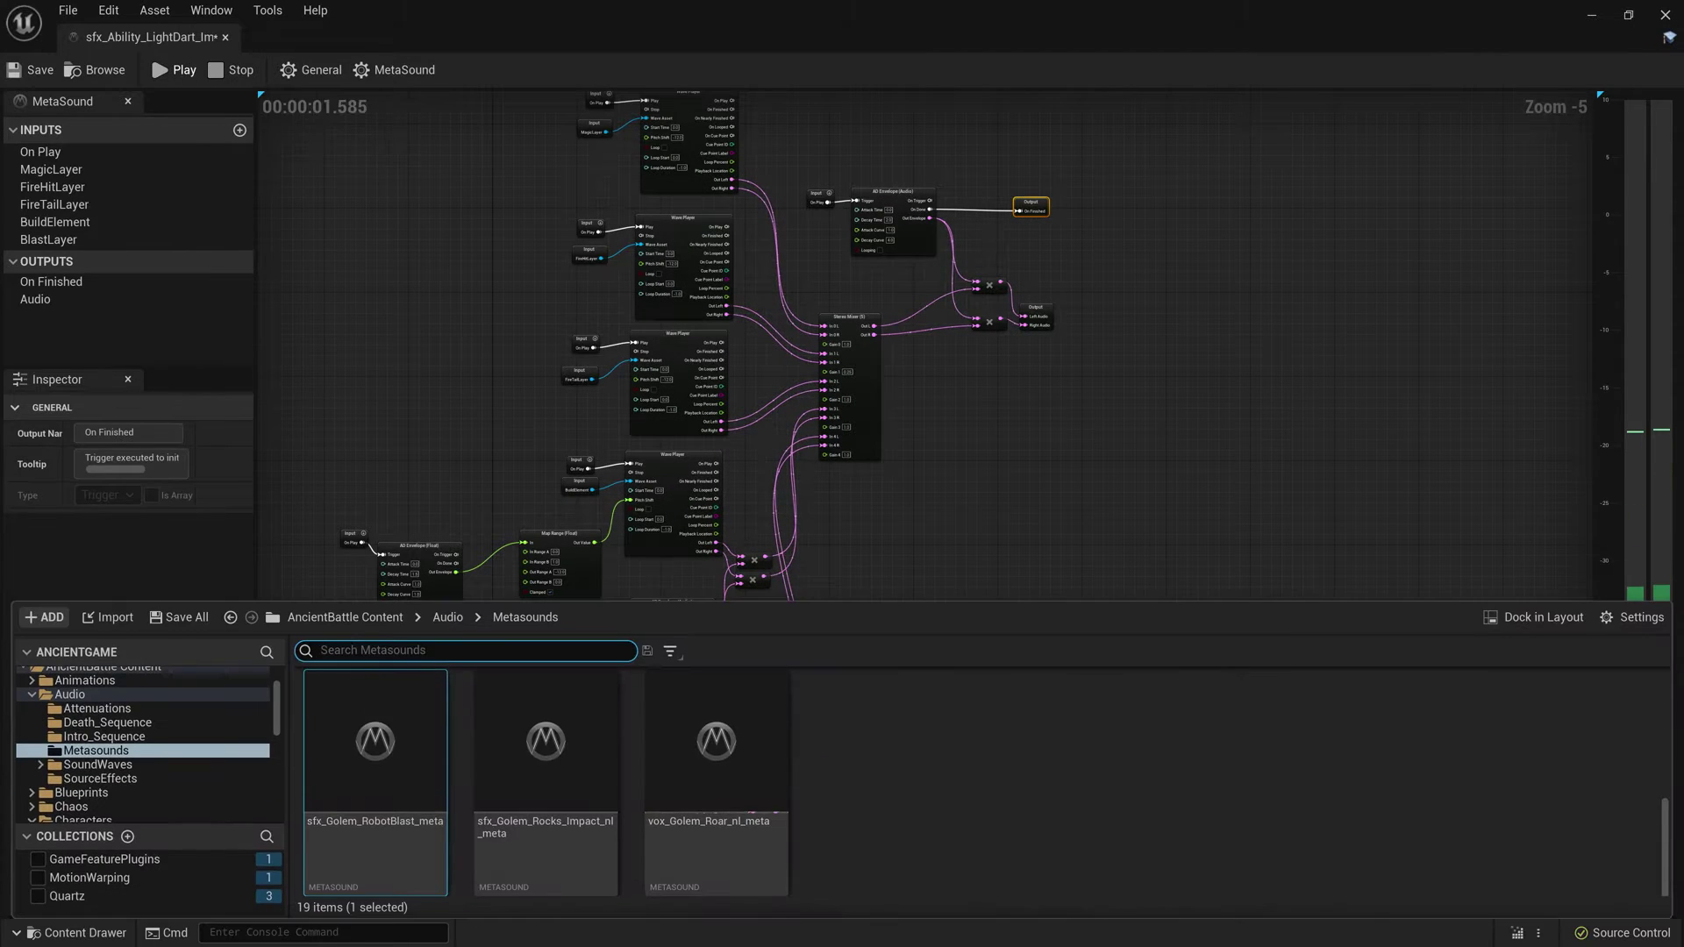
pyautogui.doubleClick(368, 776)
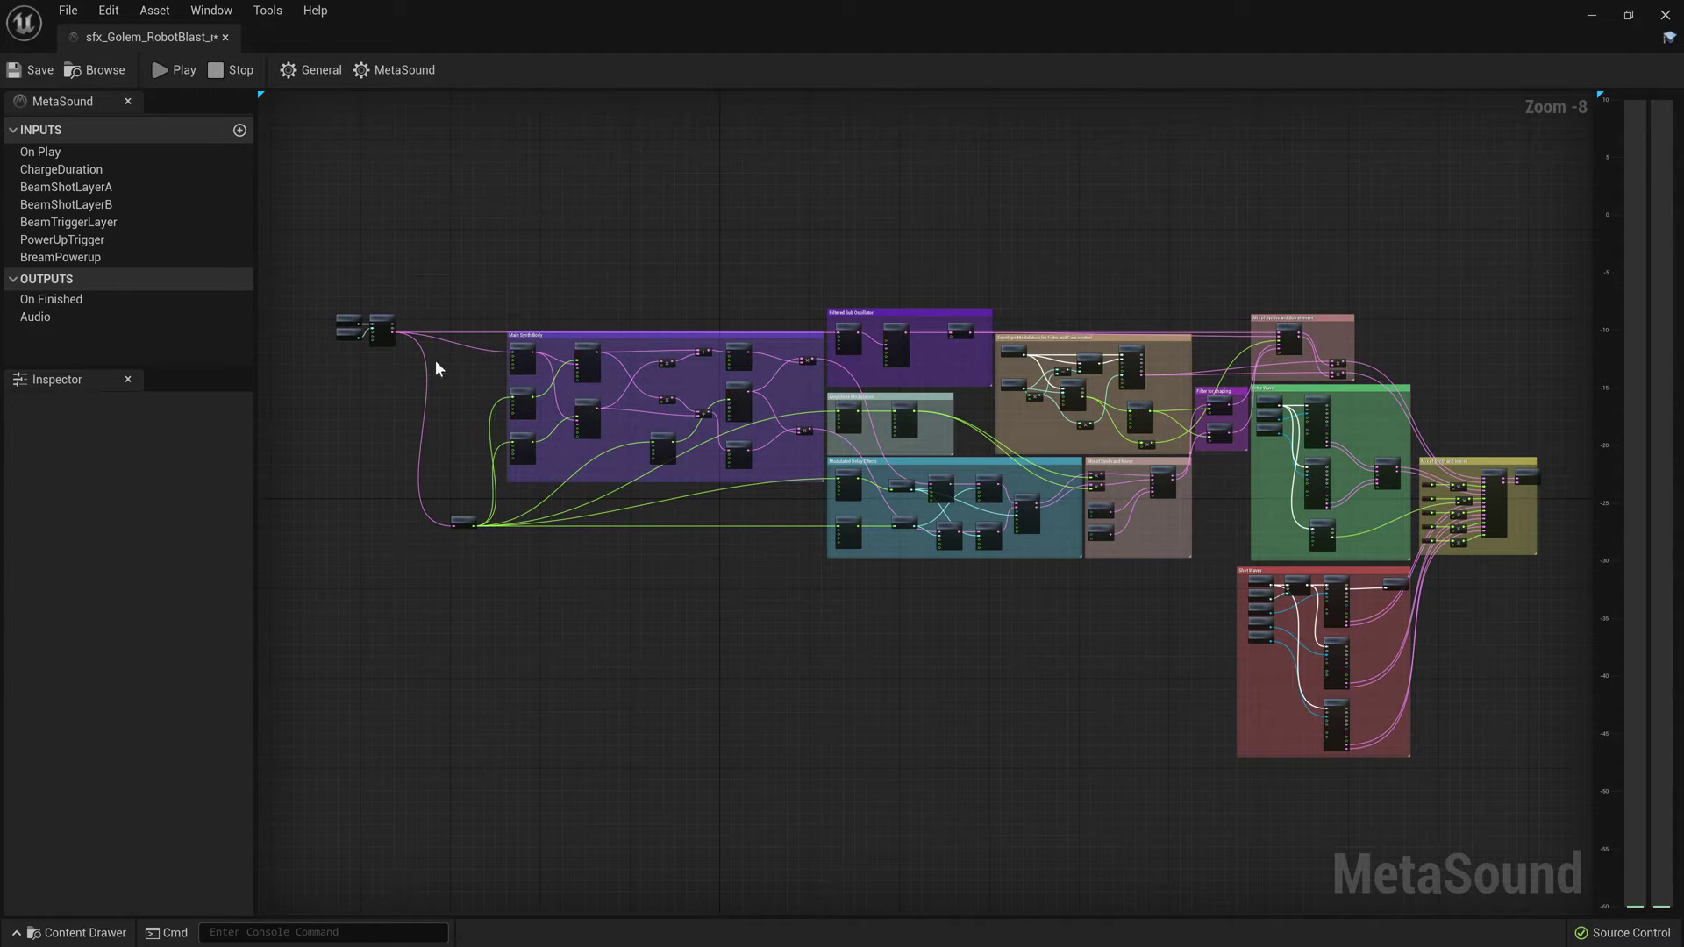
pyautogui.scroll(2, 653, 409)
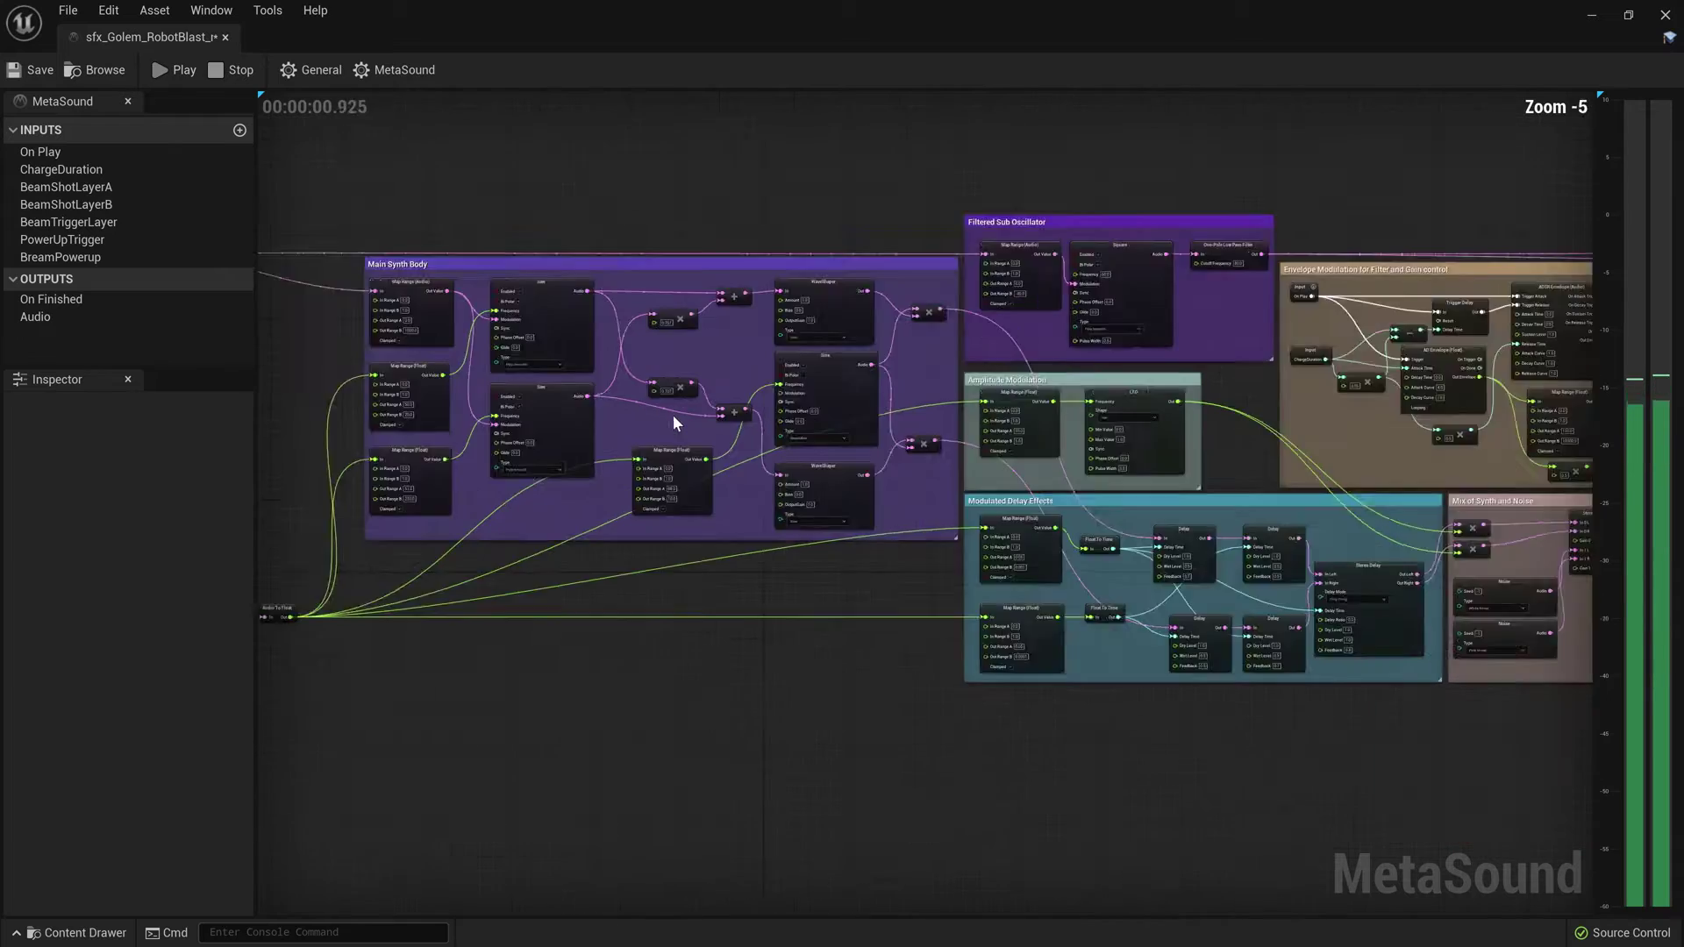
pyautogui.scroll(4, 672, 415)
# Pan to the Mix of Synth and Waves group and preview the robot blast sound
pyautogui.moveTo(803, 302)
pyautogui.mouseDown(button='right')
pyautogui.moveTo(741, 303)
pyautogui.moveTo(659, 354)
pyautogui.mouseUp(button='right')
pyautogui.moveTo(1152, 454)
pyautogui.mouseDown(button='right')
pyautogui.moveTo(647, 395)
pyautogui.moveTo(377, 399)
pyautogui.mouseUp(button='right')
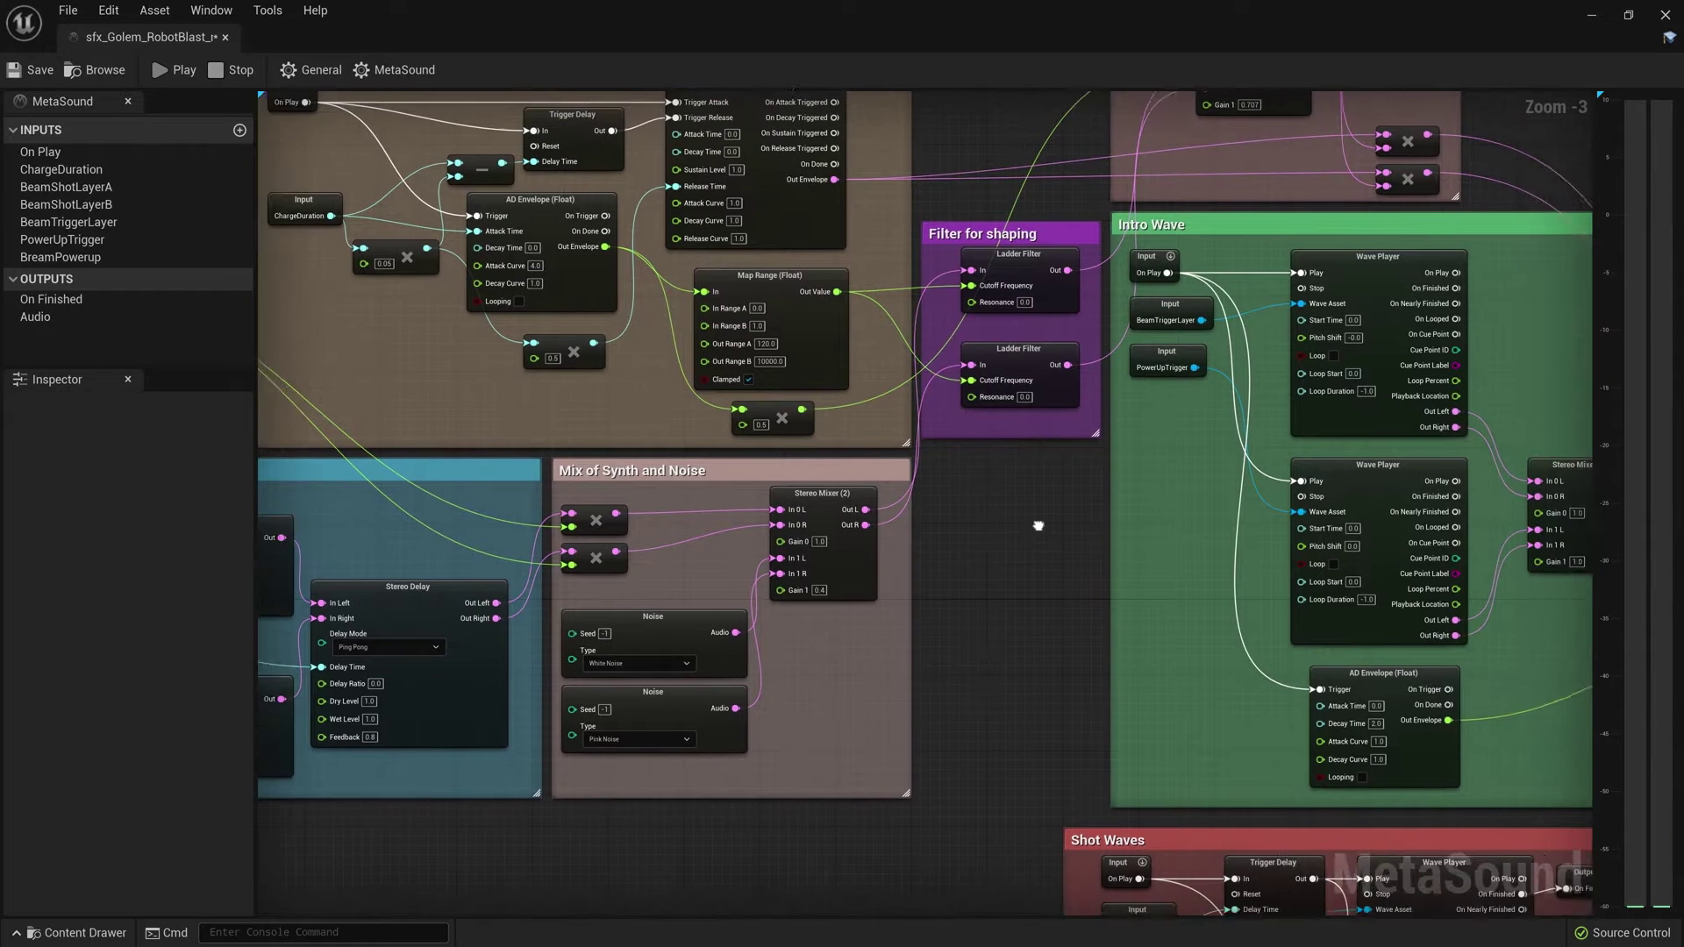
pyautogui.moveTo(1030, 534)
pyautogui.mouseDown(button='right')
pyautogui.moveTo(644, 478)
pyautogui.moveTo(302, 395)
pyautogui.mouseUp(button='right')
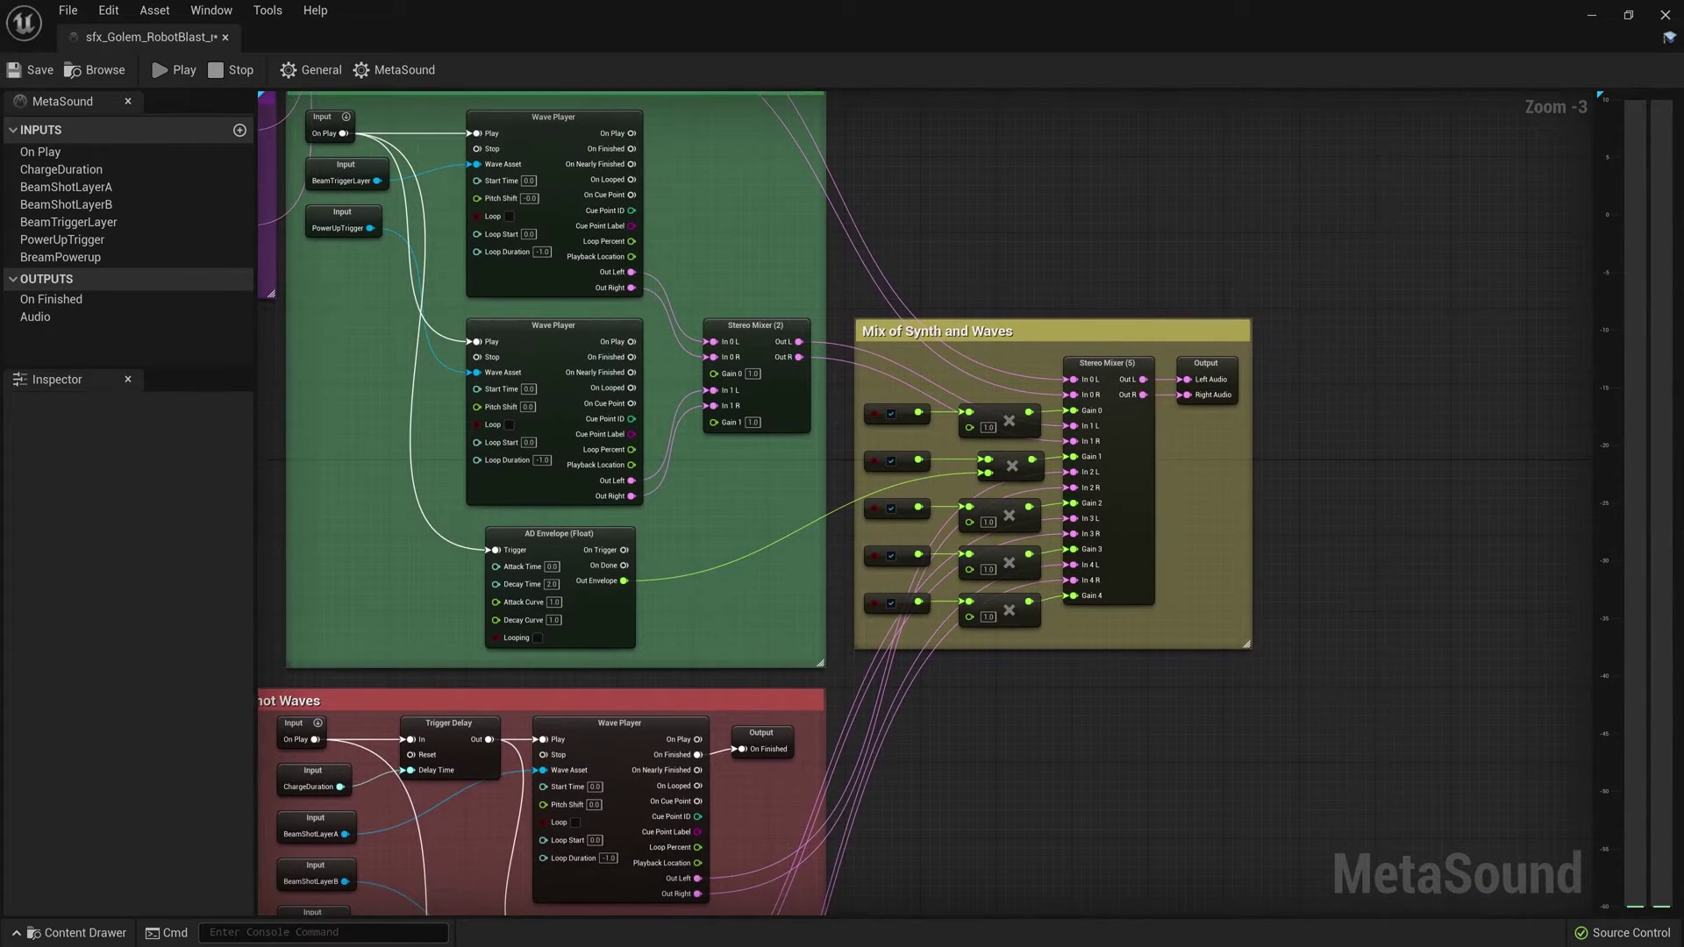
pyautogui.moveTo(918, 406); pyautogui.dragTo(884, 392, button='right')
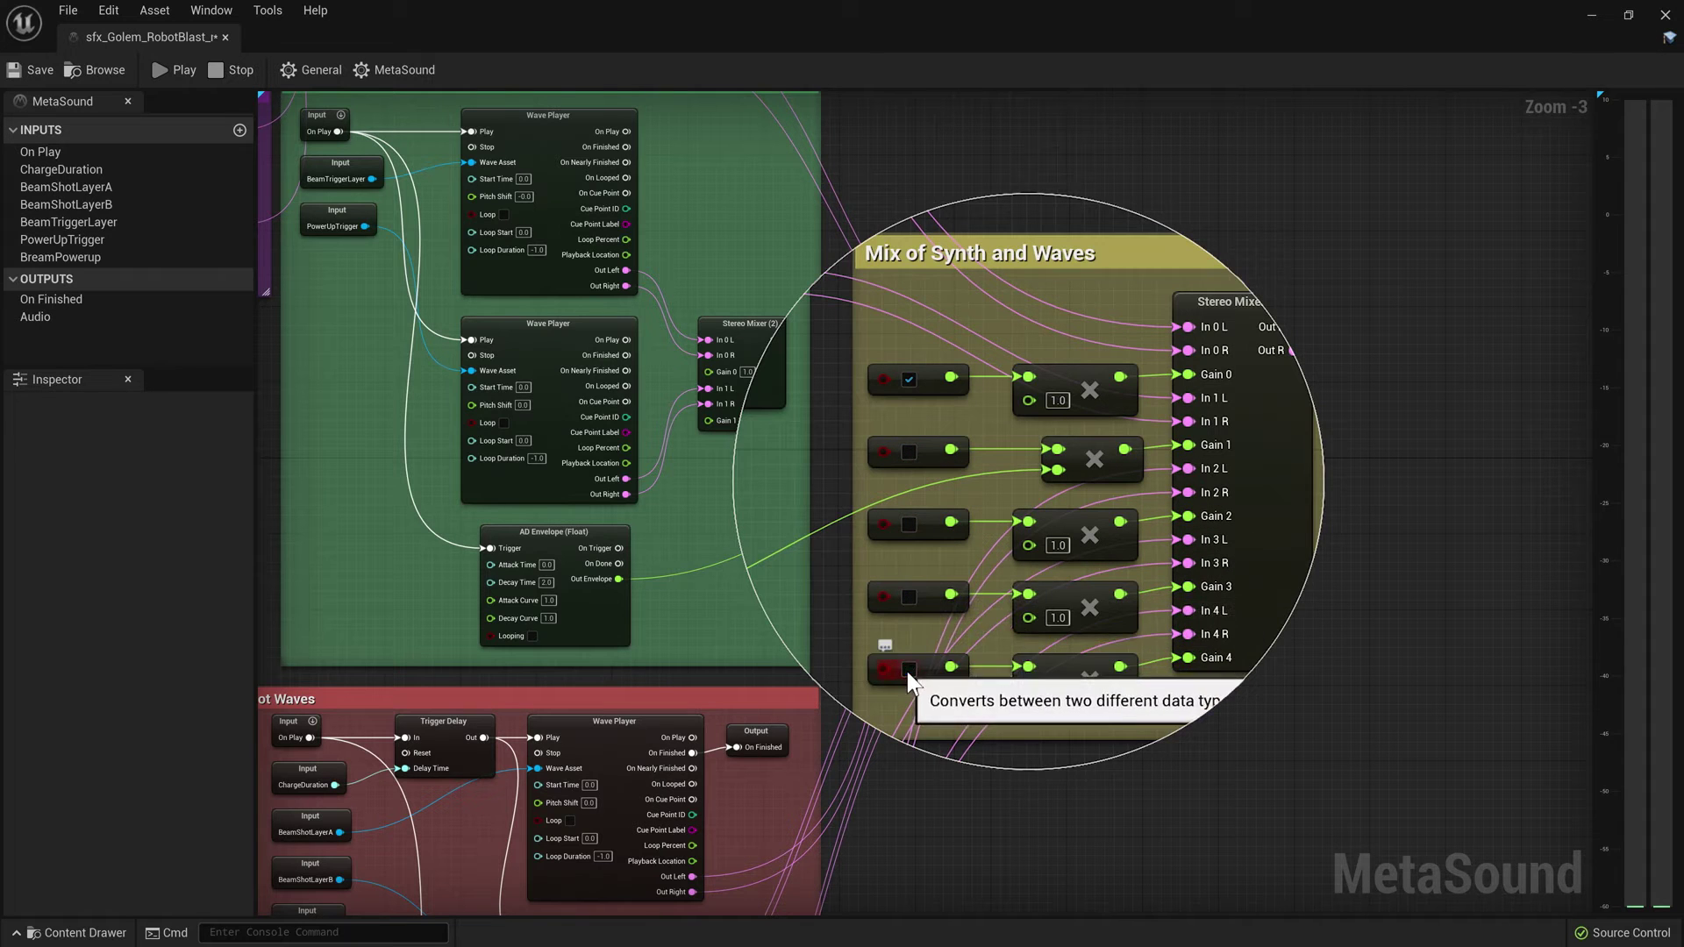
pyautogui.click(166, 64)
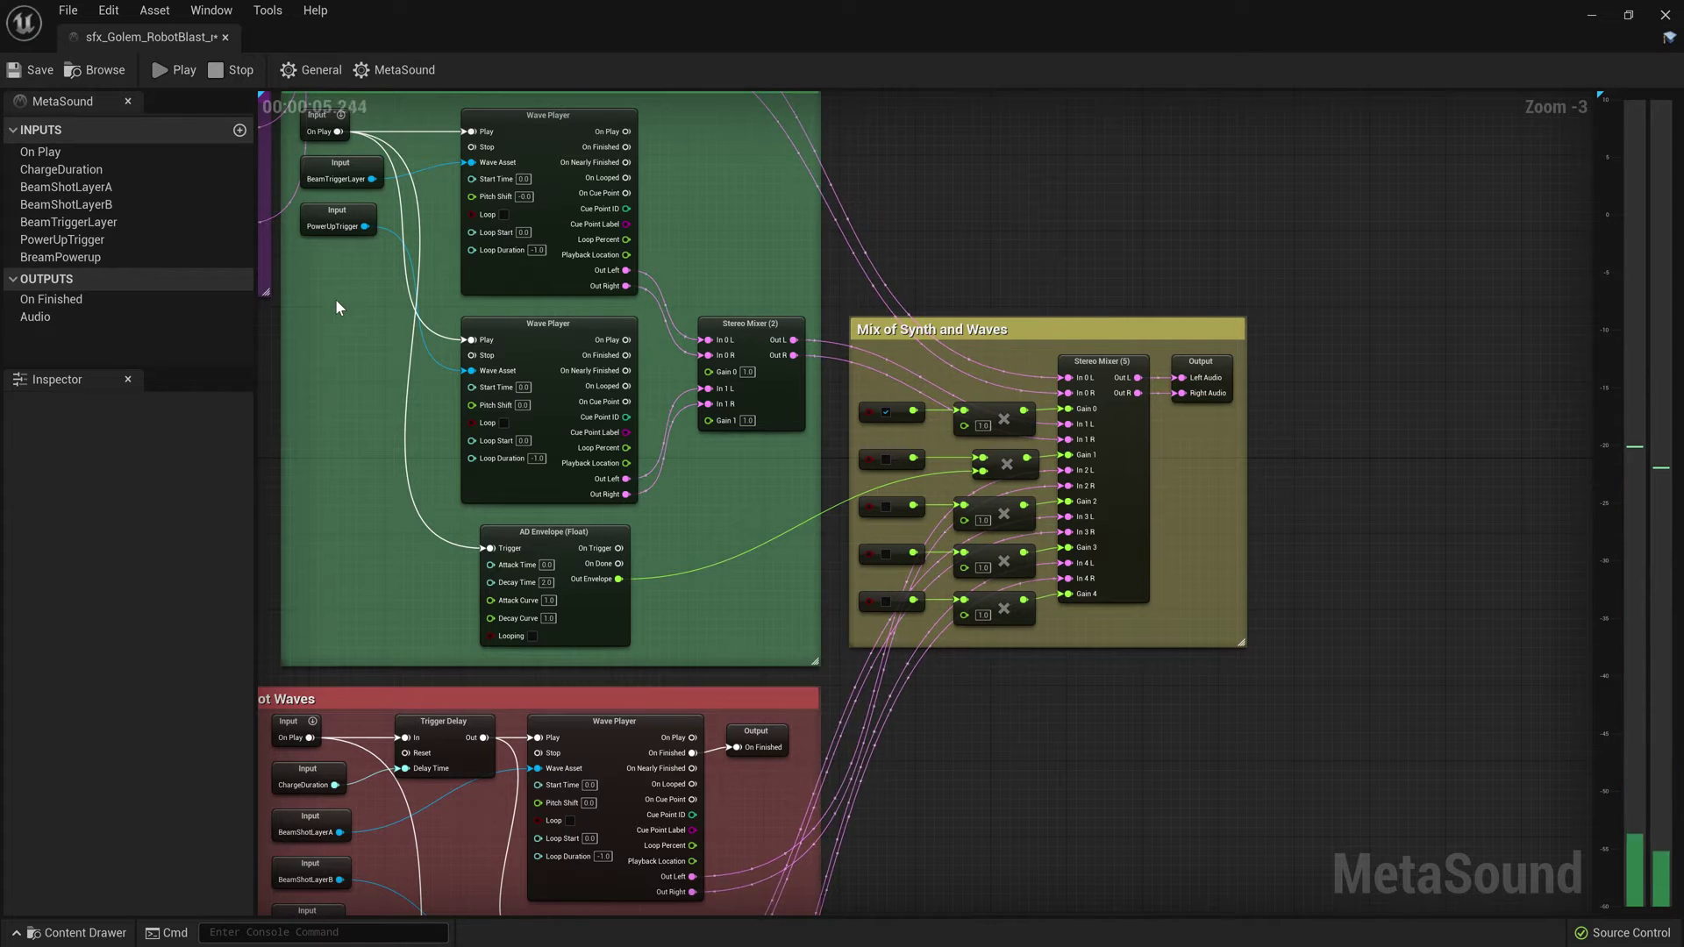
# Survey the filter, delay, noise, Main Synth Body and amplitude modulation groups of the graph
pyautogui.moveTo(335, 302); pyautogui.dragTo(1442, 436, button='right')
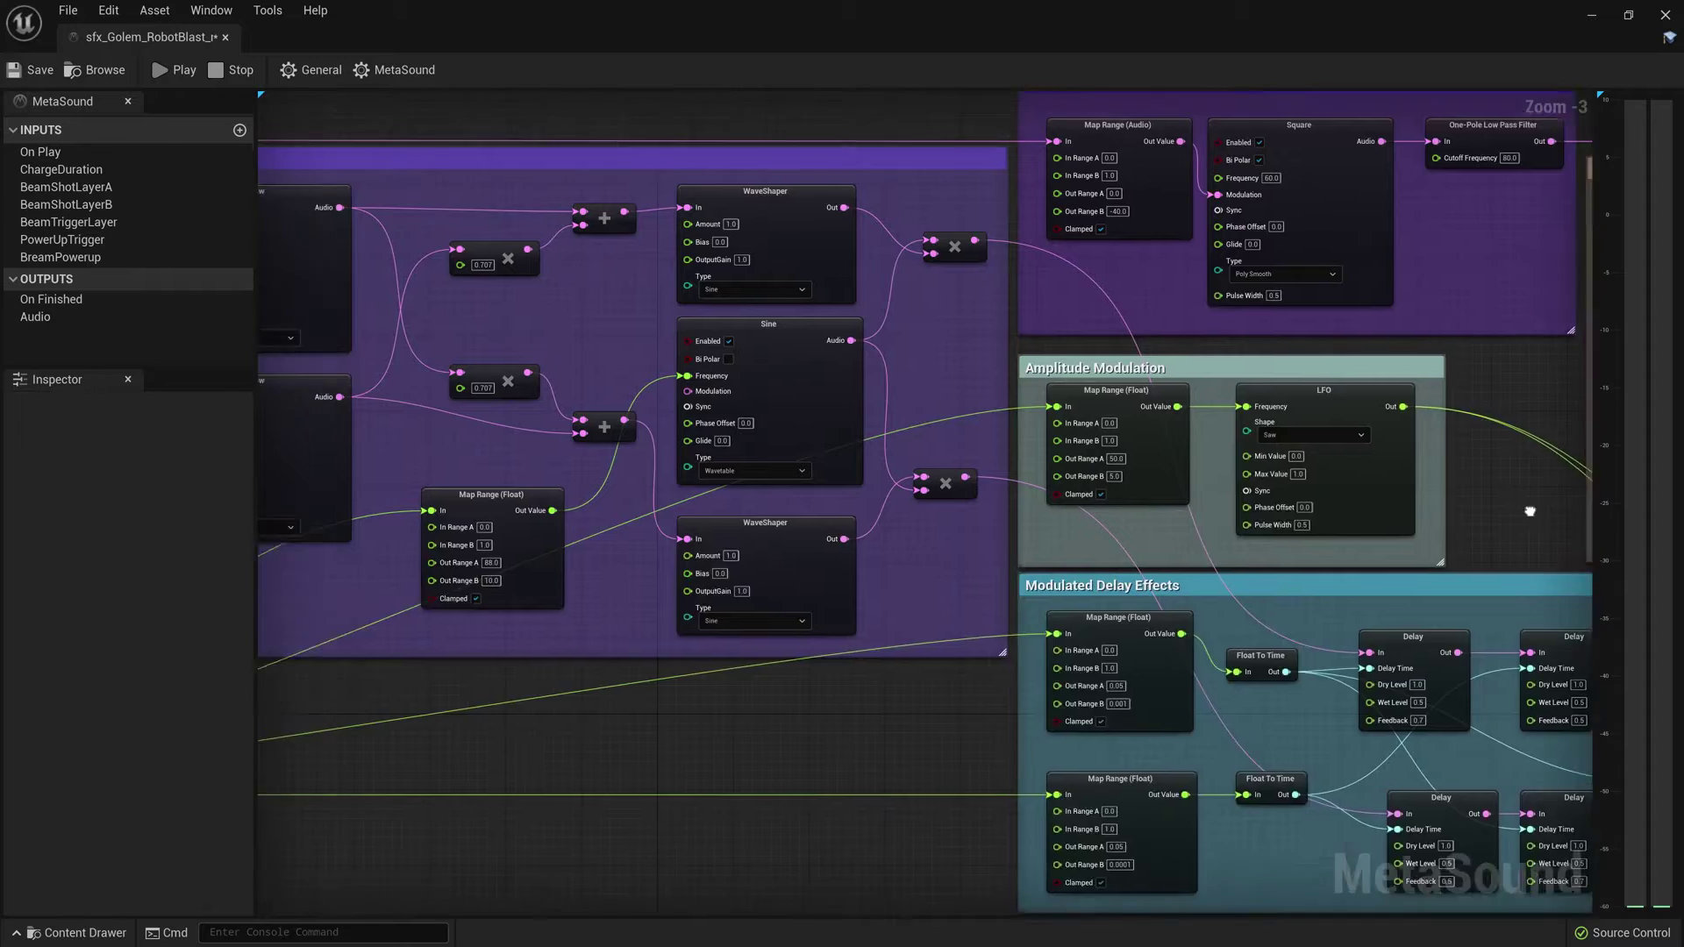
pyautogui.moveTo(598, 400); pyautogui.dragTo(1132, 554, button='right')
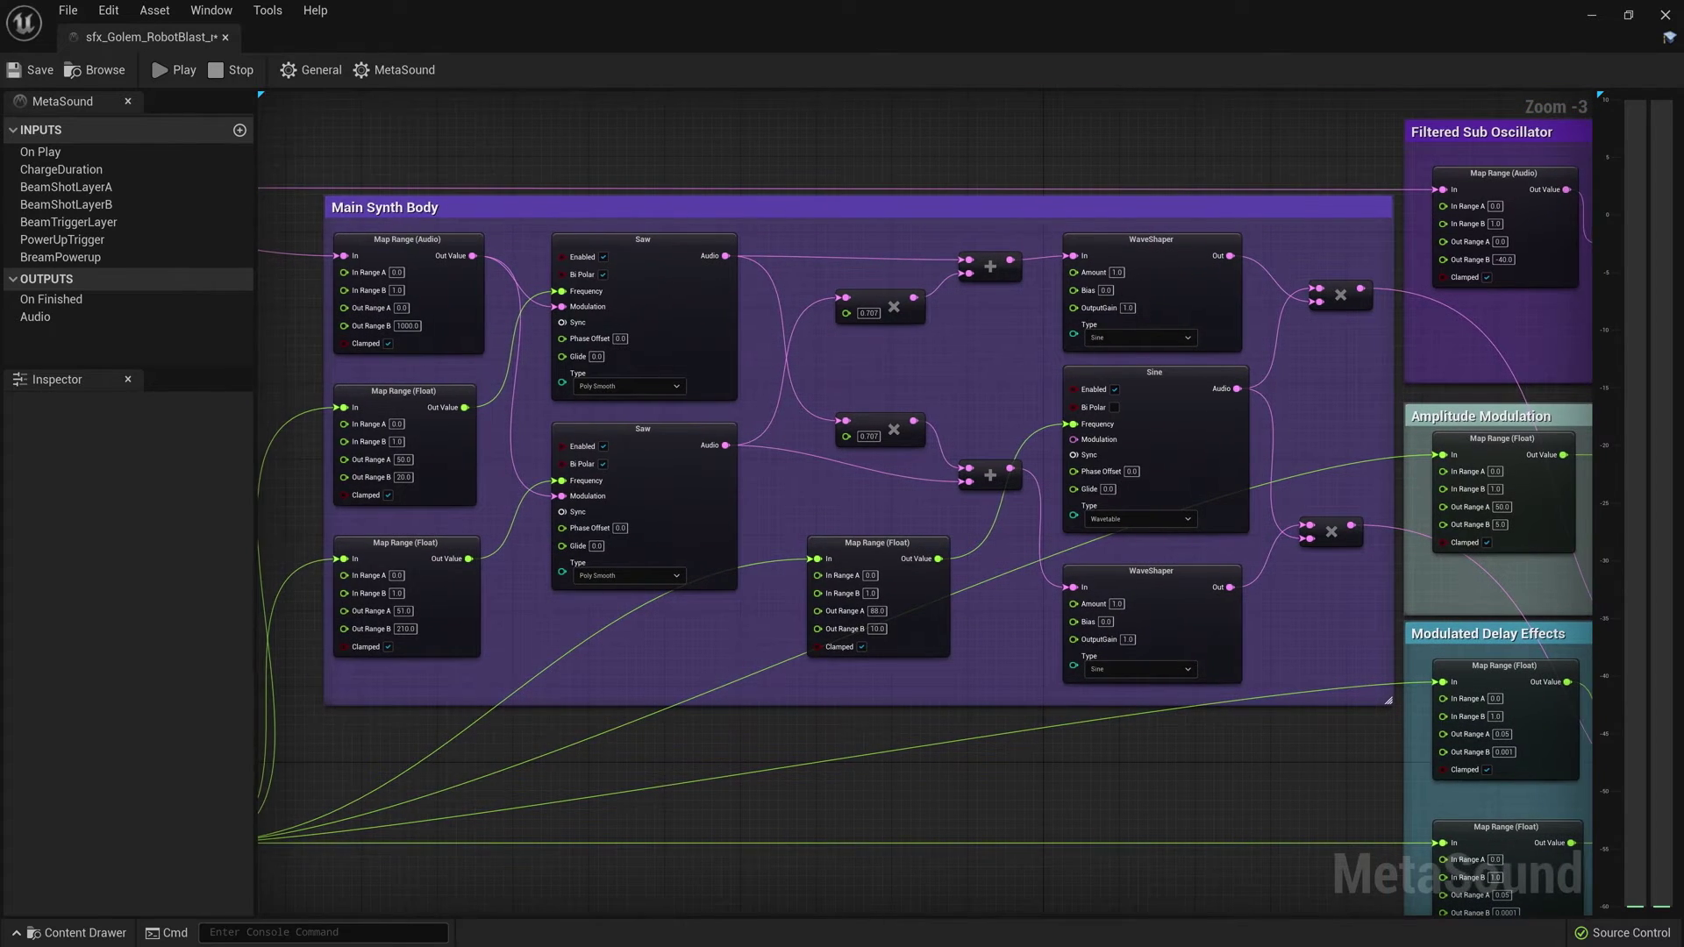
pyautogui.moveTo(1565, 501); pyautogui.dragTo(806, 406, button='right')
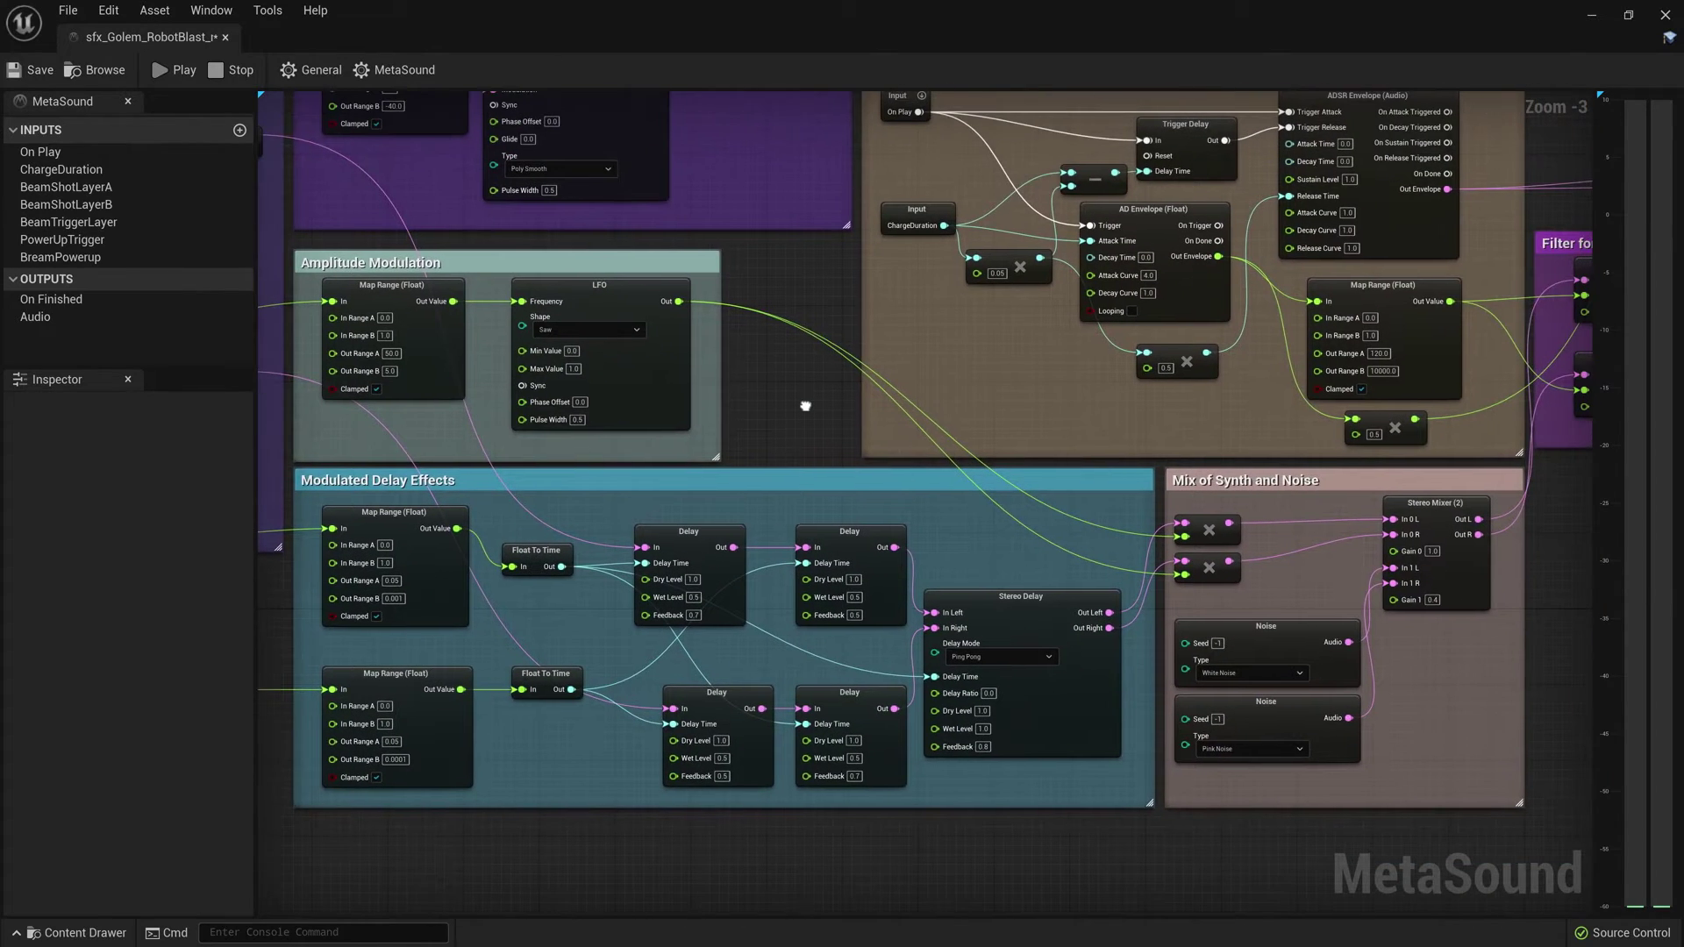
pyautogui.moveTo(756, 399)
pyautogui.mouseDown(button='right')
pyautogui.moveTo(687, 444)
pyautogui.moveTo(516, 330)
pyautogui.mouseUp(button='right')
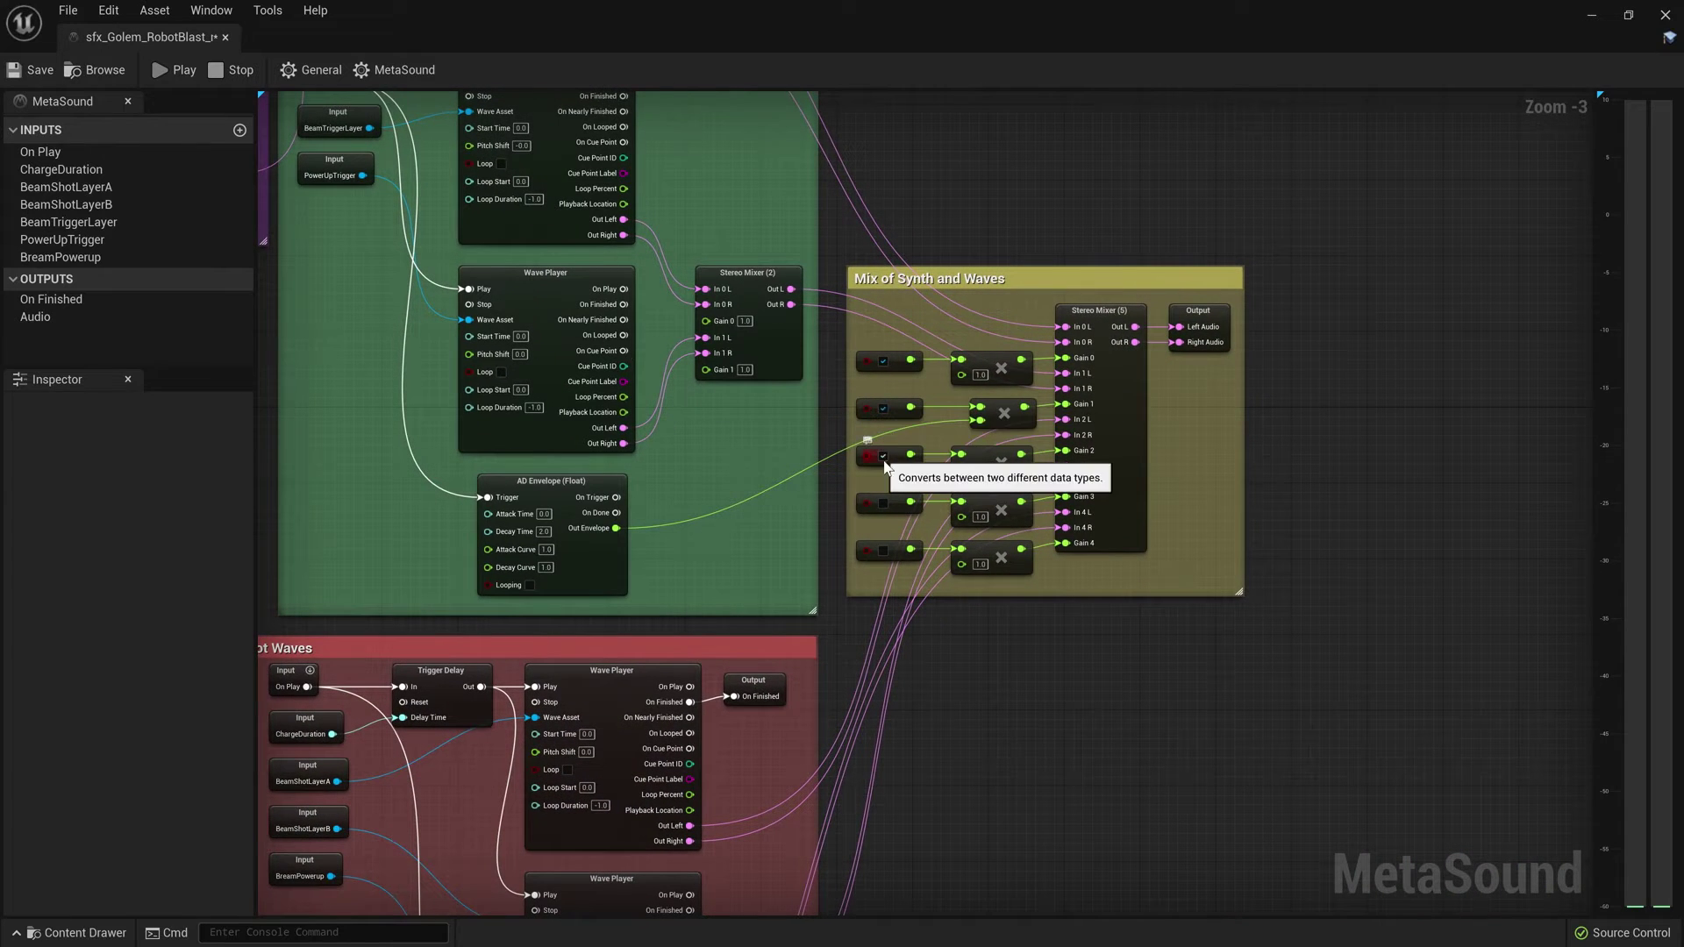